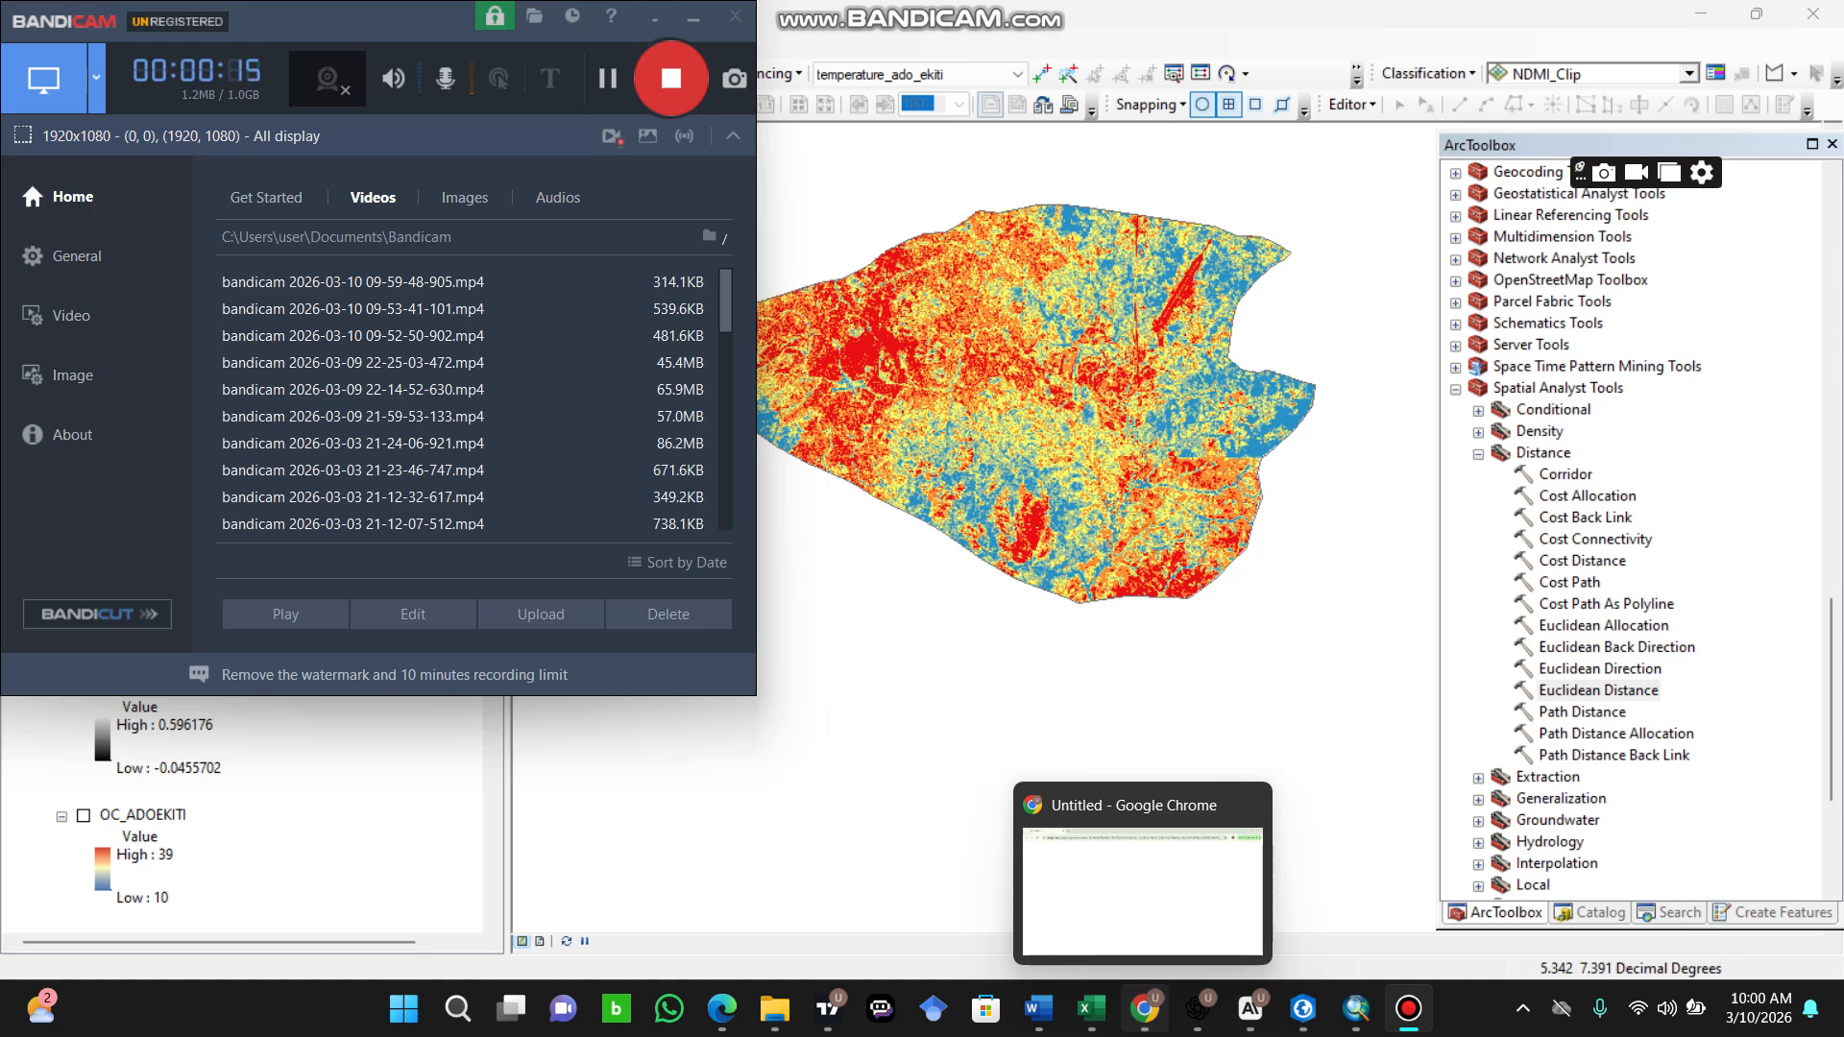
Step: Switch to Chrome, search for openstreetmap in a new tab and open the OpenStreetMap about page
{"action": "left_click", "coordinate": [1145, 1009]}
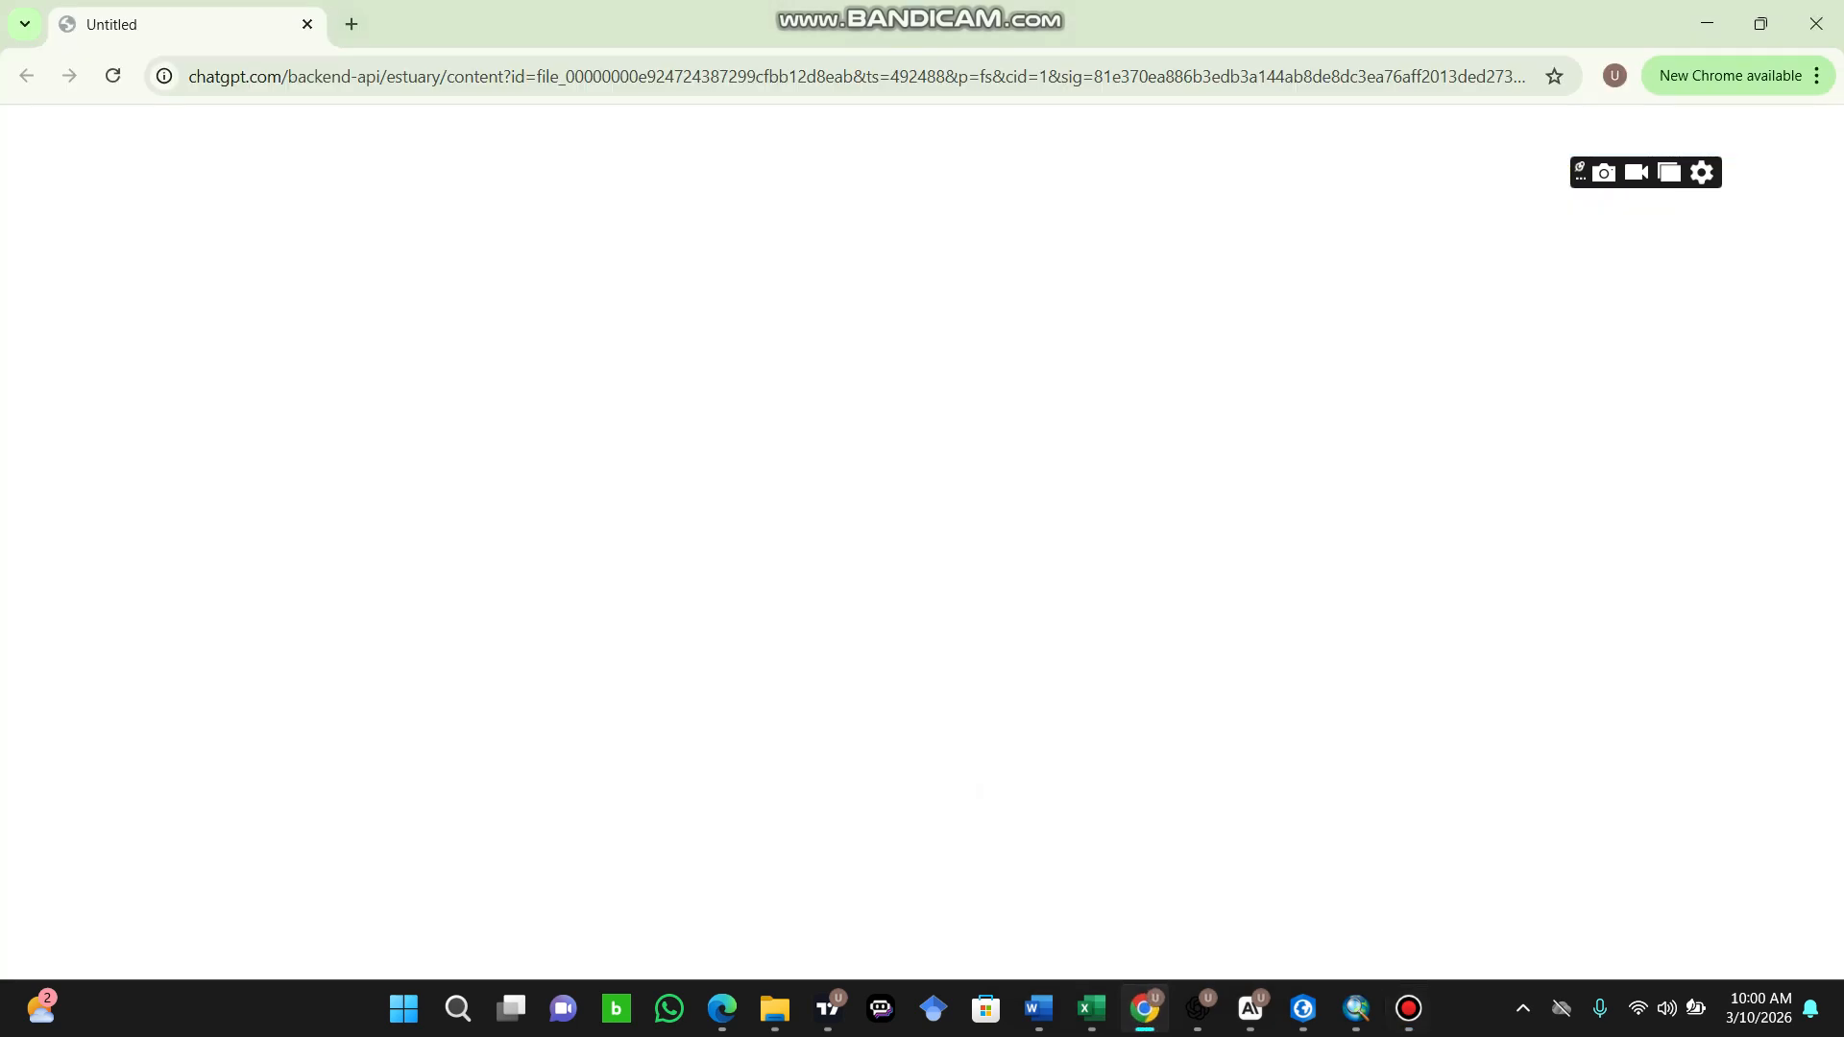
{"action": "left_click", "coordinate": [351, 24]}
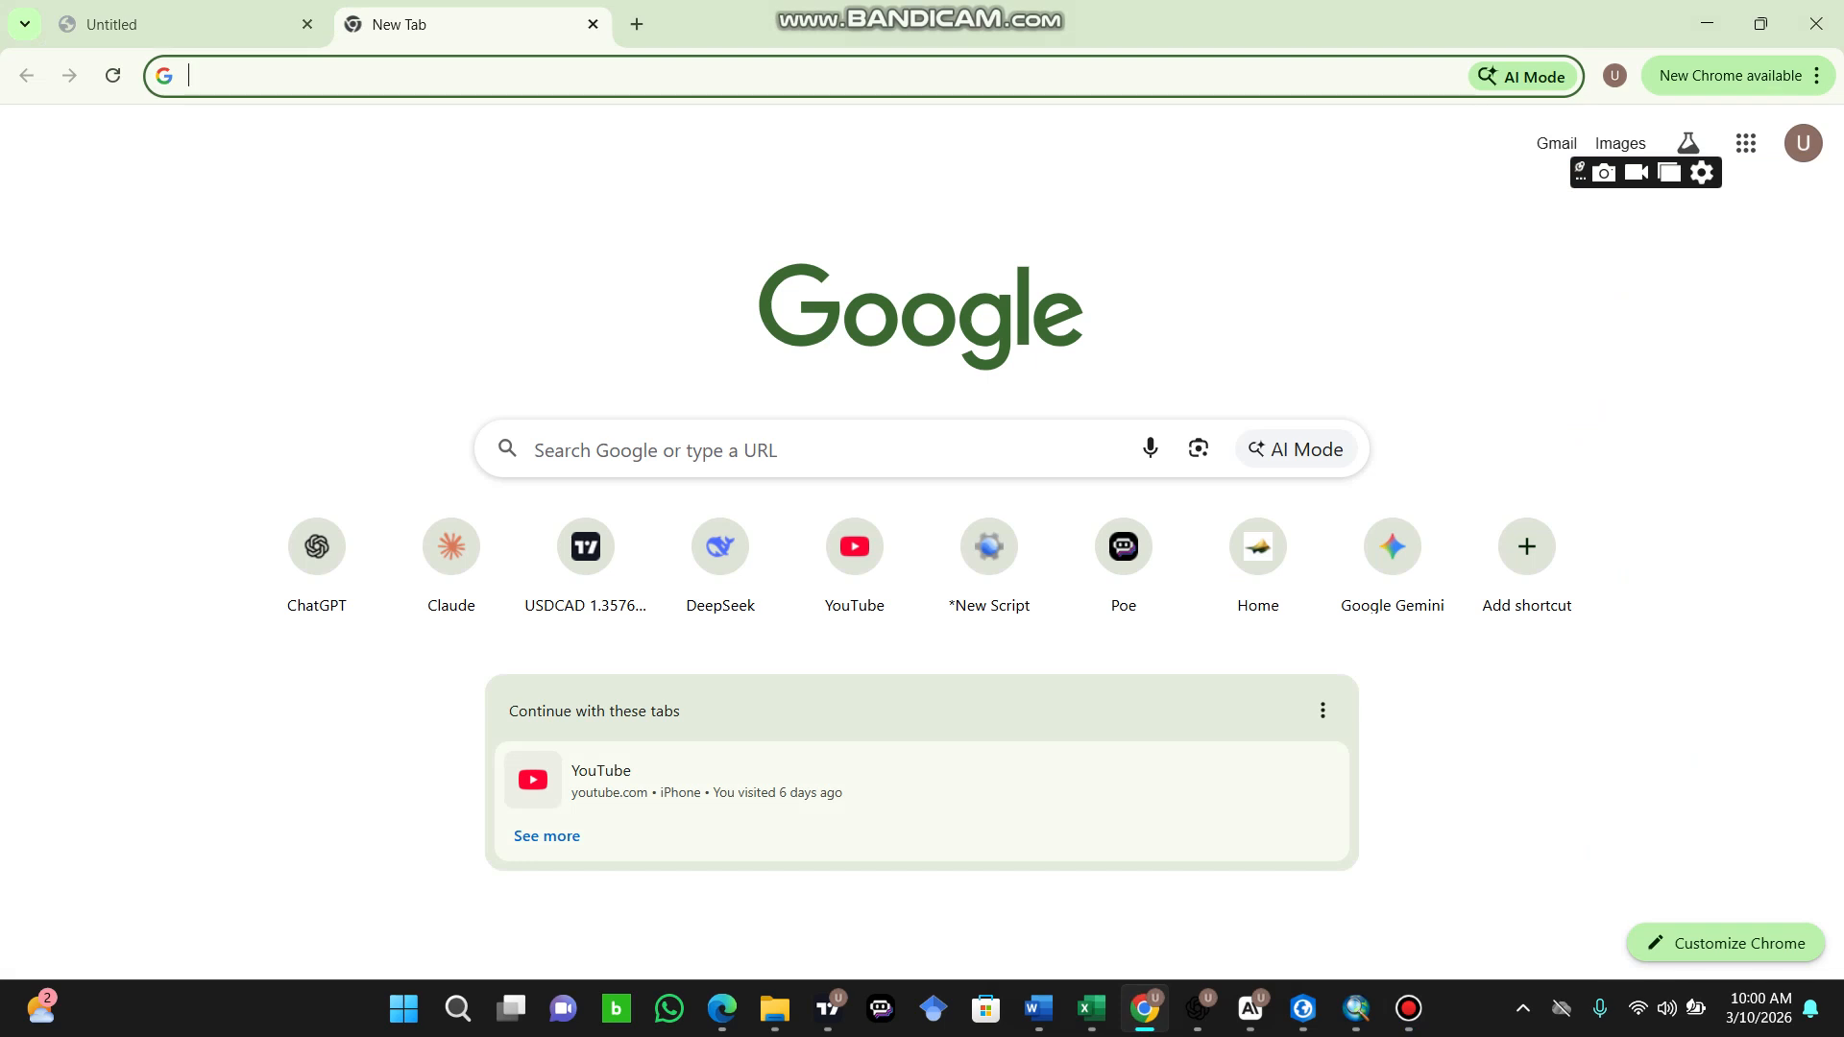
{"action": "type", "text": "OPE"}
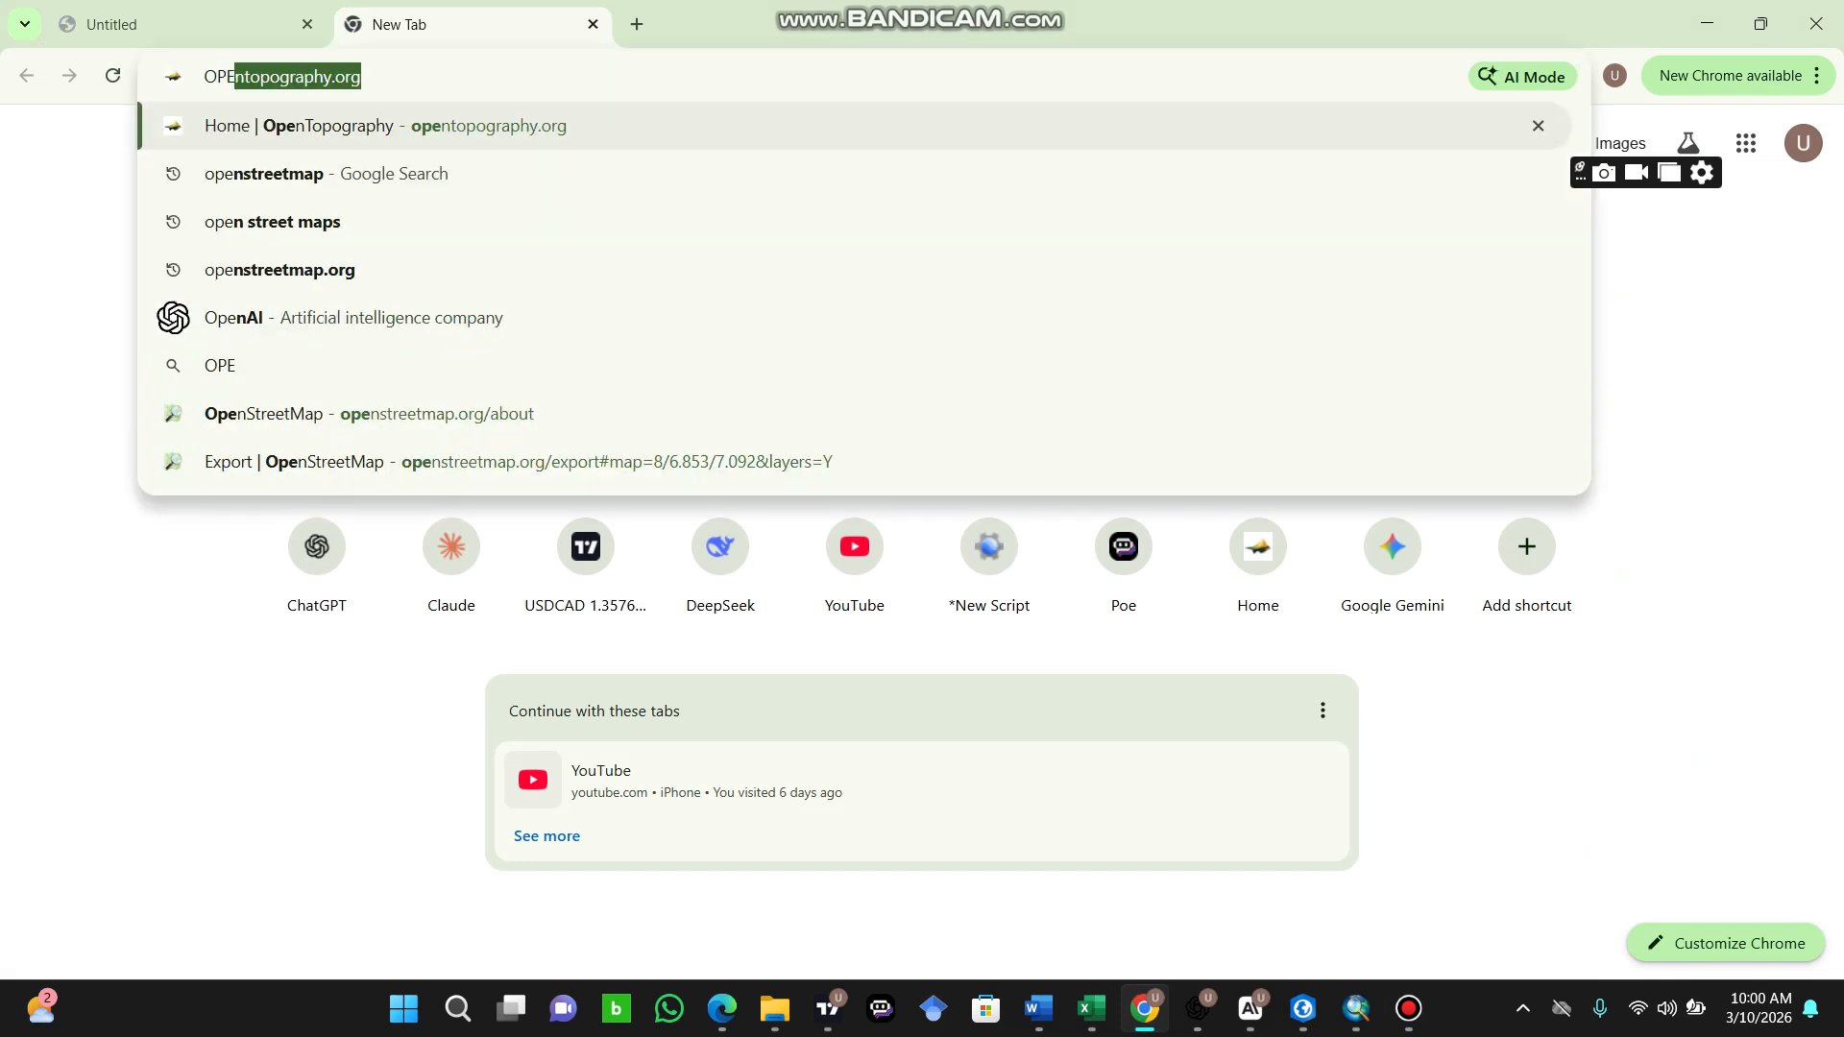
{"action": "type", "text": "N"}
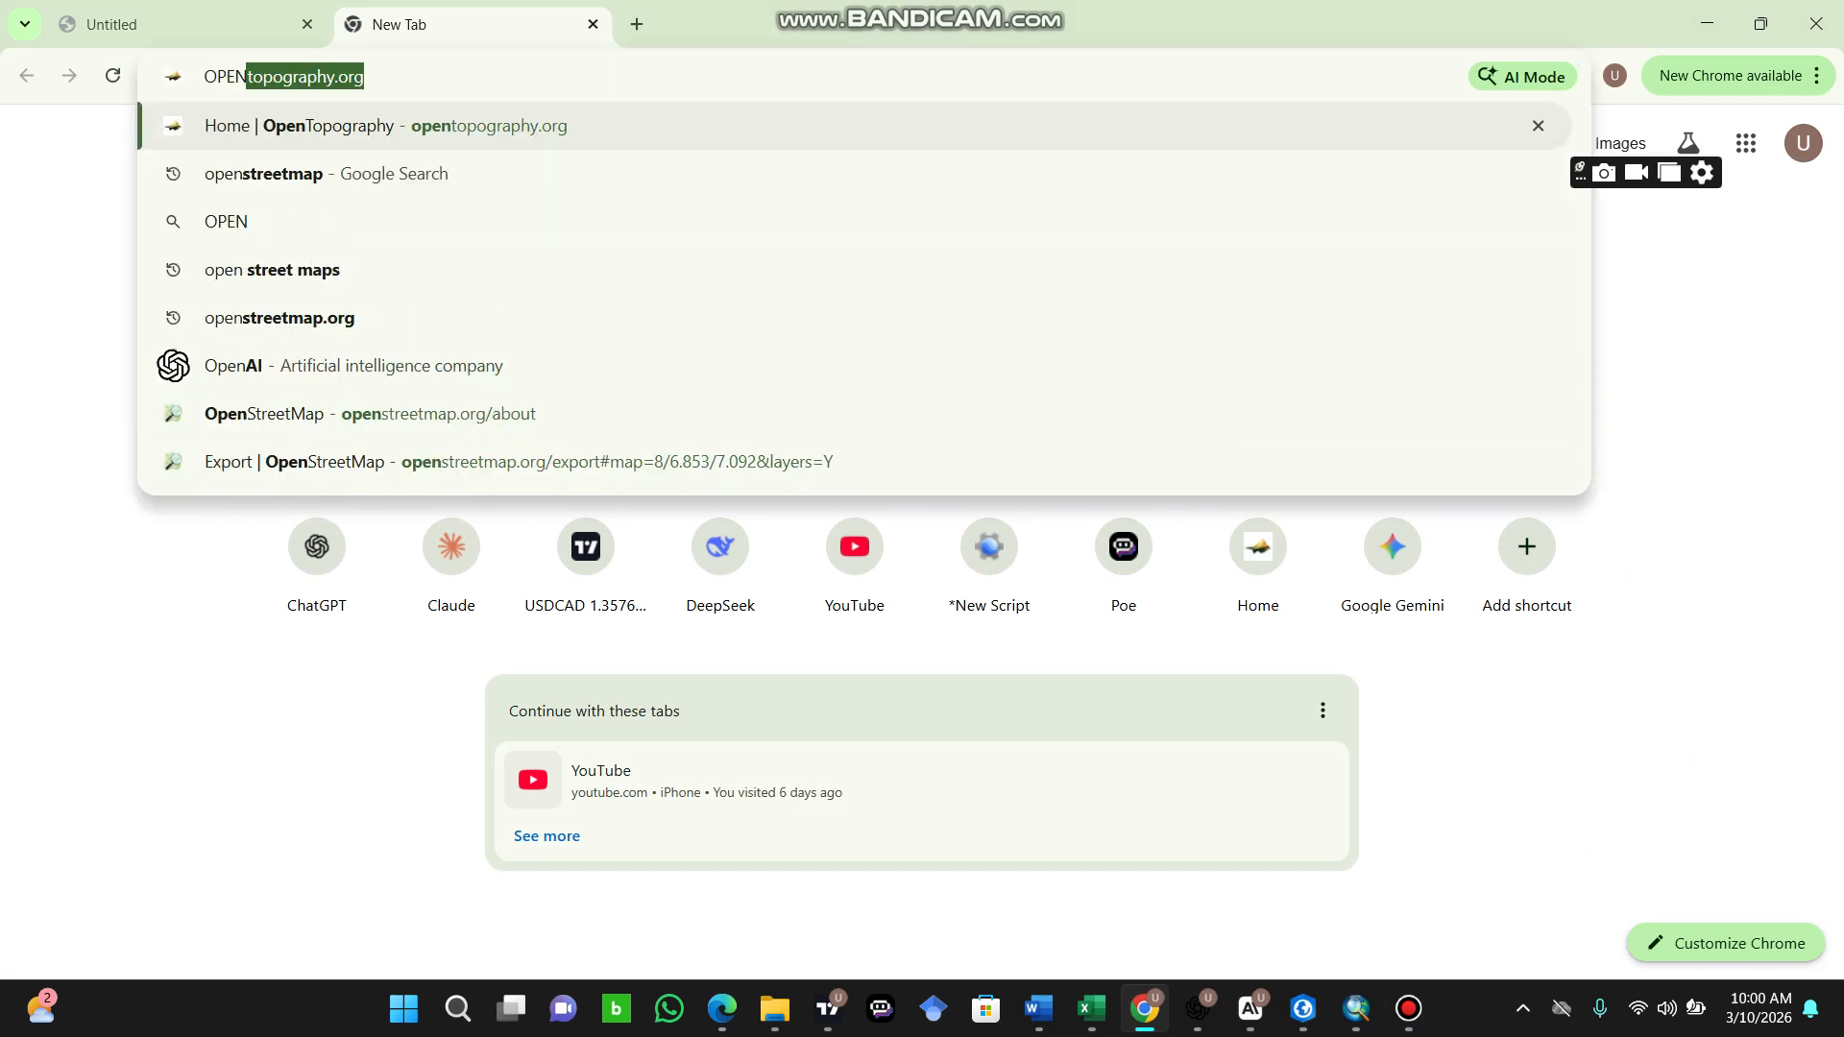
{"action": "left_click", "coordinate": [264, 174]}
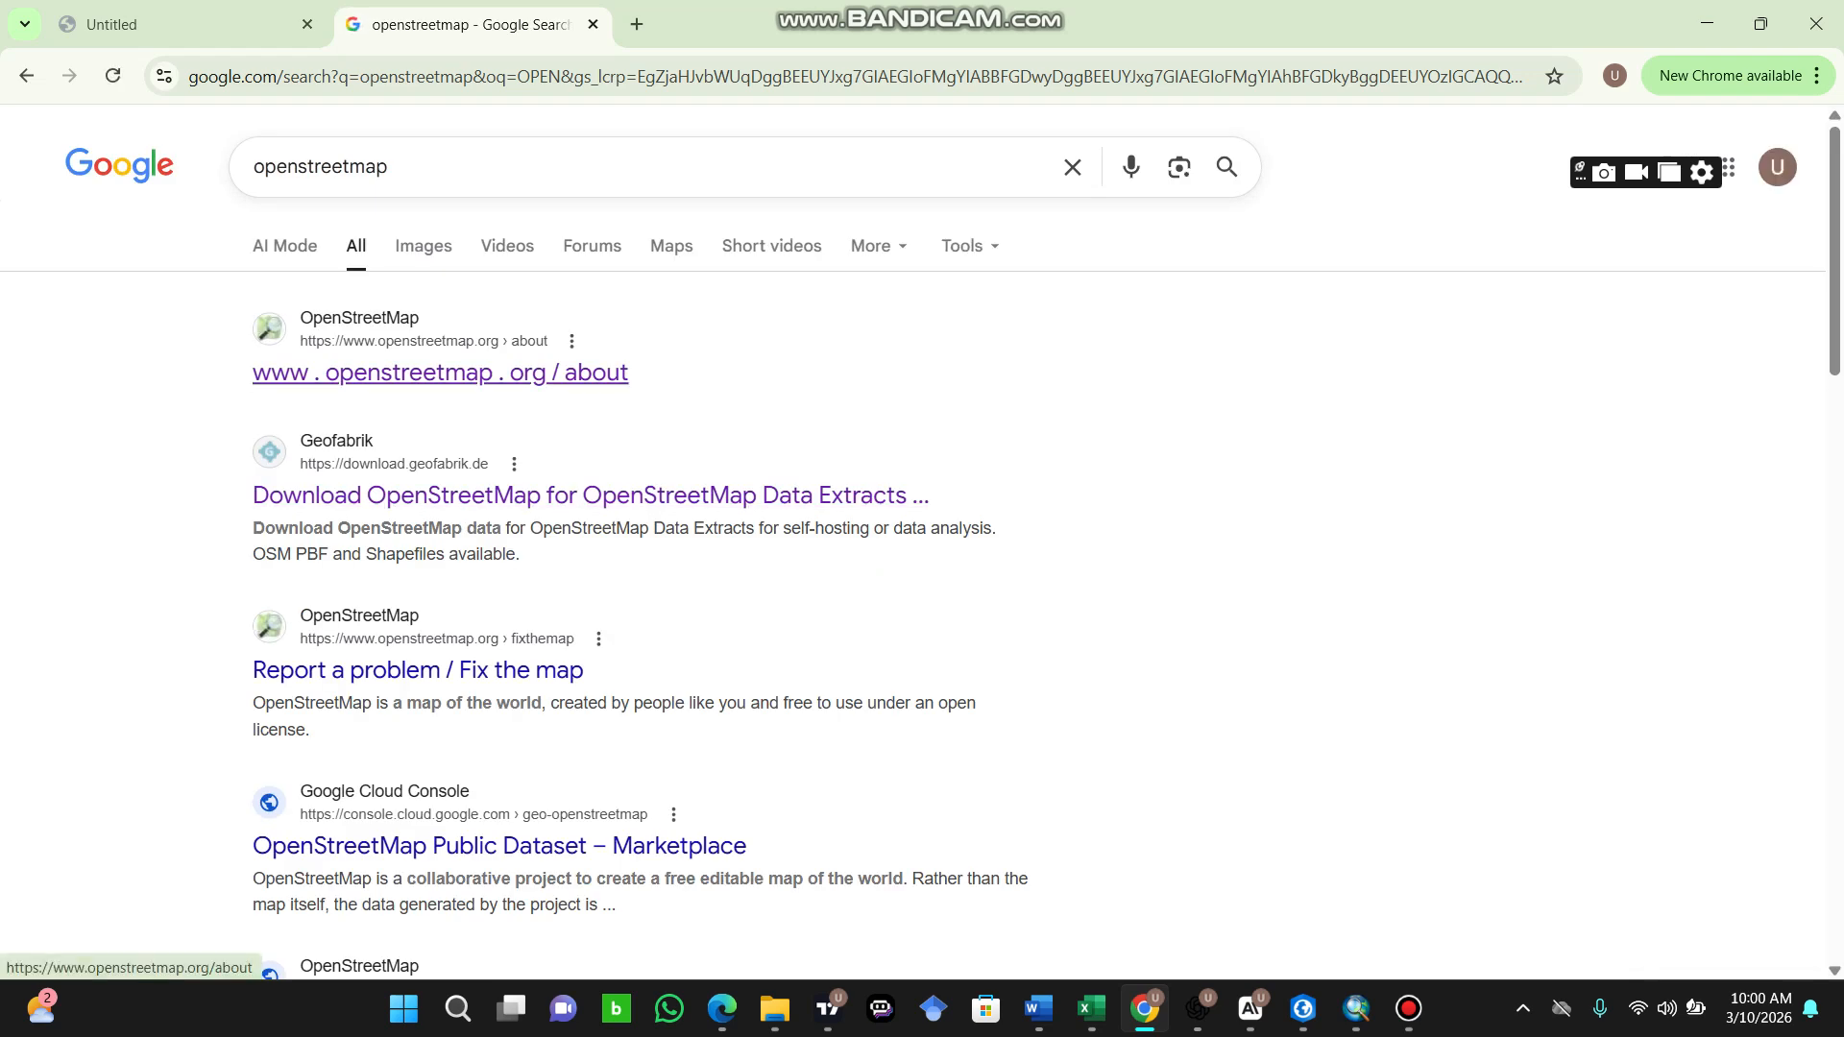
{"action": "left_click", "coordinate": [440, 373]}
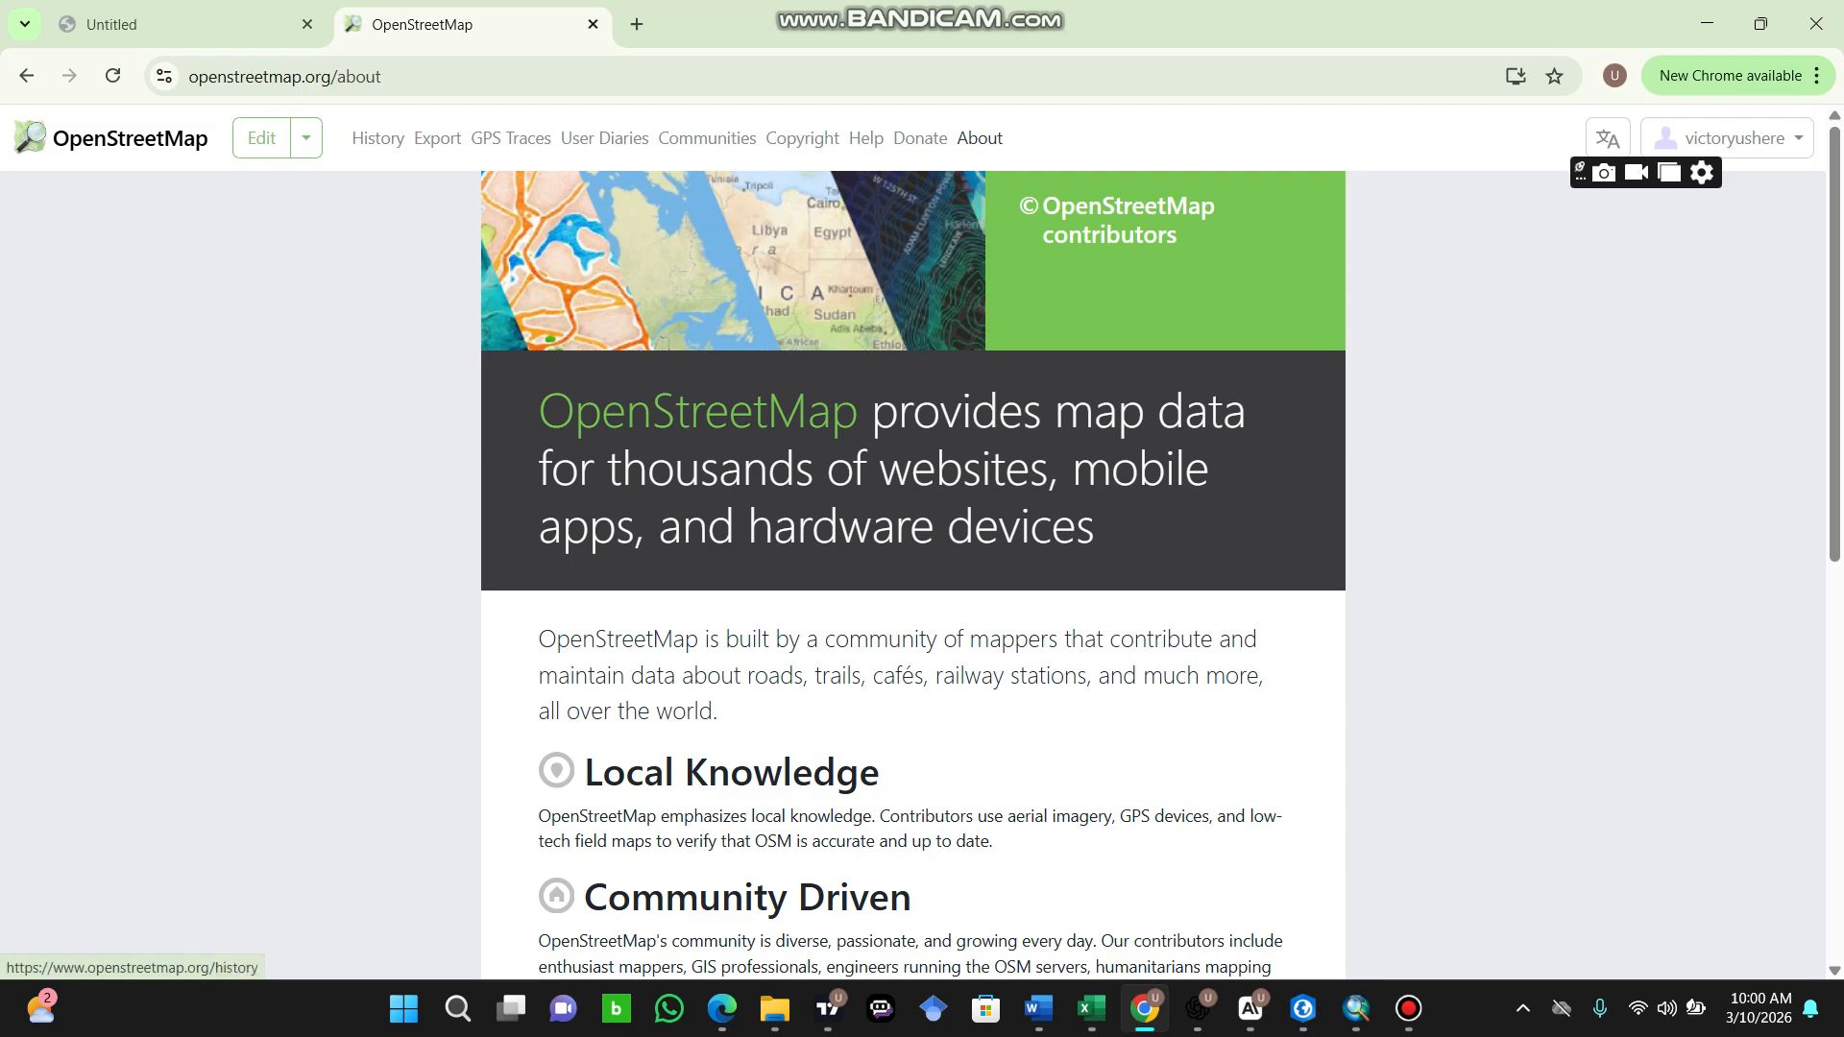
Step: Go to OpenStreetMap's Export page and open its Geofabrik Downloads source
{"action": "left_click", "coordinate": [438, 137]}
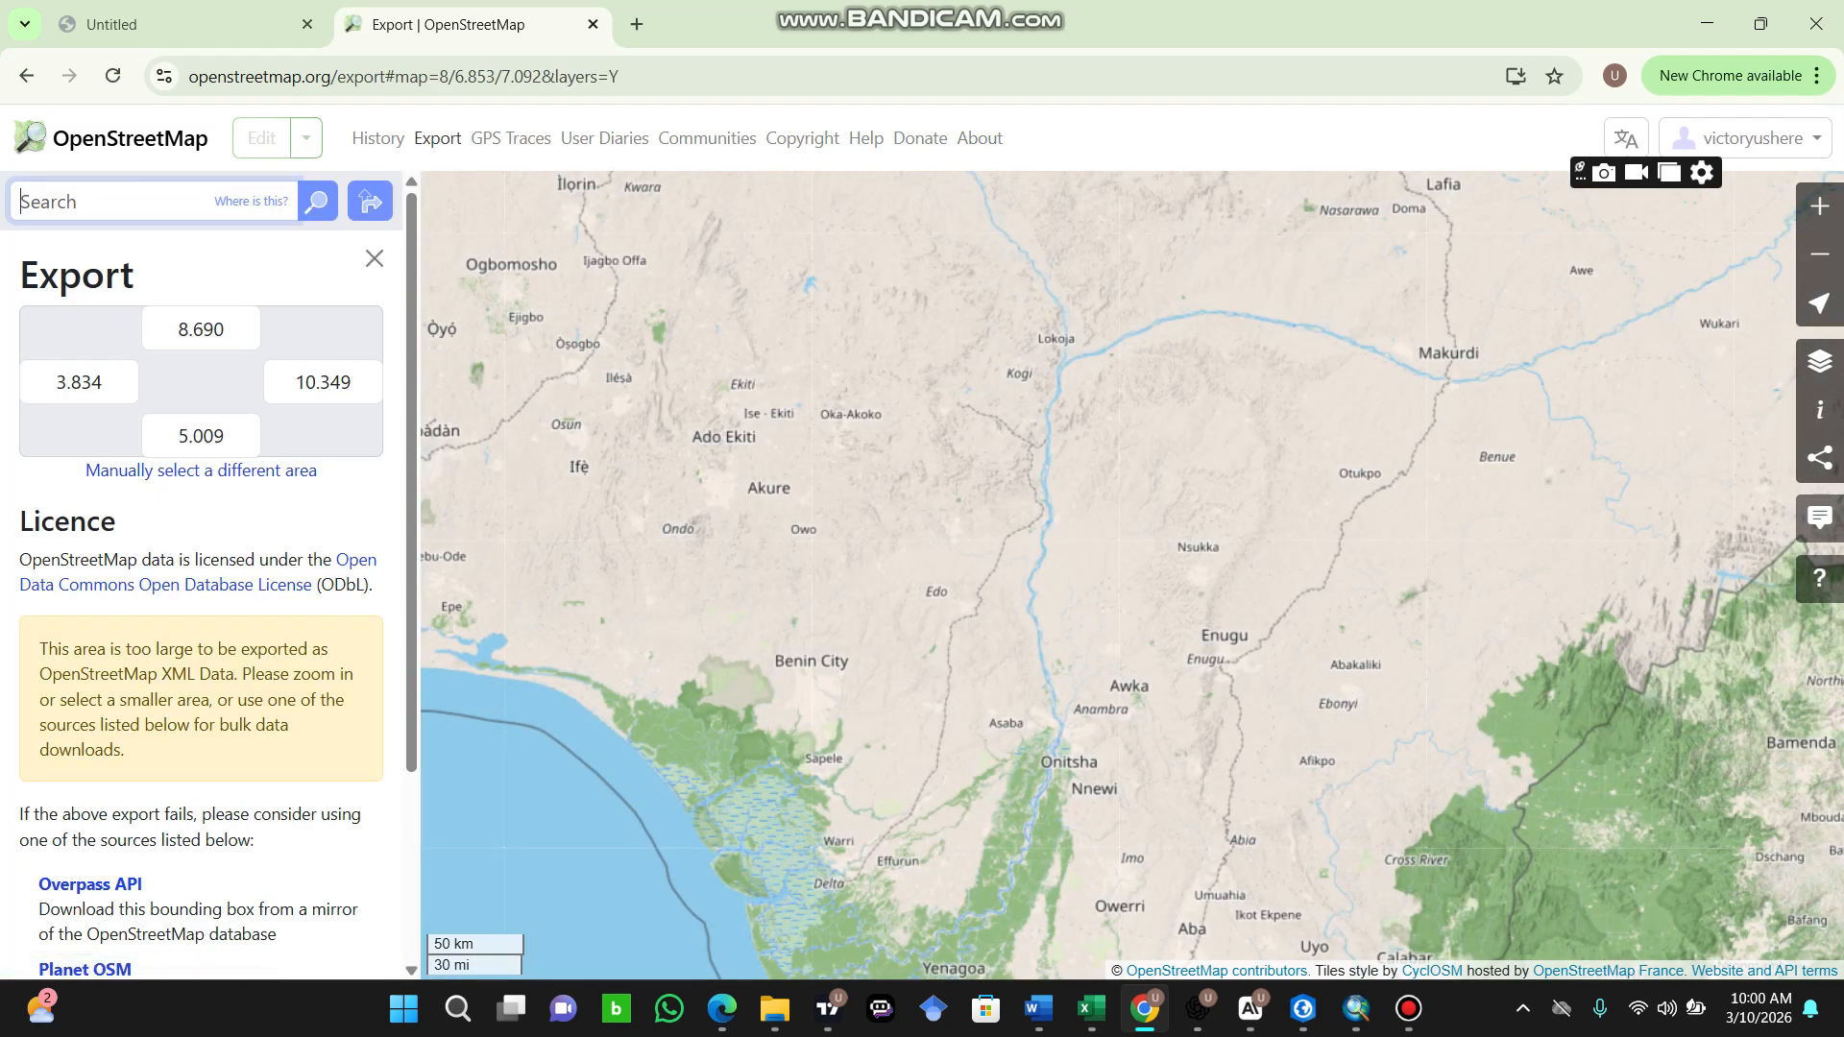
{"action": "scroll", "coordinate": [1271, 461], "scroll_direction": "down", "scroll_amount": 1}
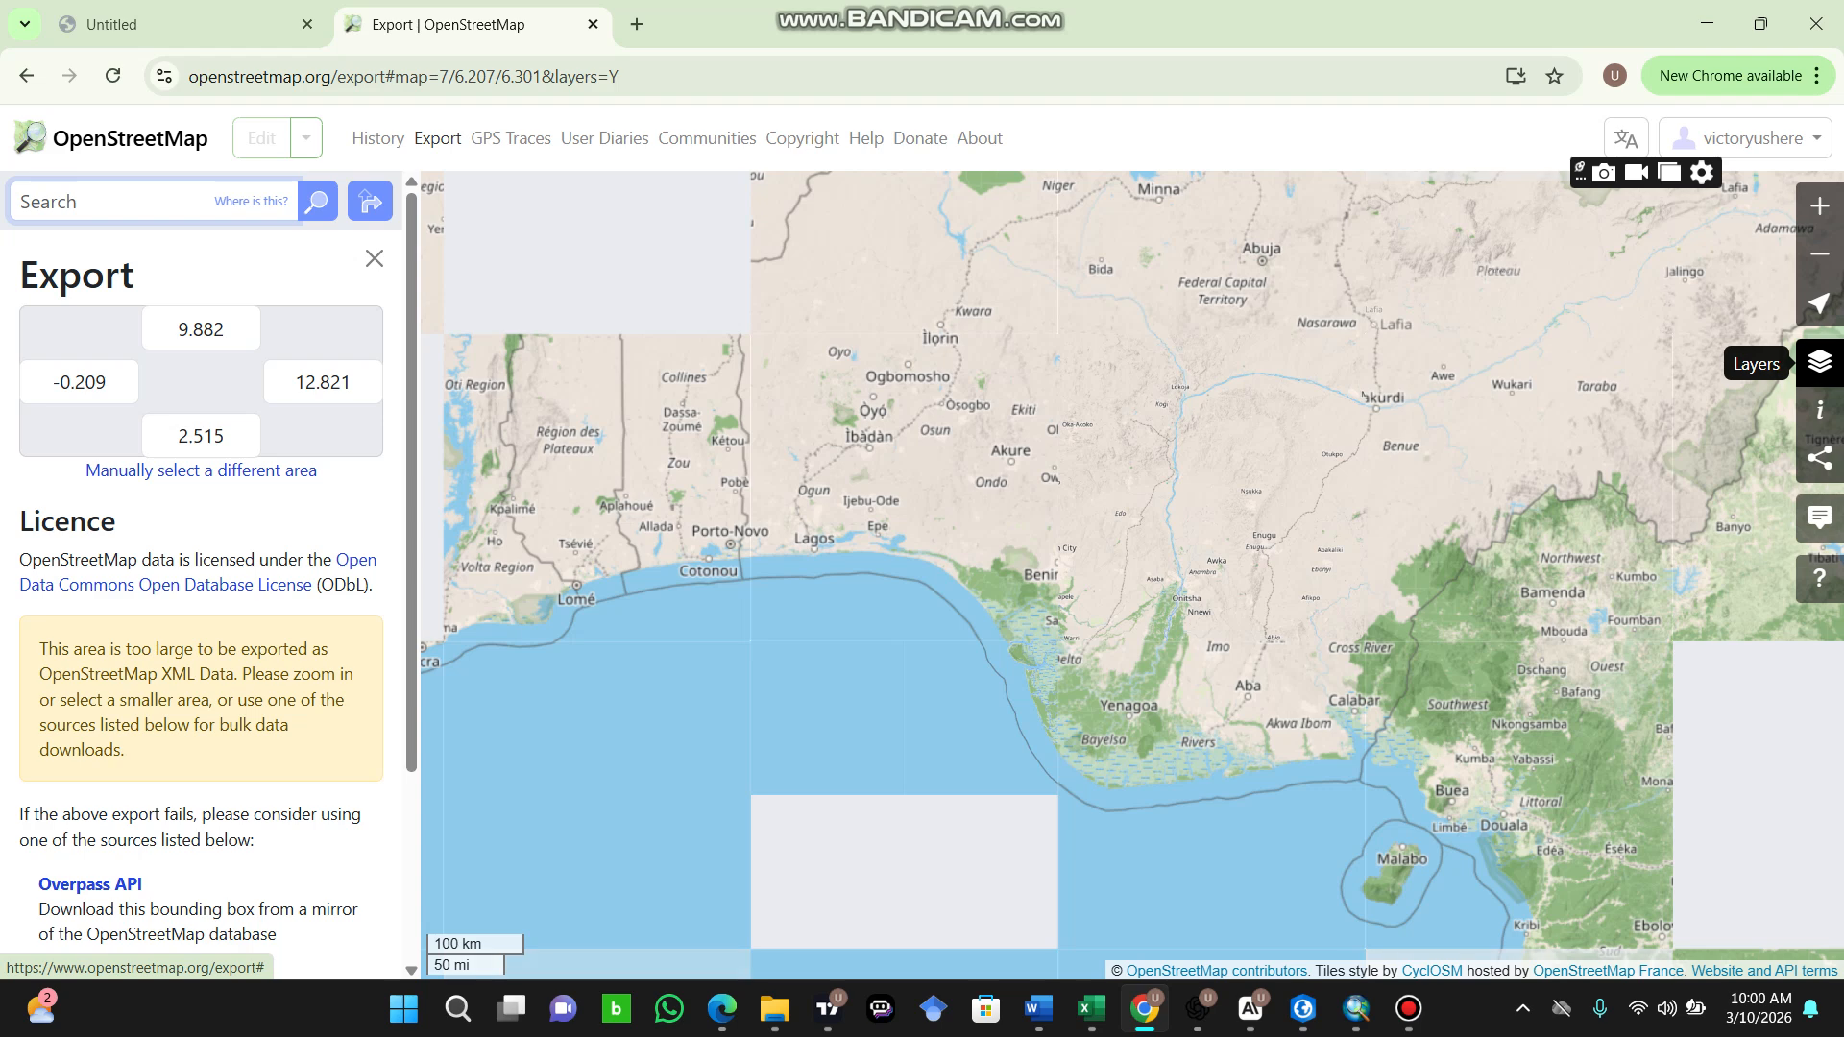
{"action": "left_click", "coordinate": [1819, 362]}
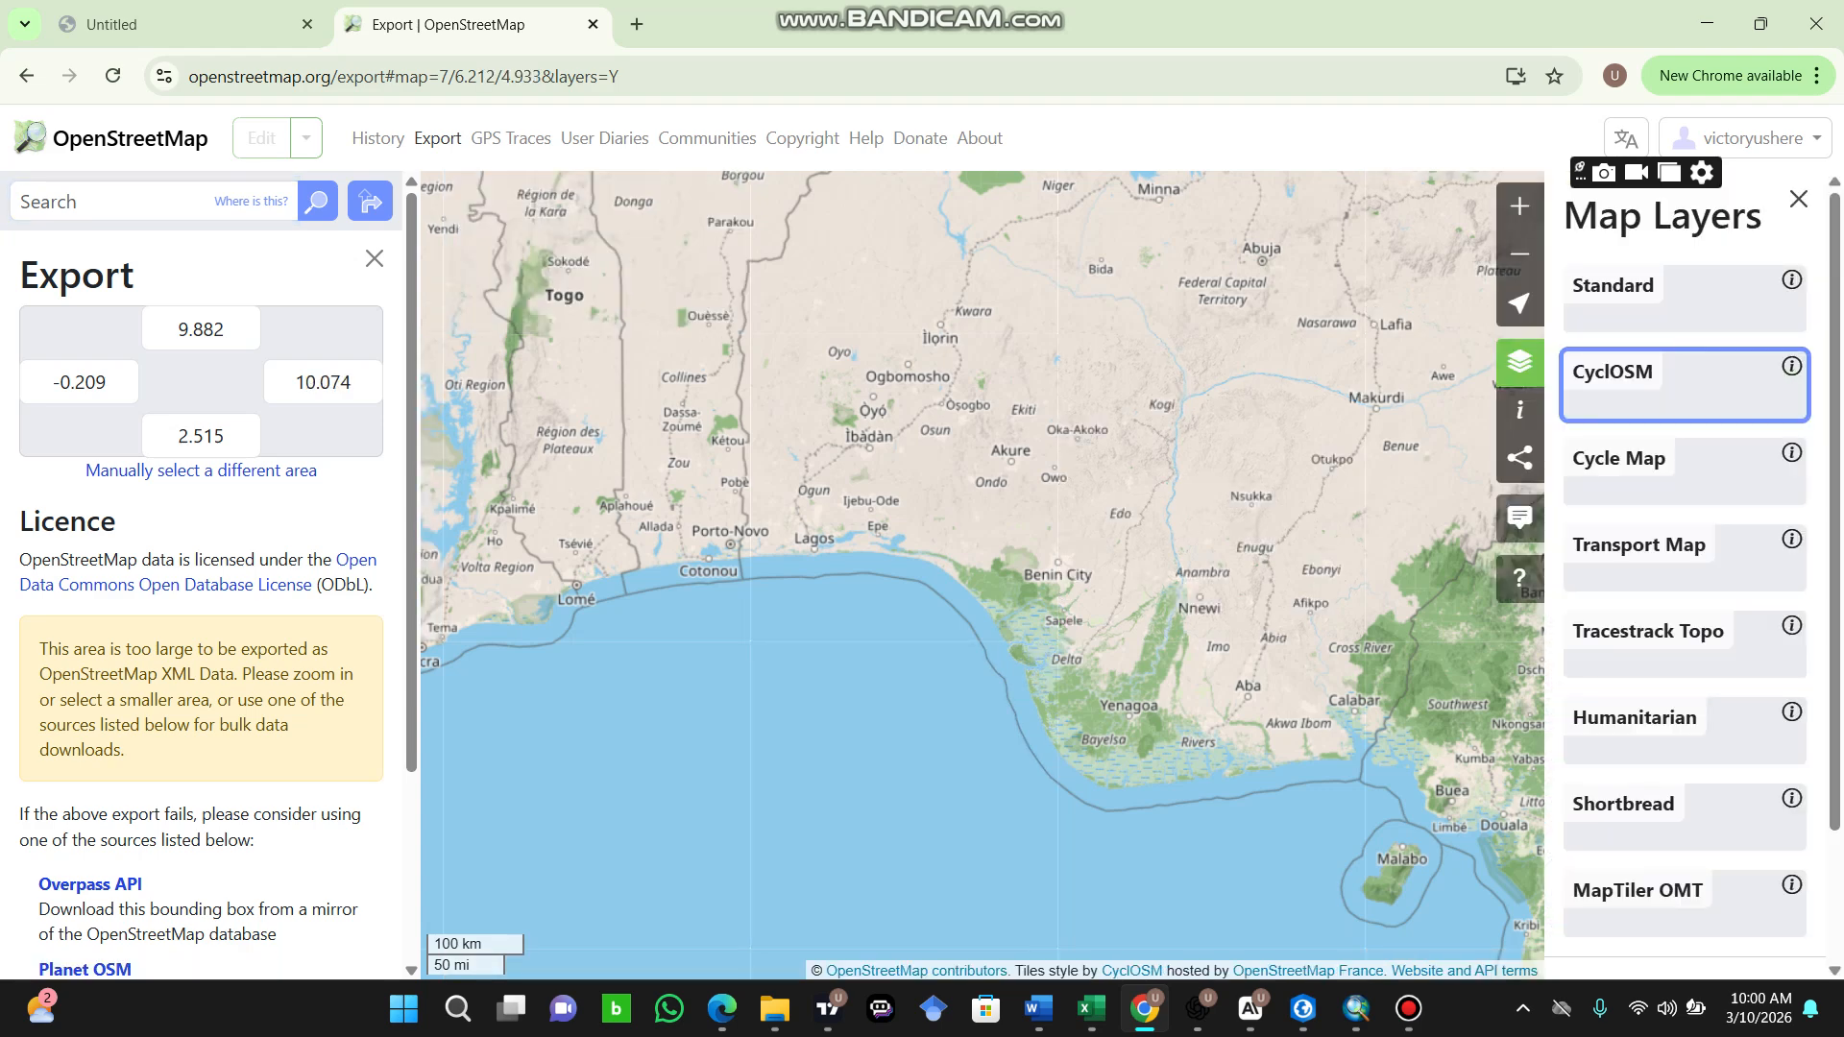
{"action": "left_click", "coordinate": [1799, 199]}
{"action": "scroll", "coordinate": [201, 584], "scroll_direction": "down", "scroll_amount": 3}
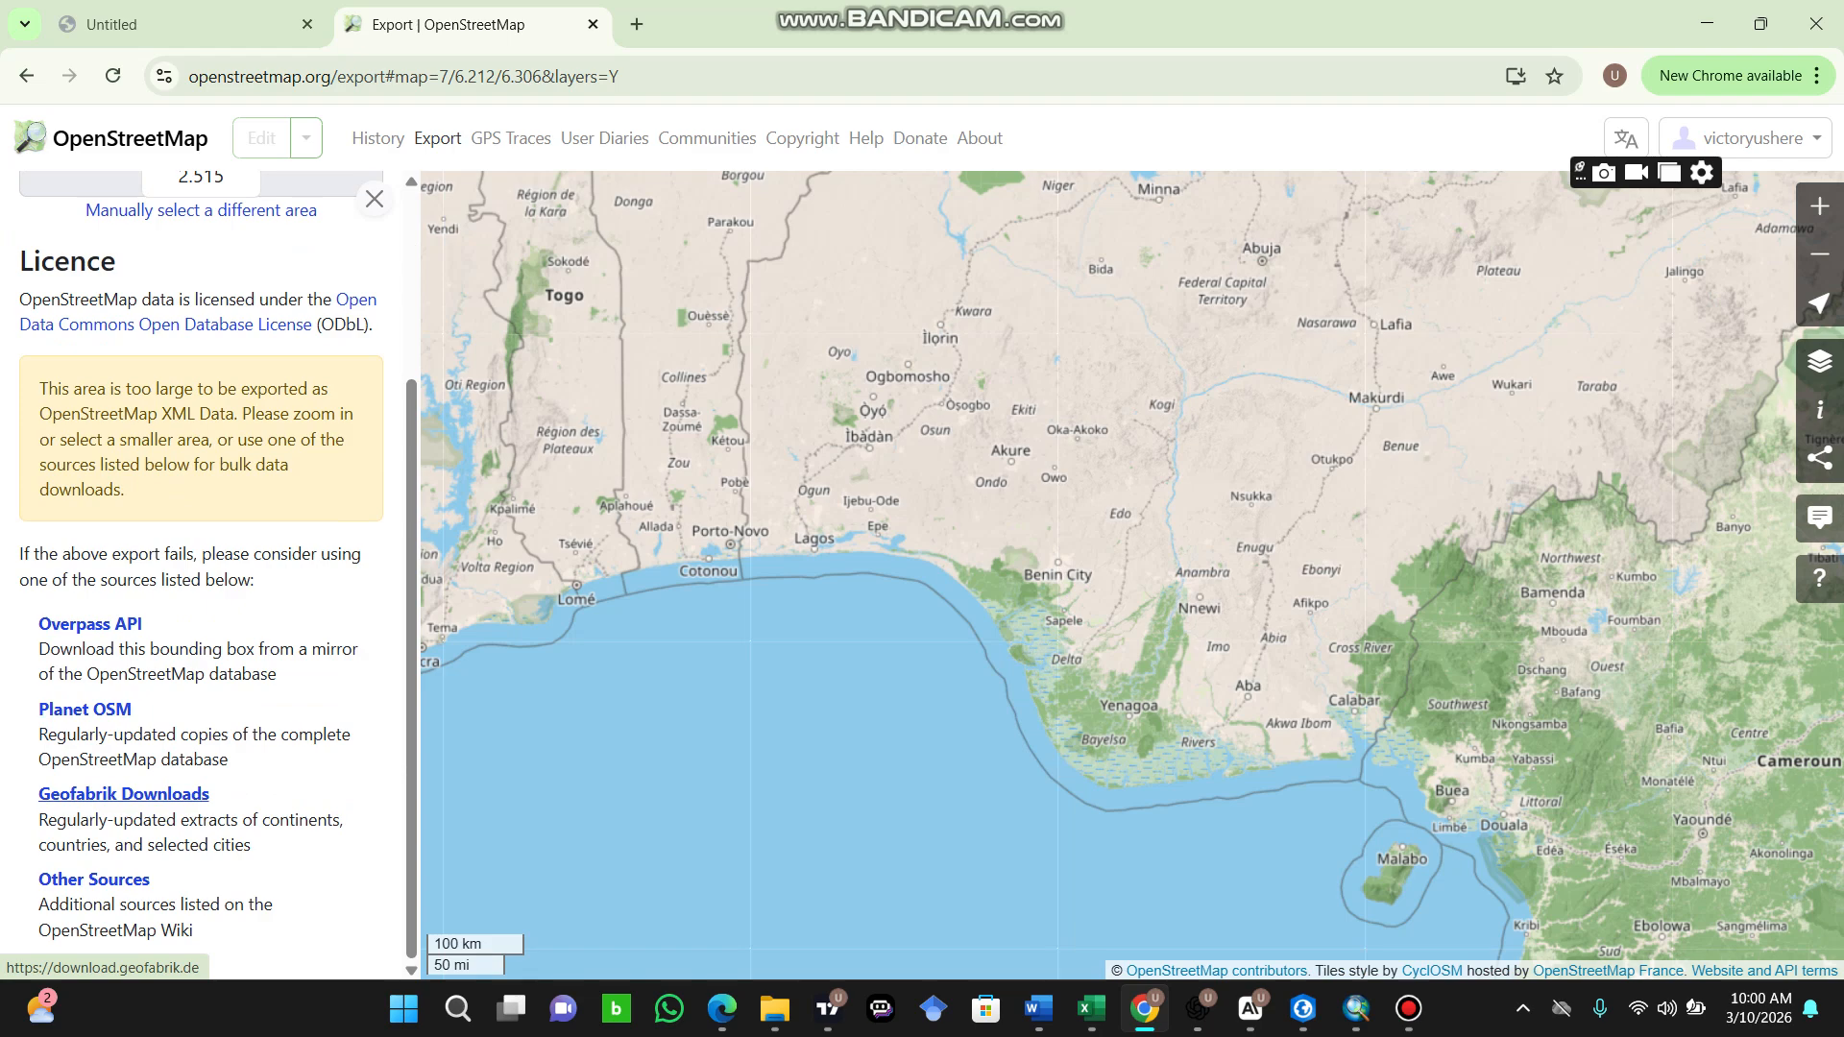
{"action": "left_click", "coordinate": [124, 793]}
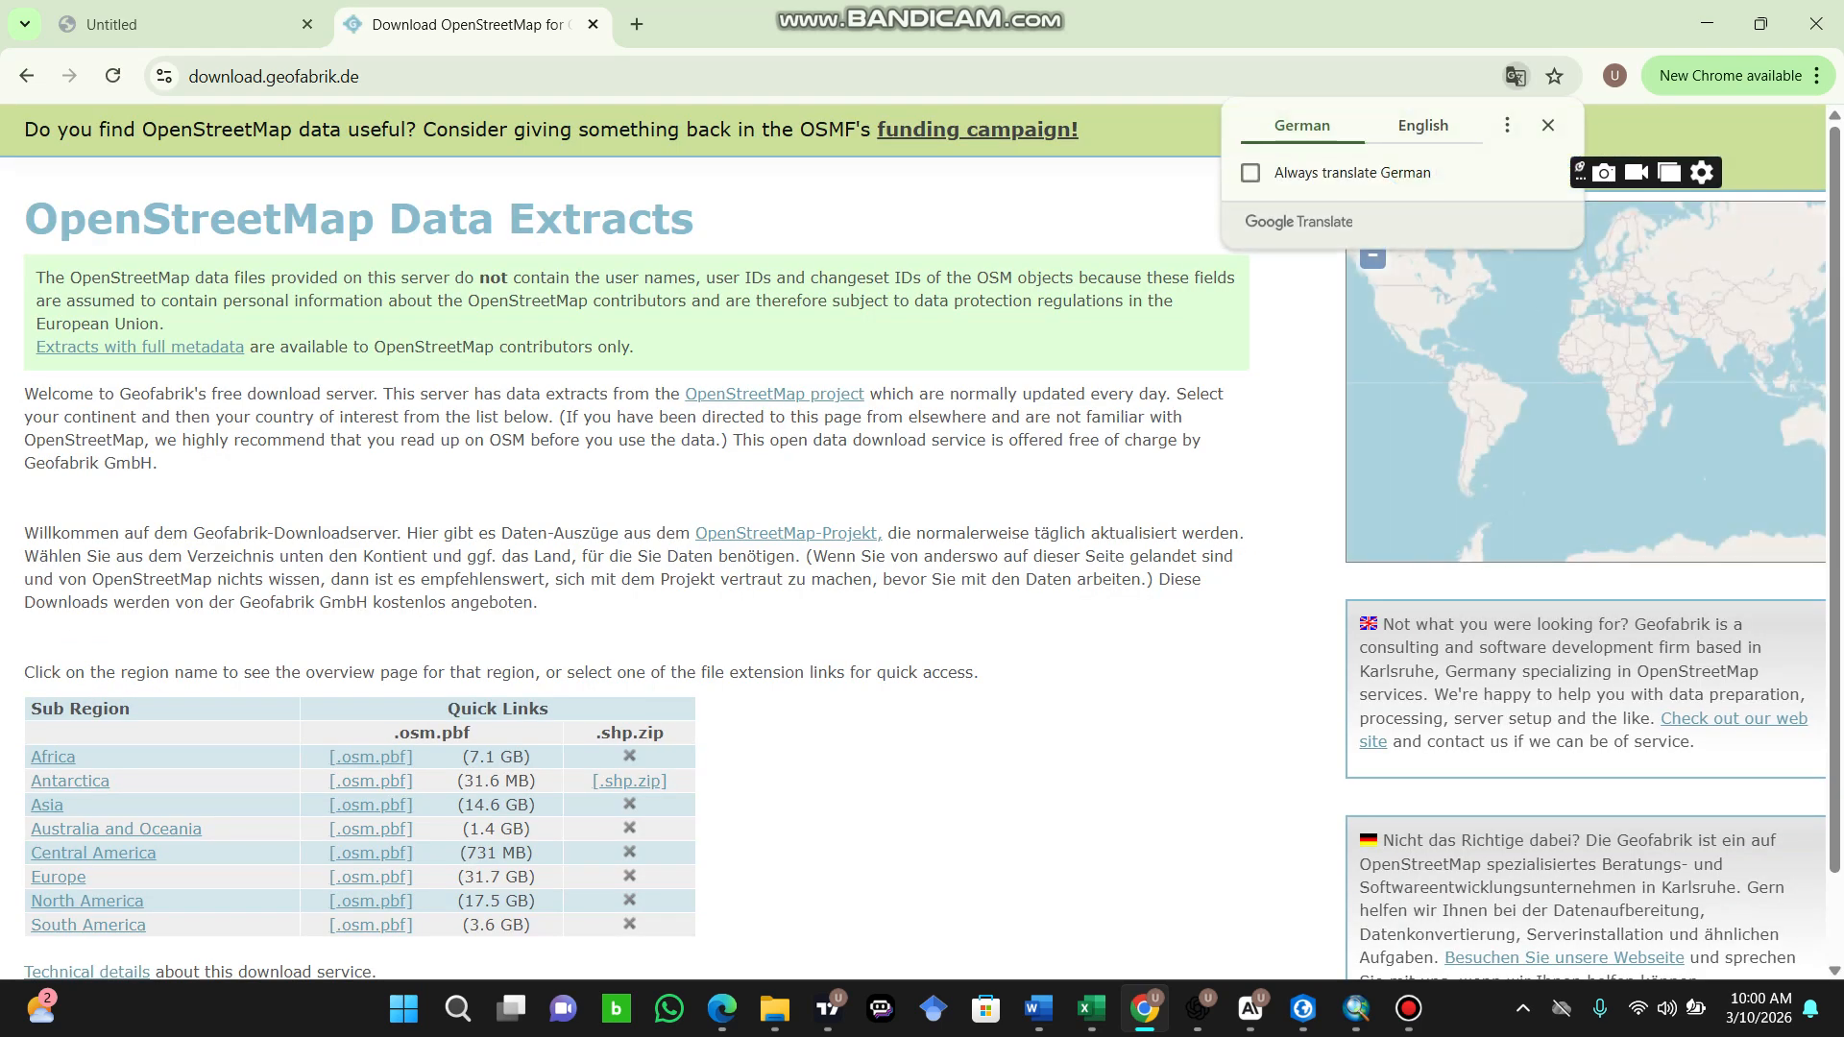
Step: Open the Geofabrik download page for Nigeria within the Africa region
{"action": "scroll", "coordinate": [634, 538], "scroll_direction": "down", "scroll_amount": 1}
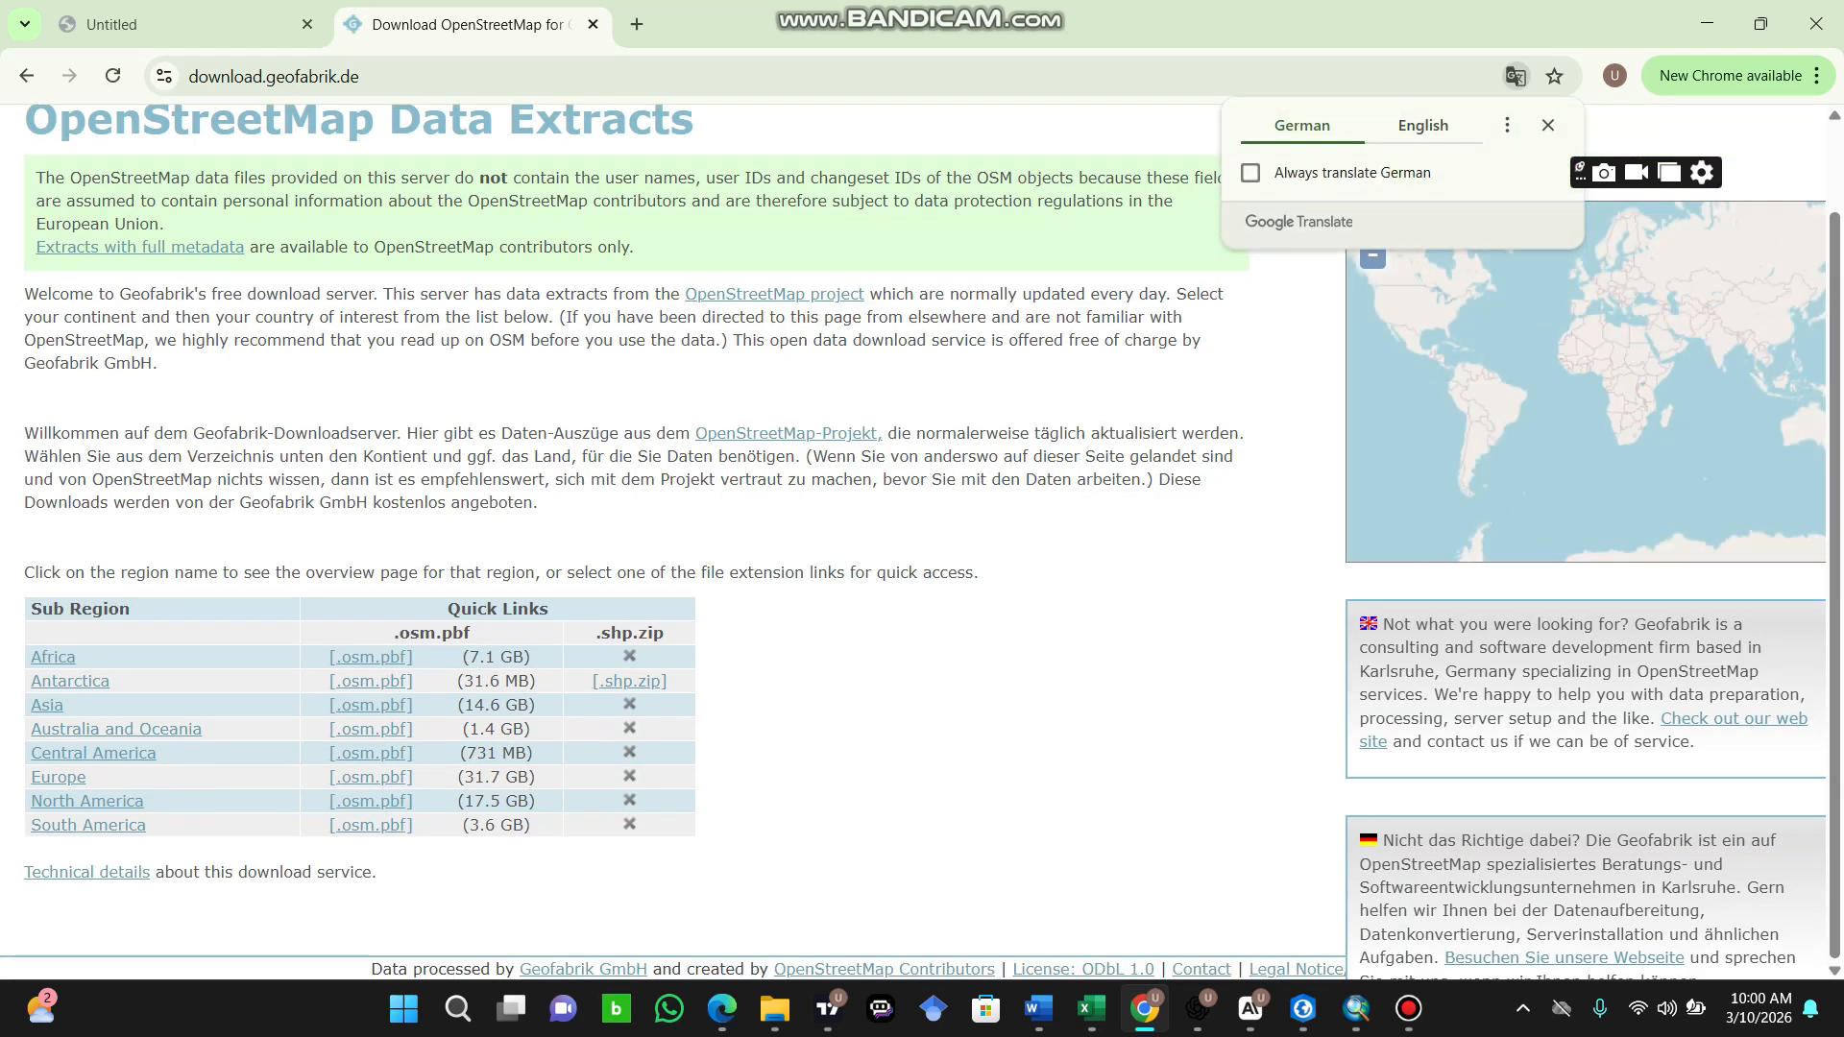
{"action": "left_click", "coordinate": [53, 658]}
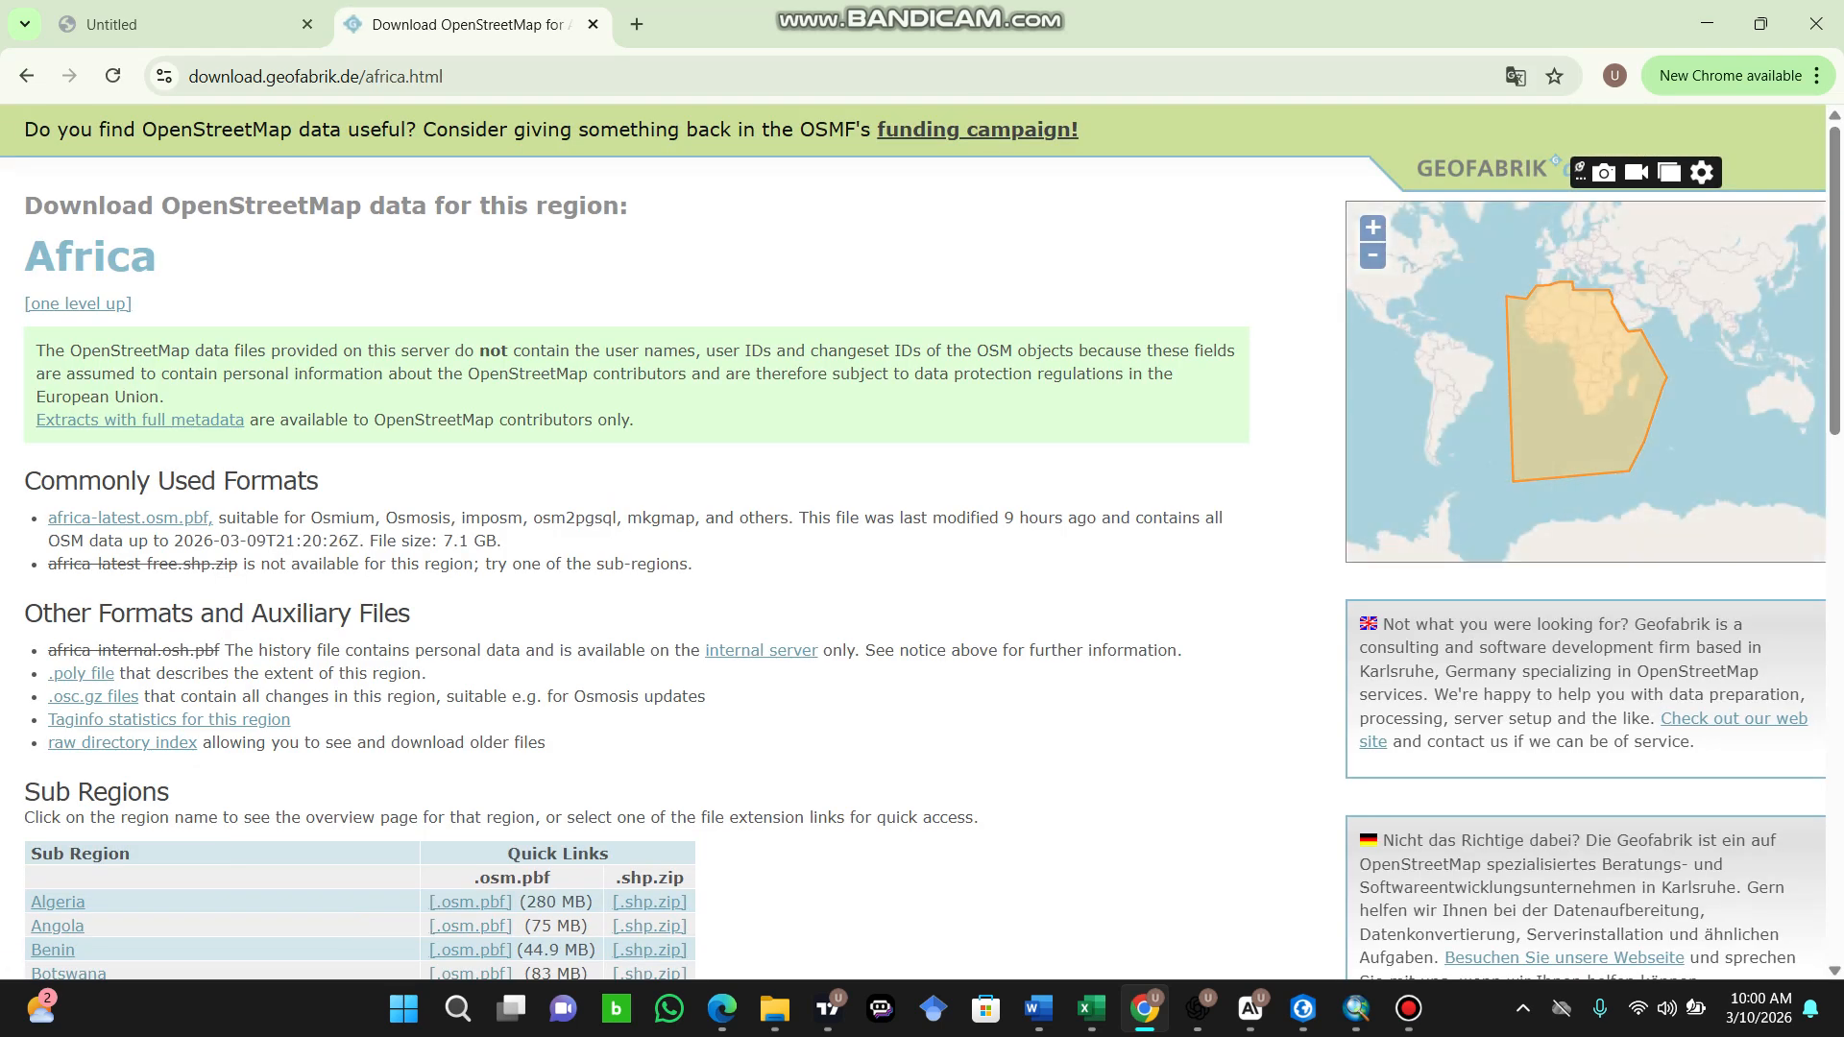
{"action": "scroll", "coordinate": [634, 538], "scroll_direction": "down", "scroll_amount": 15}
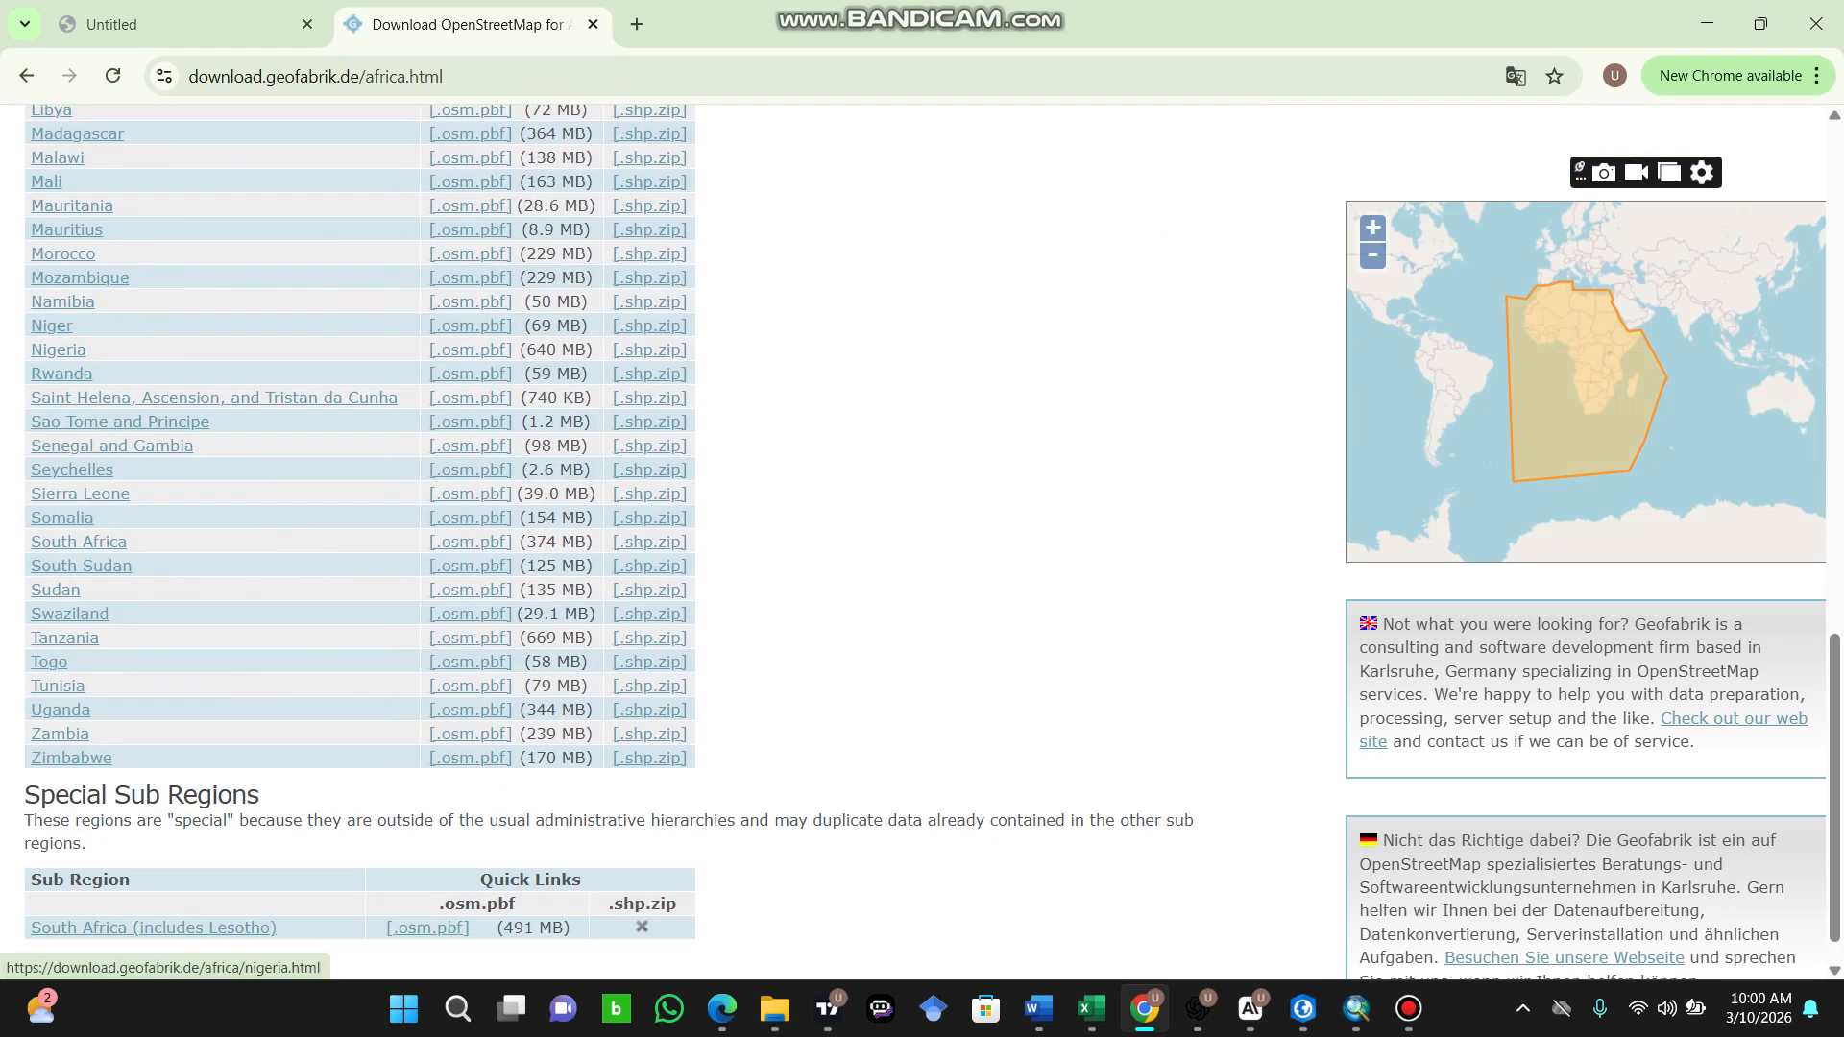
{"action": "left_click", "coordinate": [58, 349]}
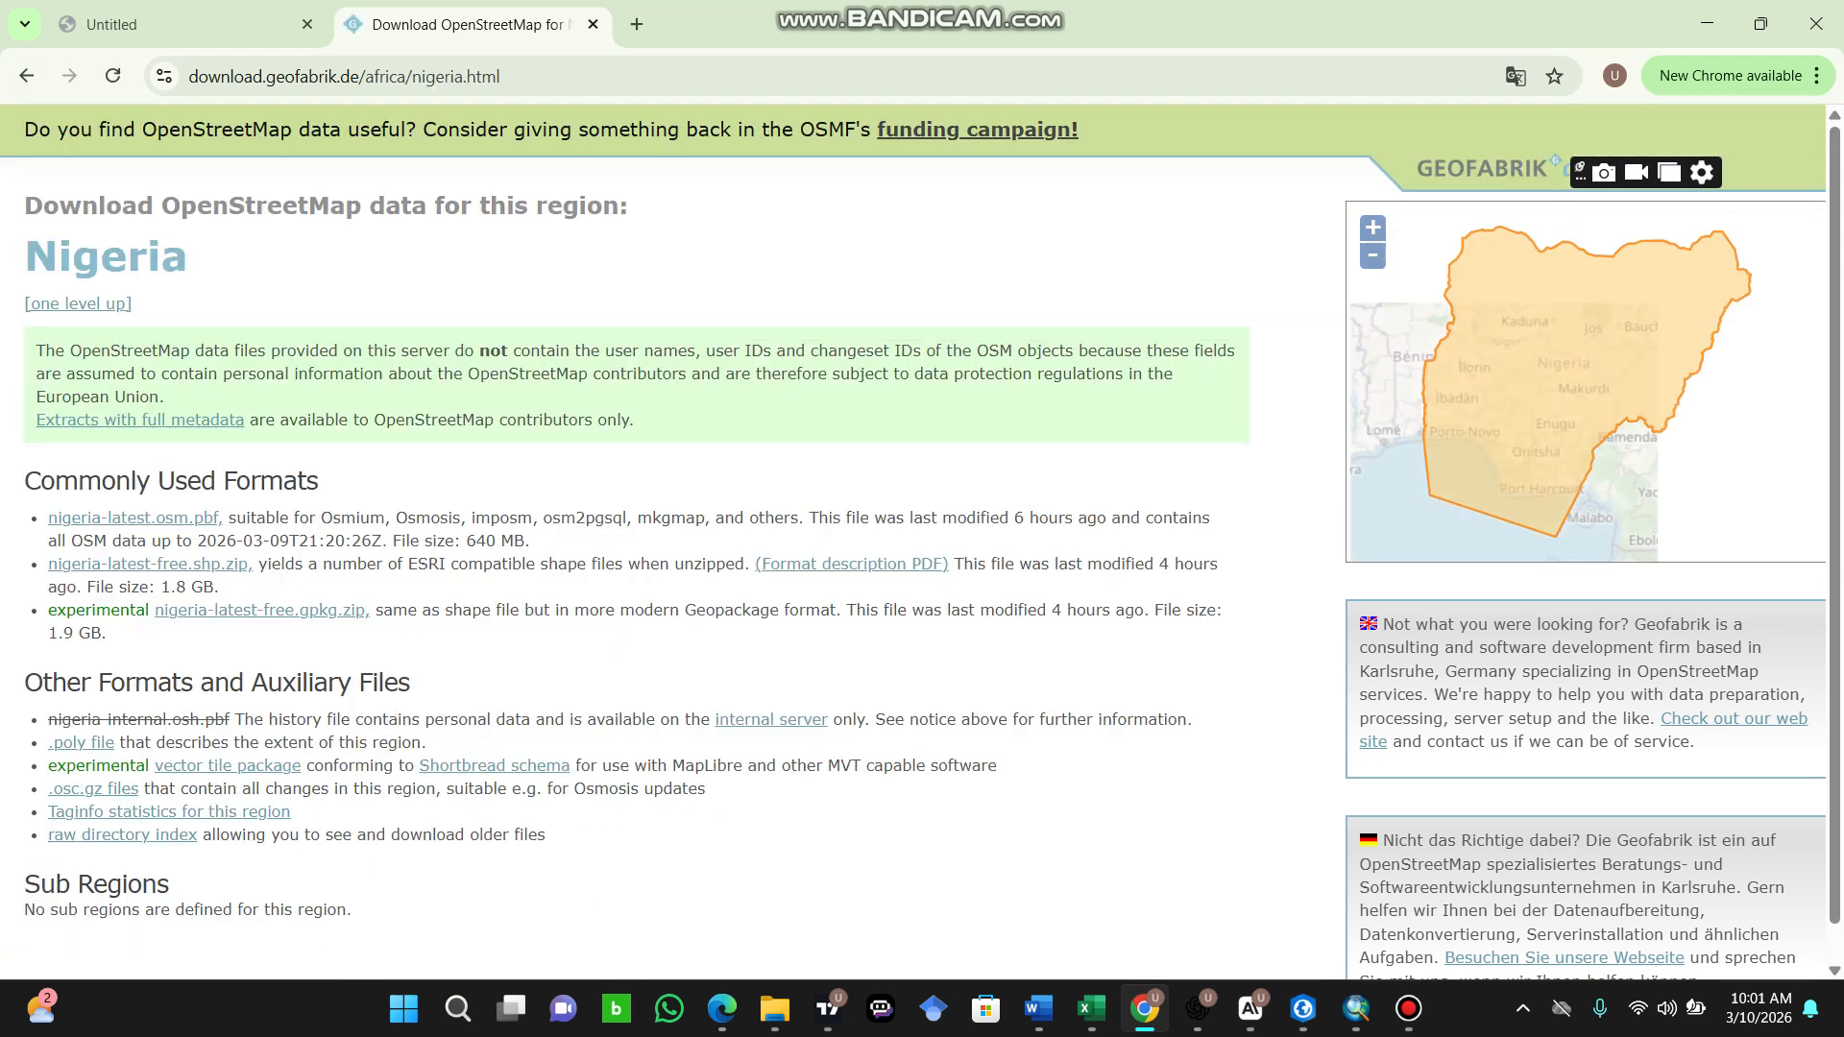
Step: Start downloading Nigeria's shapefile archive nigeria-latest-free.shp.zip and cancel that download
{"action": "scroll", "coordinate": [922, 546], "scroll_direction": "down", "scroll_amount": 1}
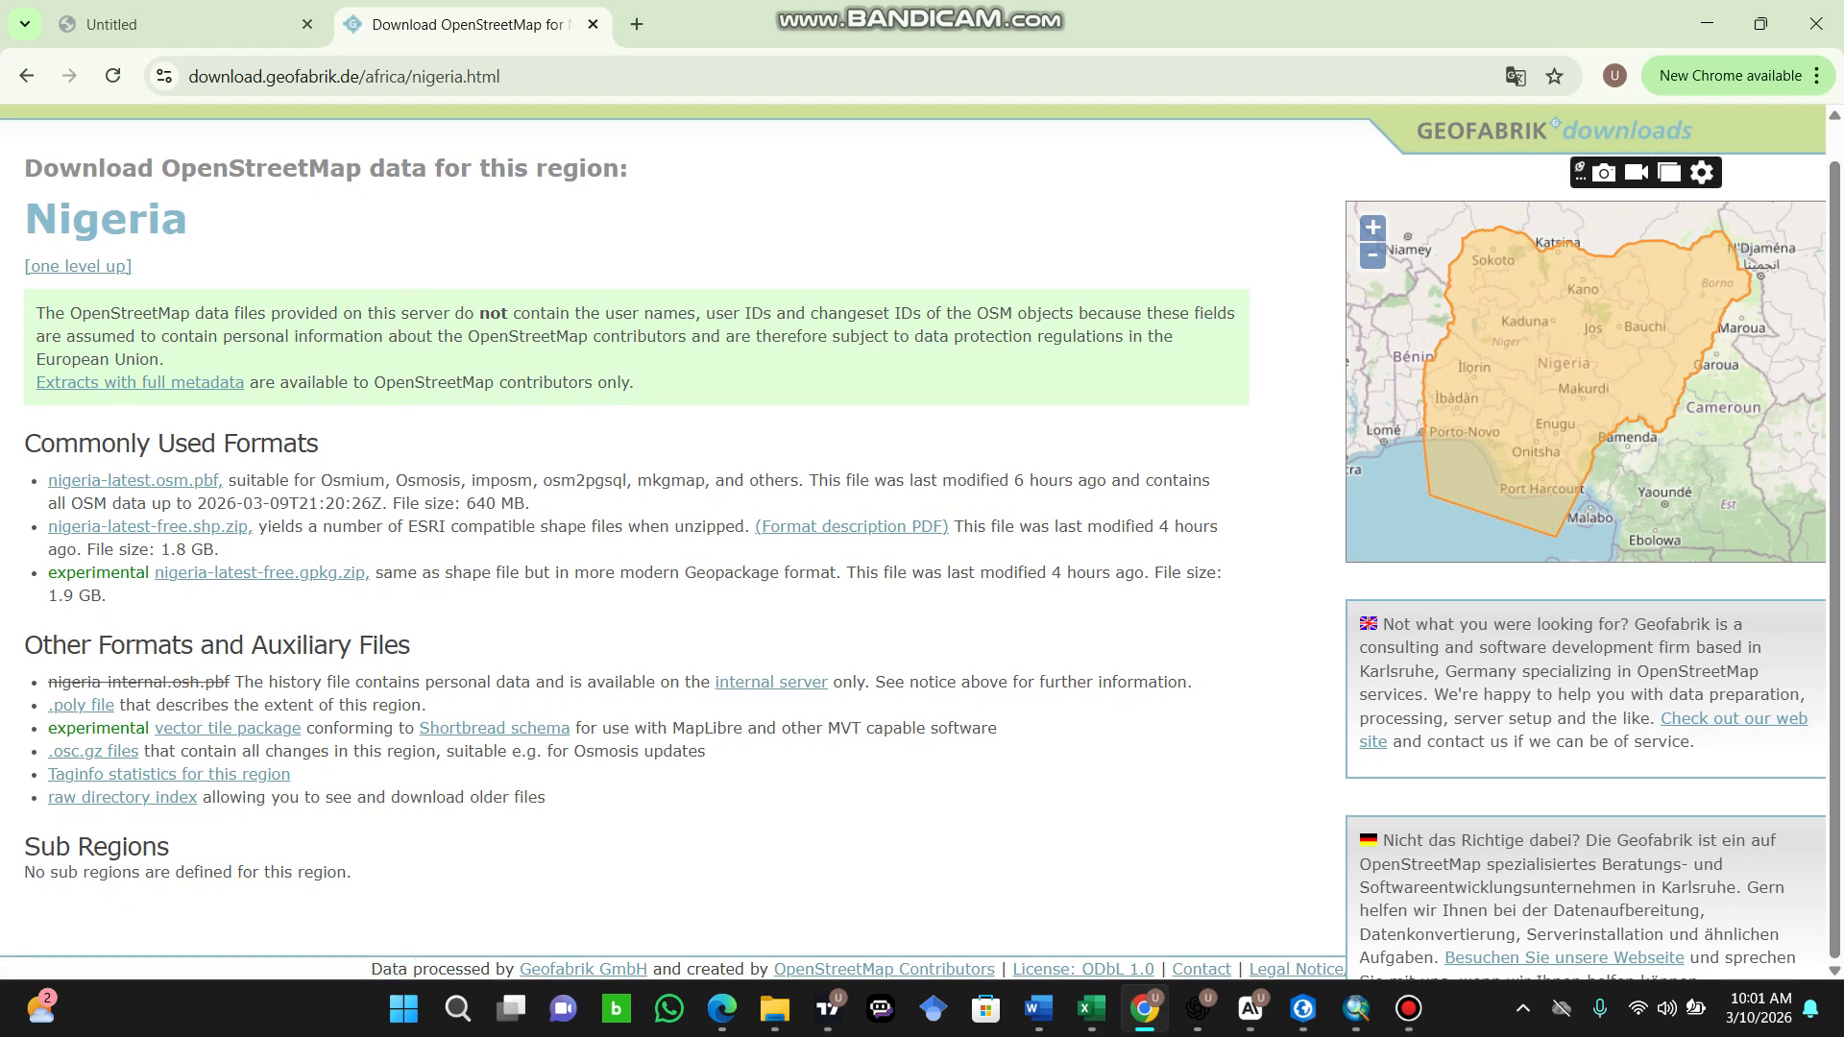
{"action": "left_click", "coordinate": [150, 527]}
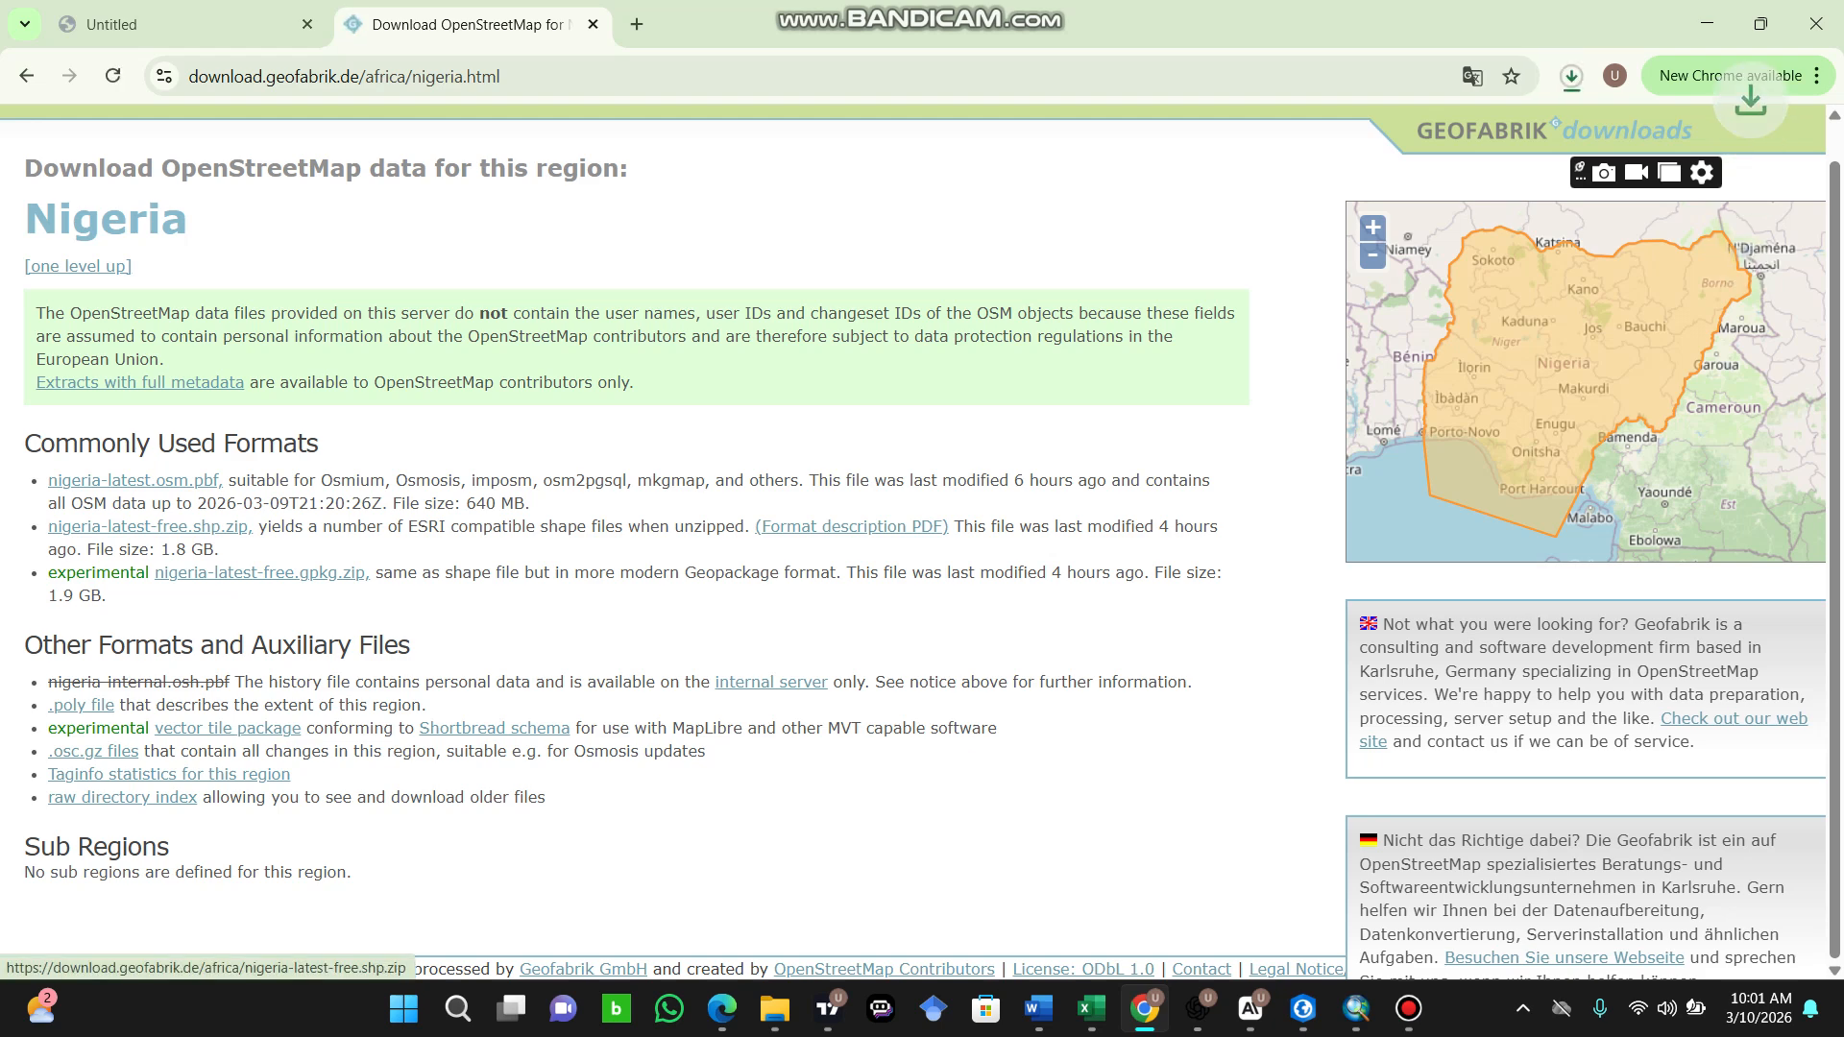
{"action": "left_click", "coordinate": [1571, 76]}
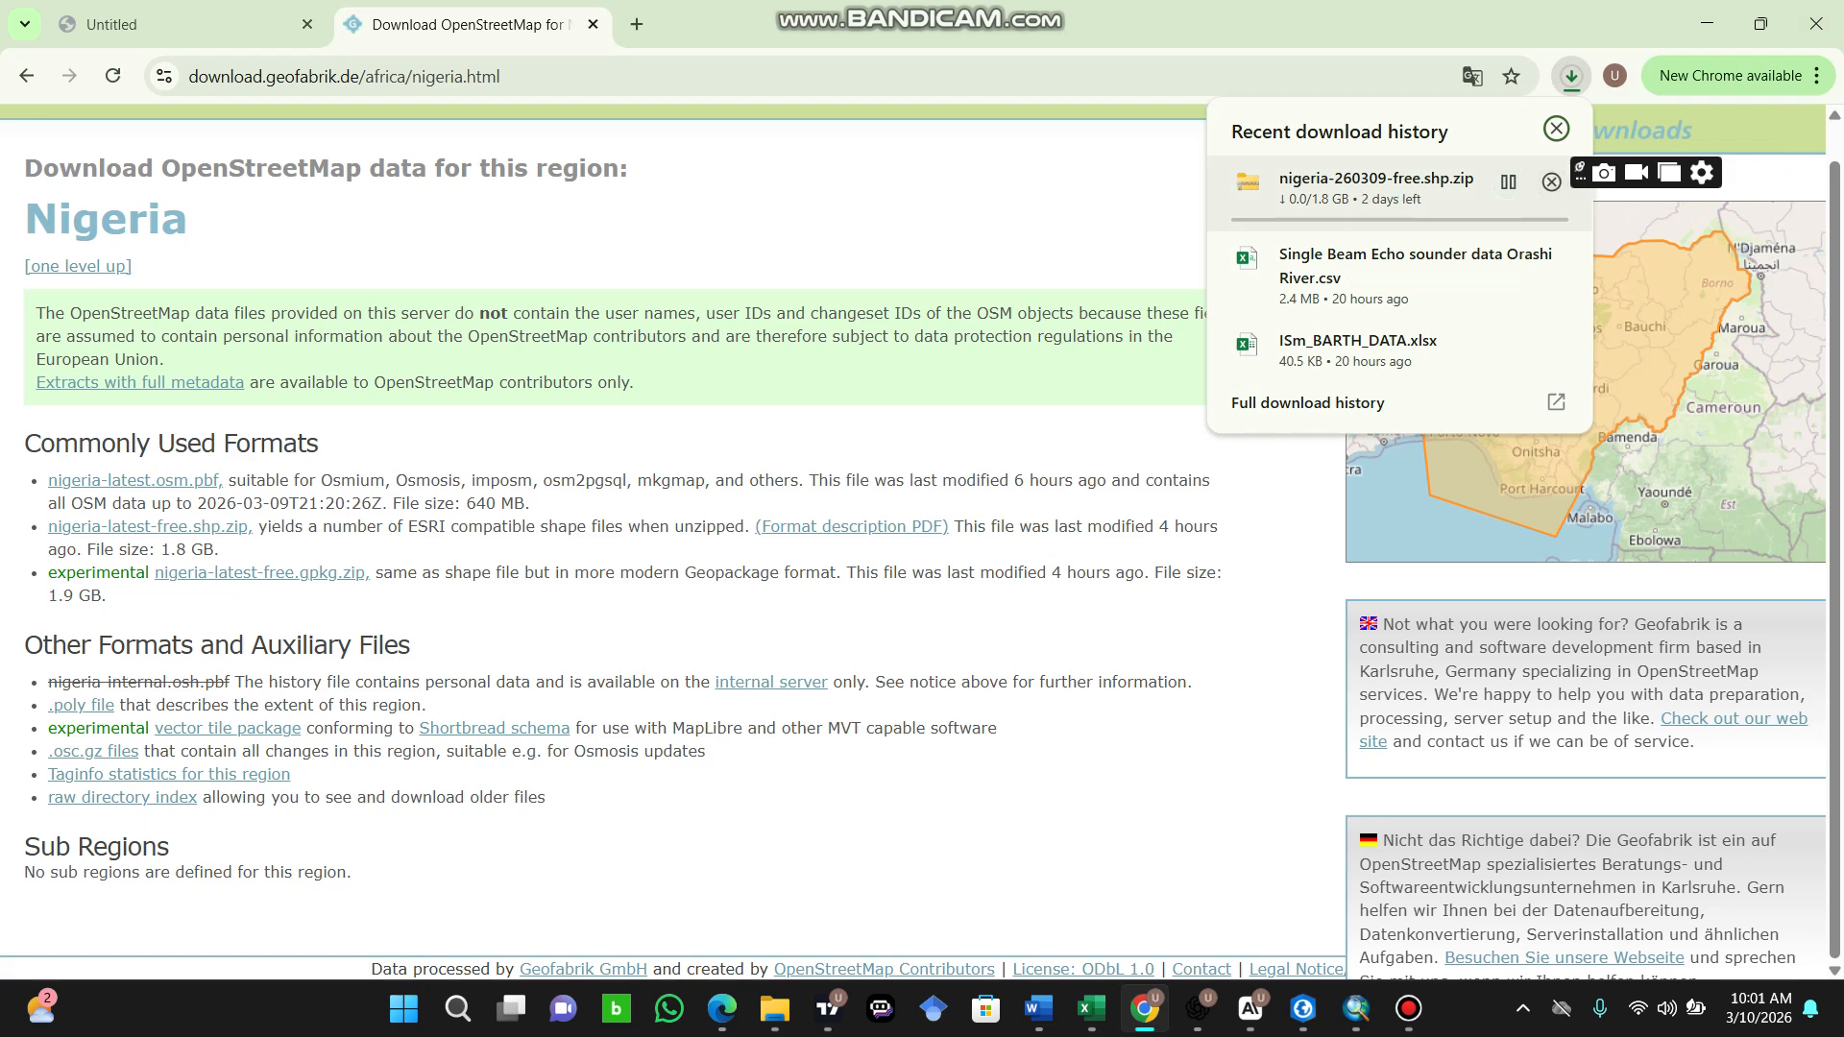
{"action": "left_click", "coordinate": [1551, 181]}
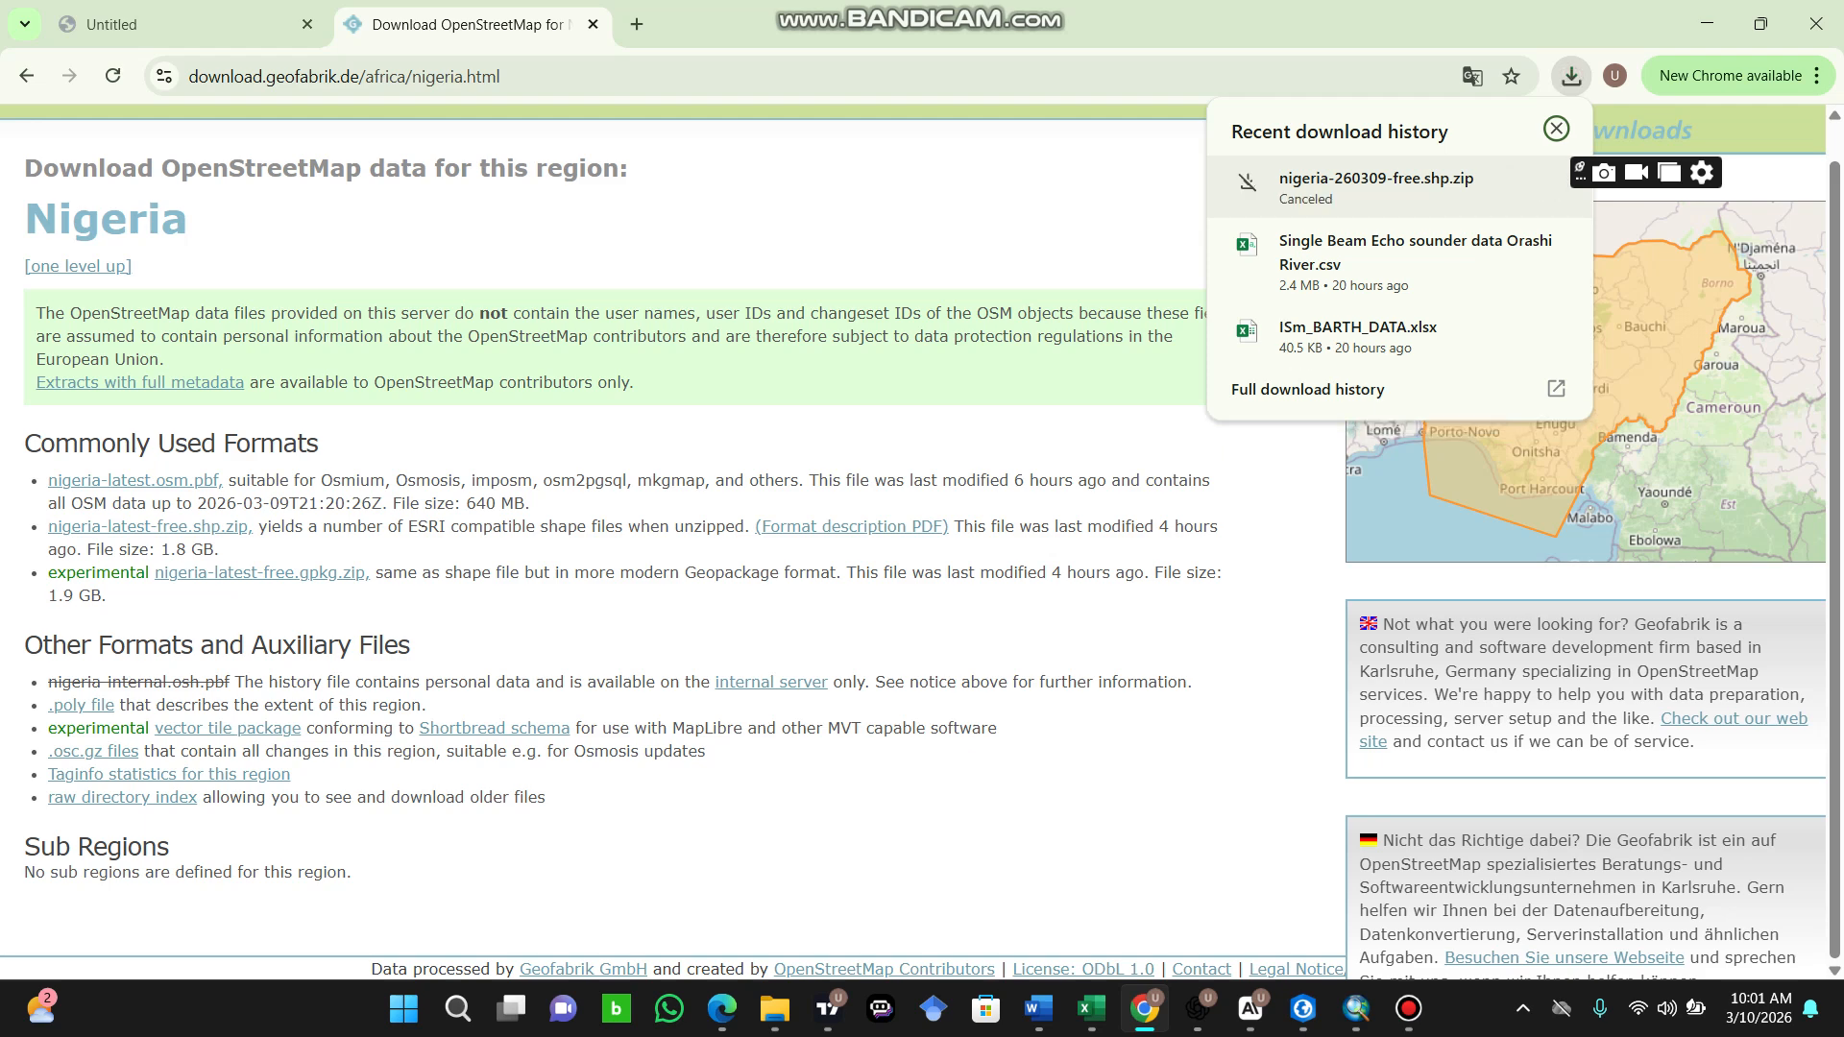
{"action": "left_click", "coordinate": [1556, 128]}
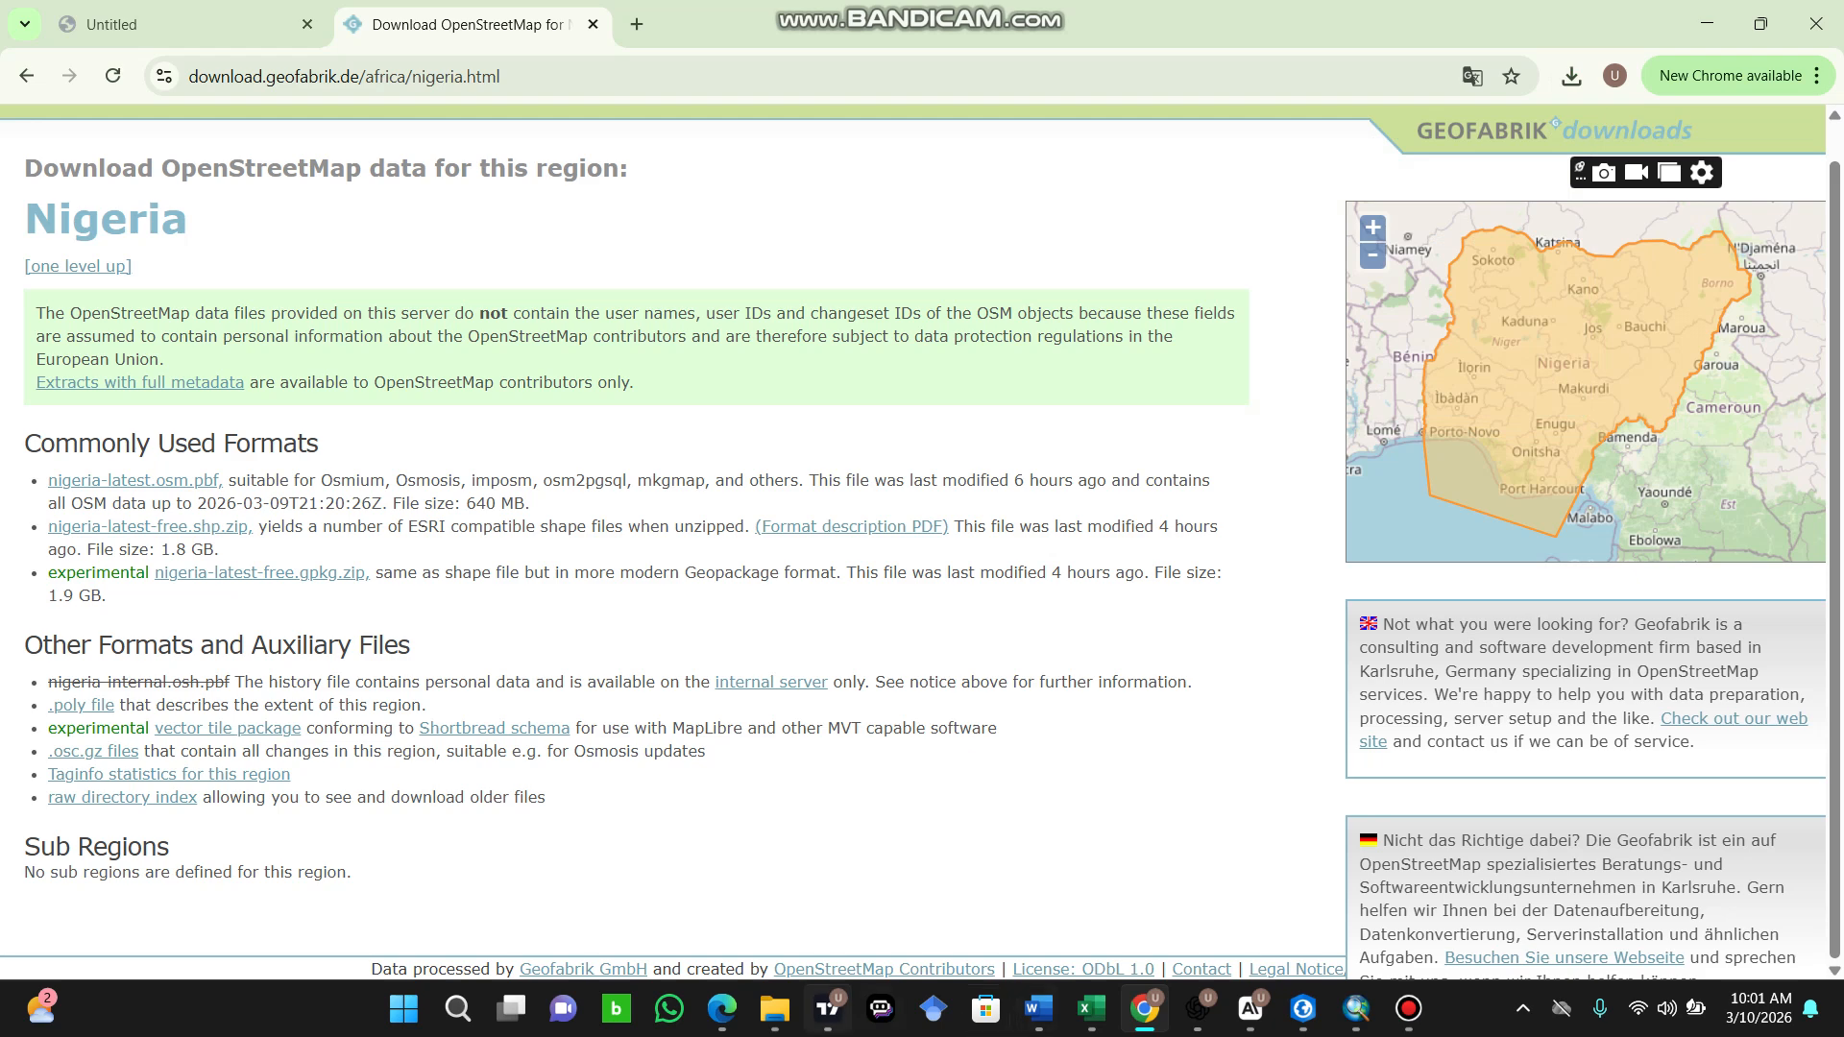
Step: Switch to File Explorer and open the nigeria-260301-free.shp folder in Downloads
{"action": "mouse_move", "coordinate": [774, 1009]}
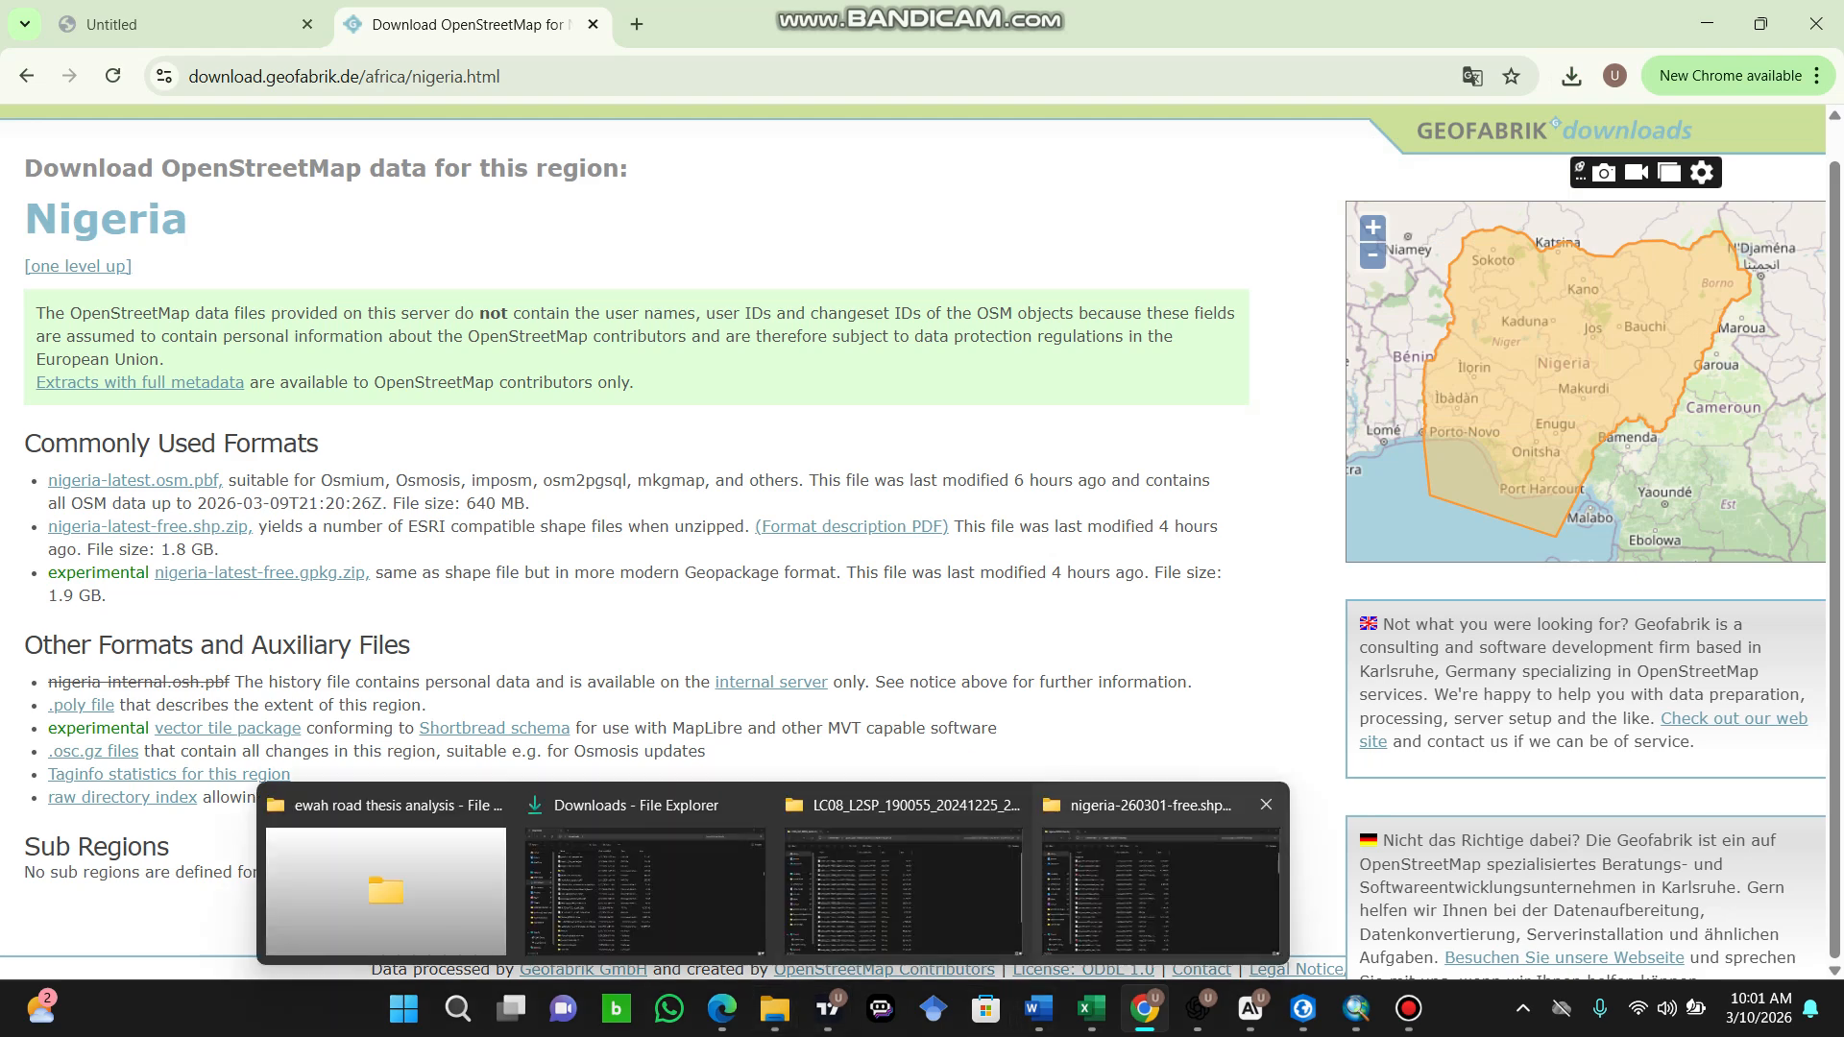
{"action": "left_click", "coordinate": [646, 889]}
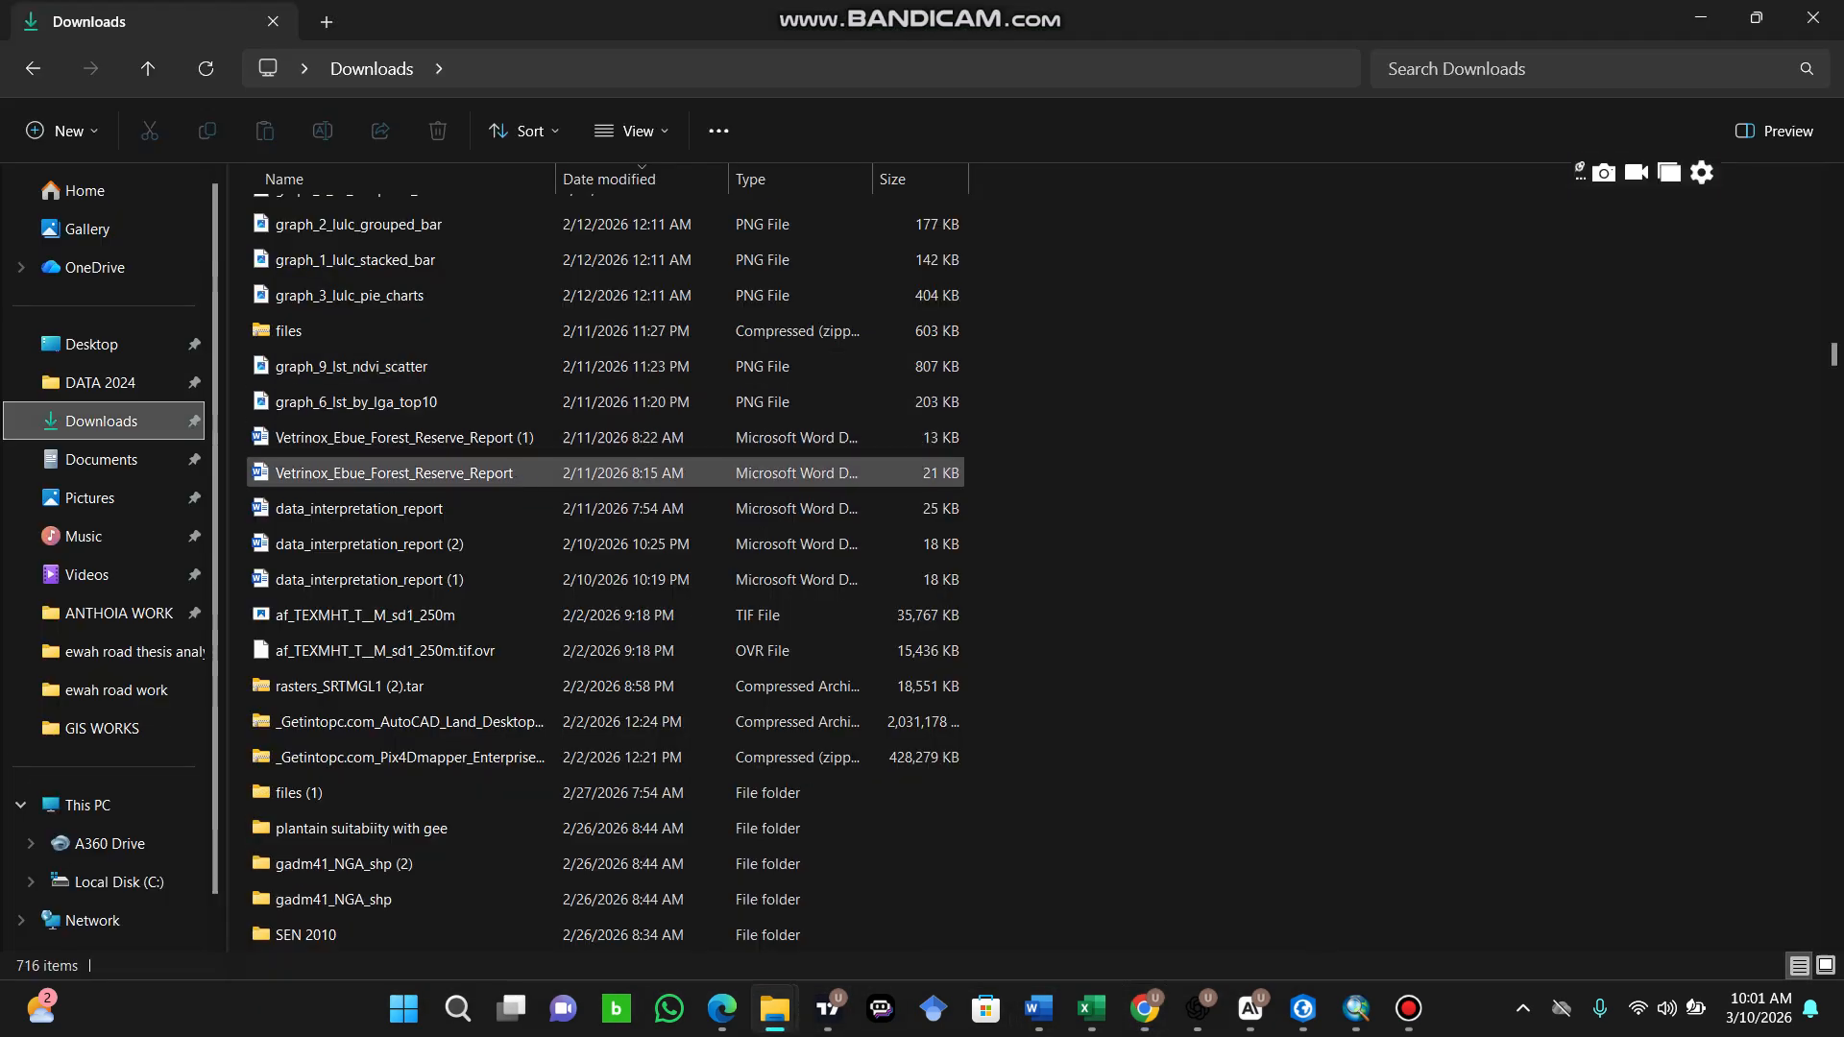
{"action": "scroll", "coordinate": [577, 442], "scroll_direction": "up", "scroll_amount": 20}
{"action": "scroll", "coordinate": [576, 425], "scroll_direction": "up", "scroll_amount": 15}
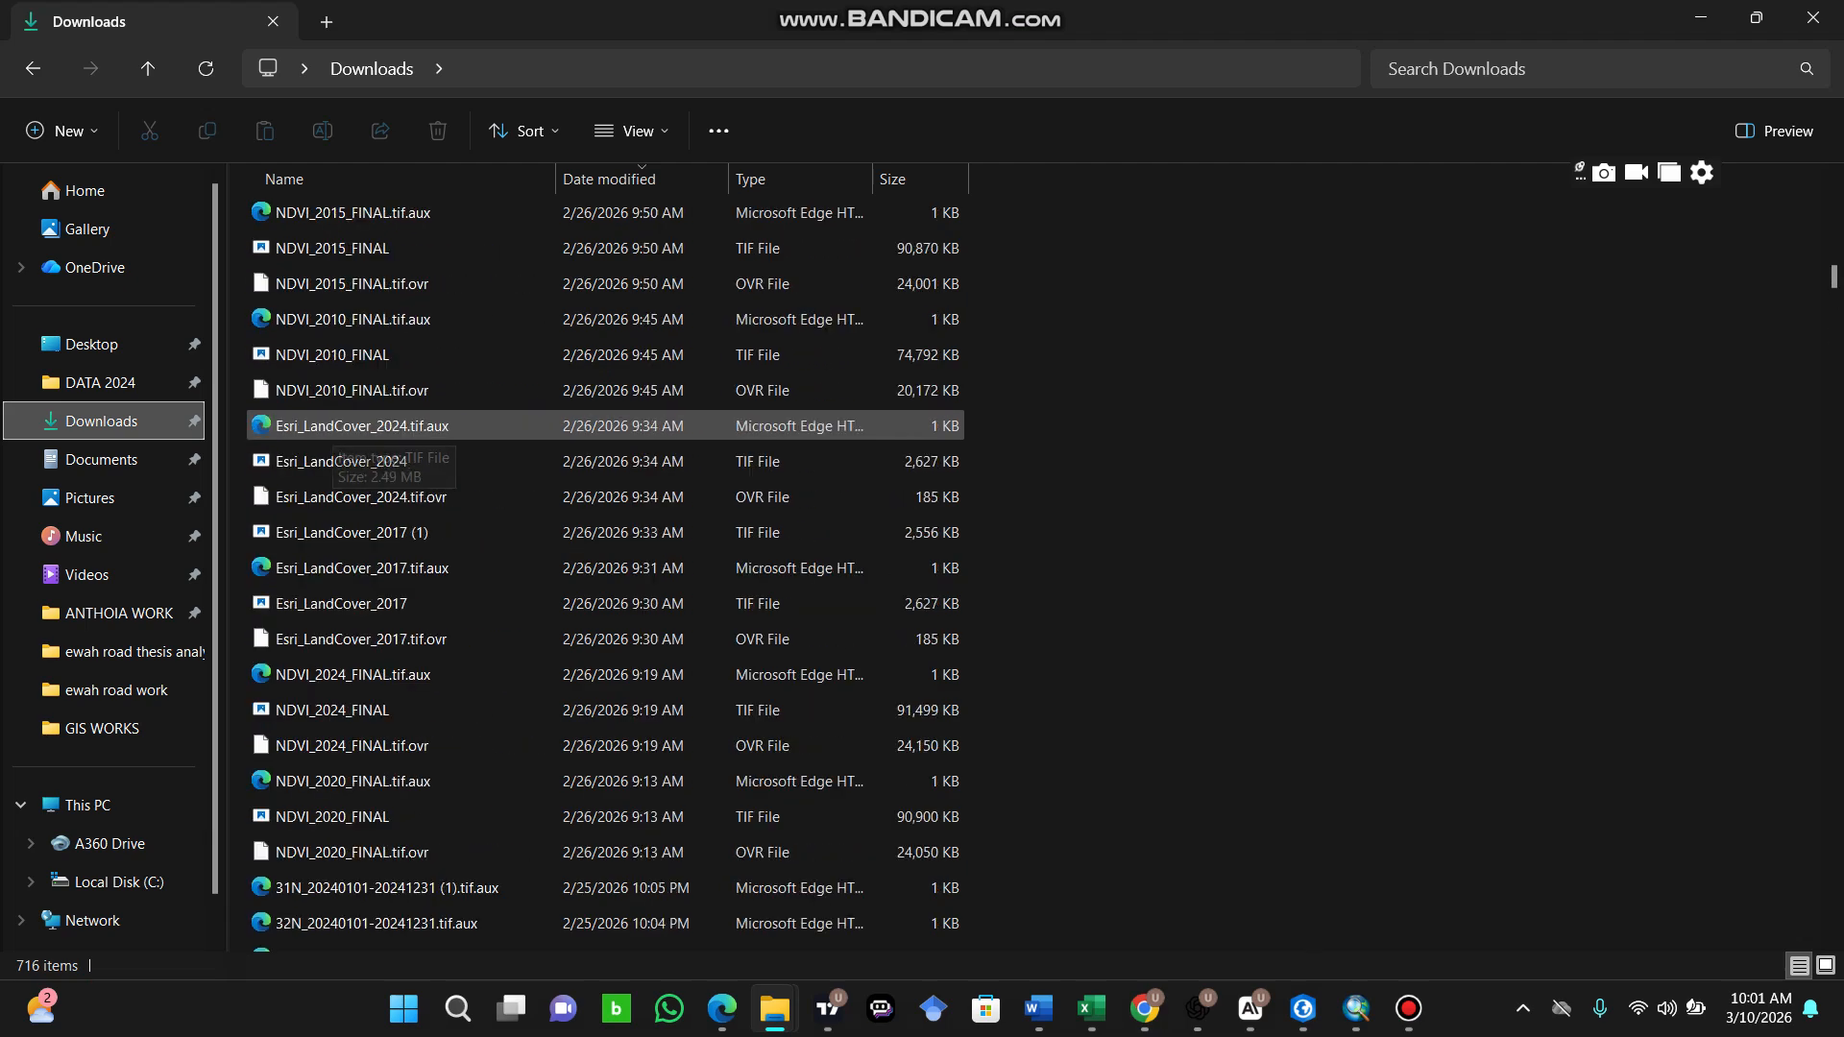
{"action": "scroll", "coordinate": [577, 327], "scroll_direction": "up", "scroll_amount": 3}
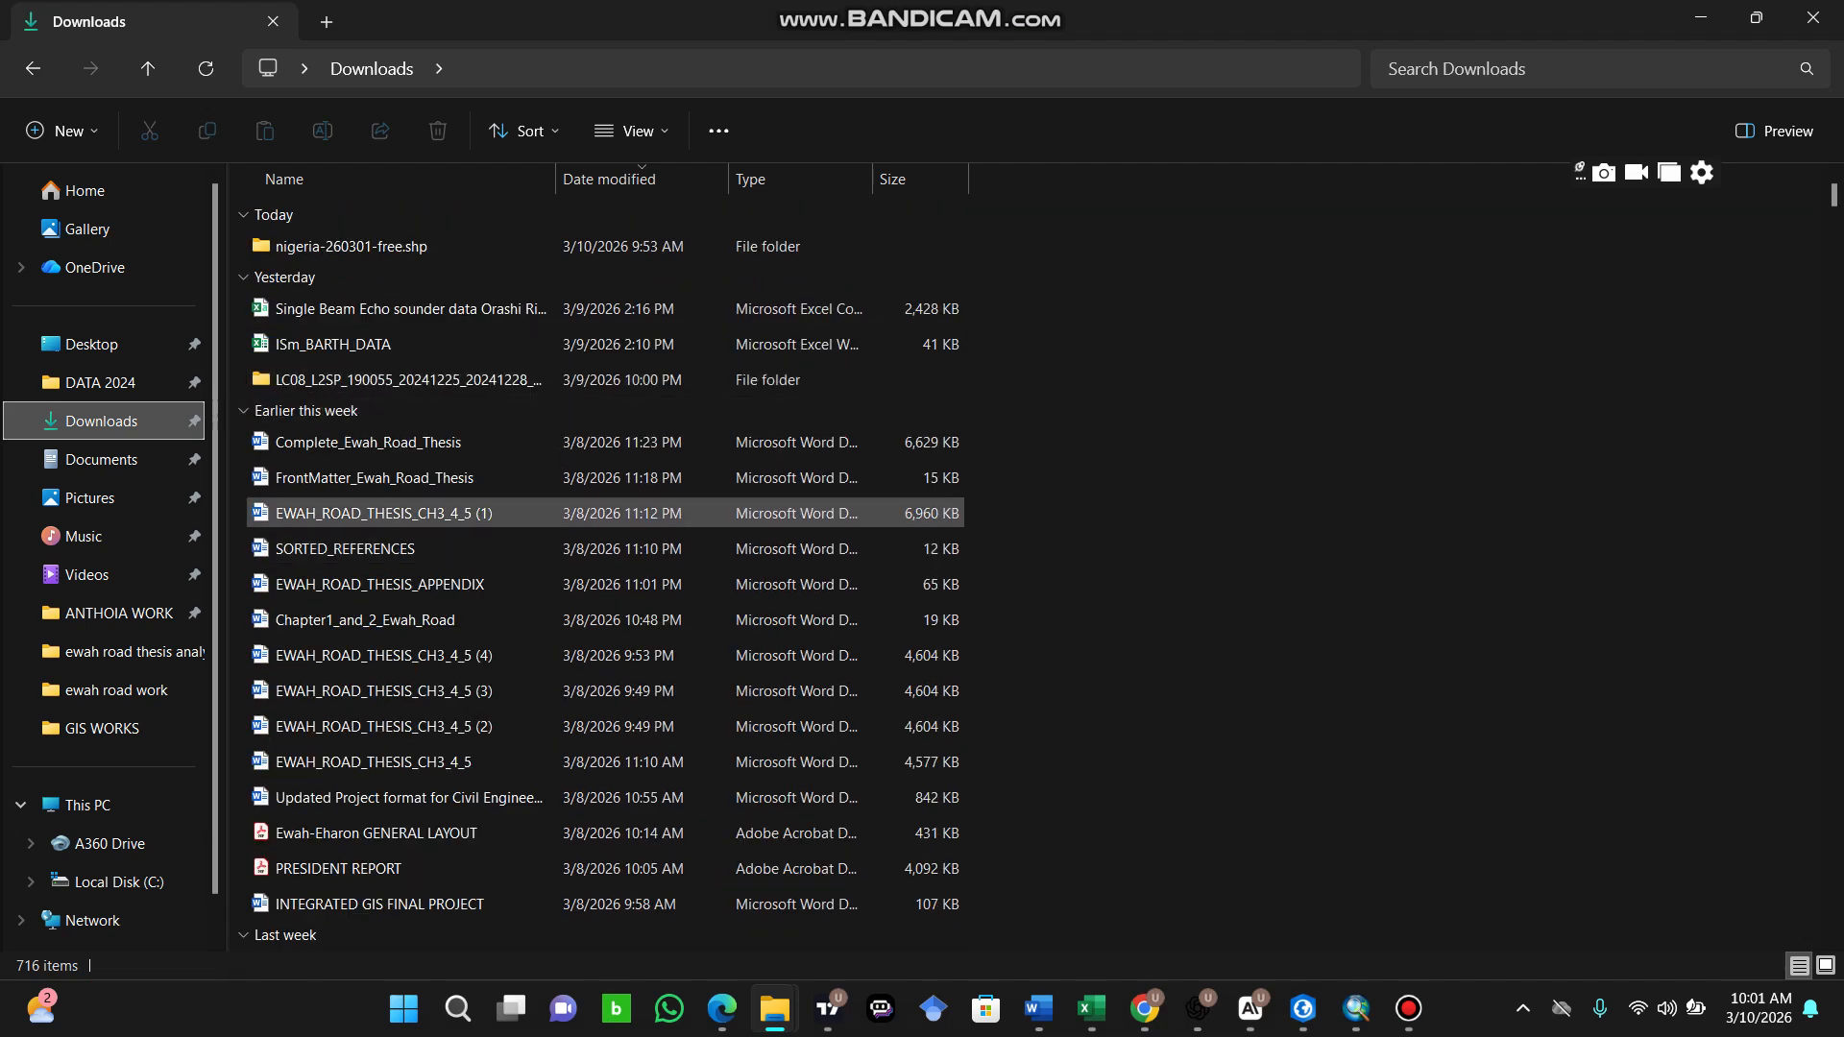
{"action": "scroll", "coordinate": [576, 403], "scroll_direction": "down", "scroll_amount": 4}
{"action": "scroll", "coordinate": [576, 385], "scroll_direction": "up", "scroll_amount": 4}
{"action": "scroll", "coordinate": [576, 370], "scroll_direction": "up", "scroll_amount": 1}
{"action": "scroll", "coordinate": [577, 370], "scroll_direction": "down", "scroll_amount": 9}
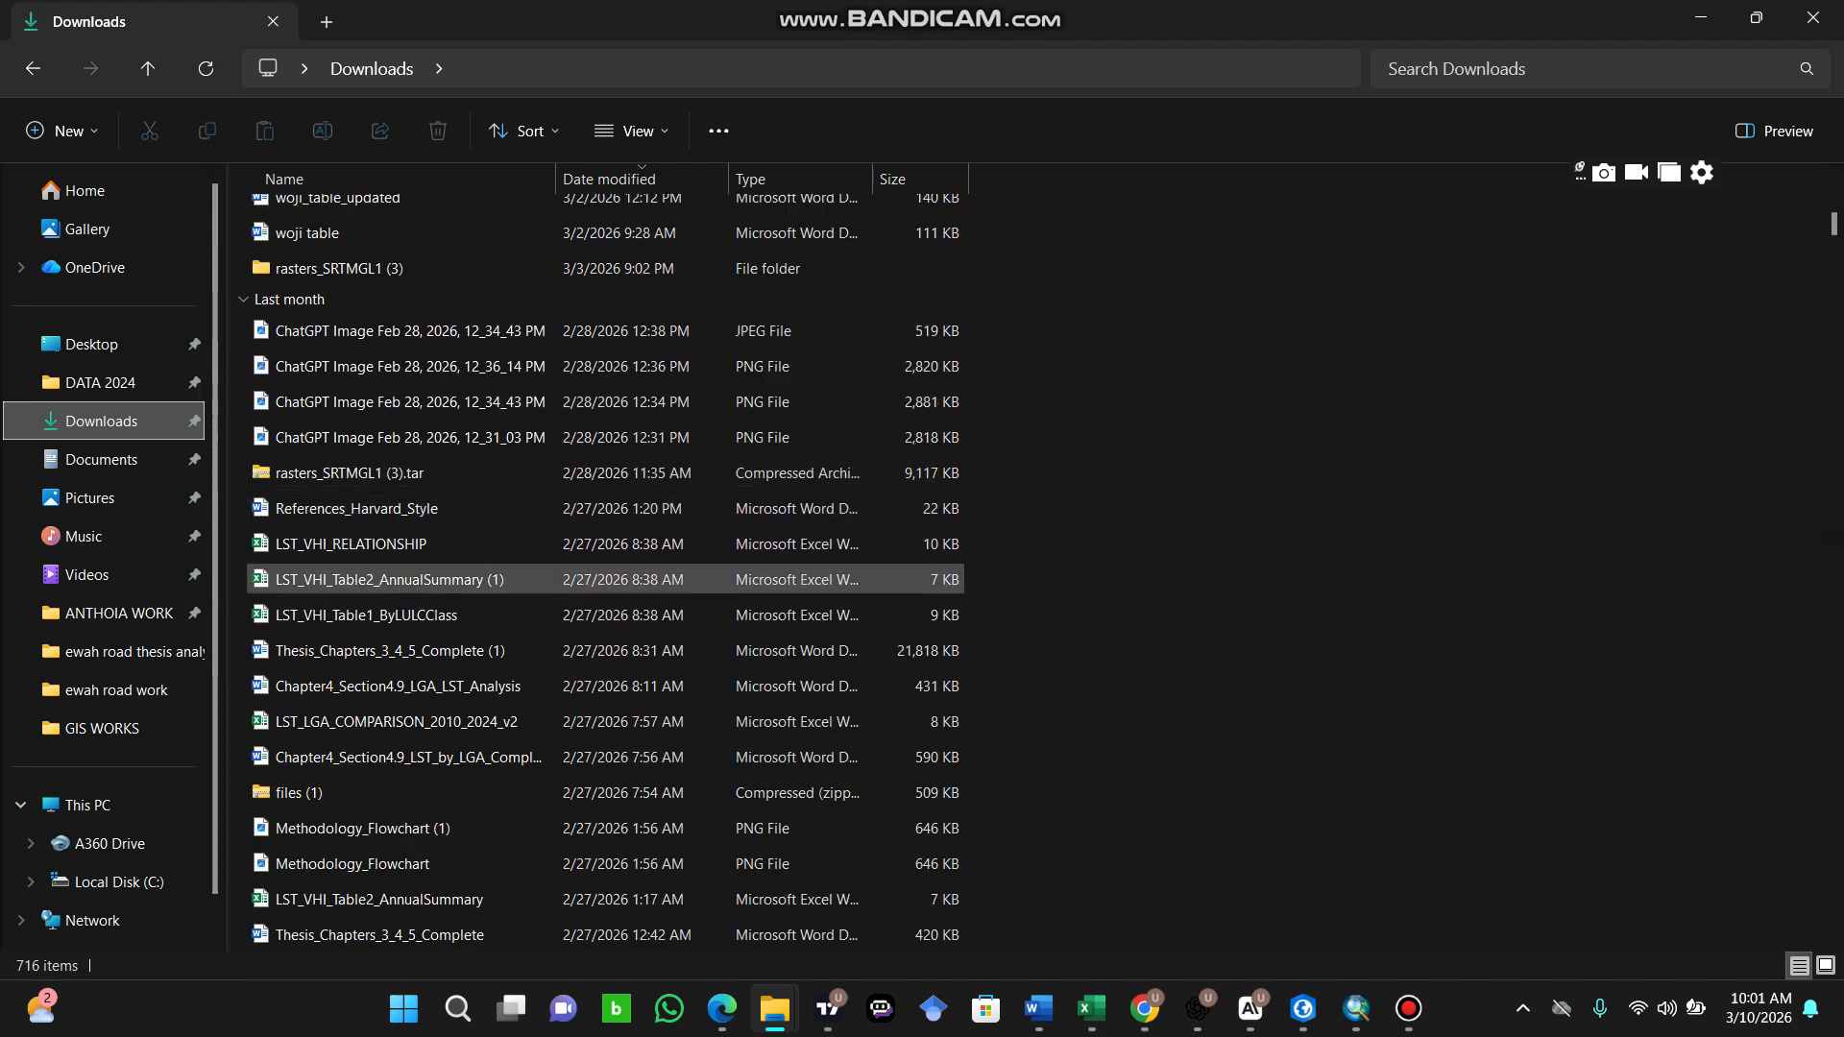
{"action": "scroll", "coordinate": [576, 384], "scroll_direction": "up", "scroll_amount": 10}
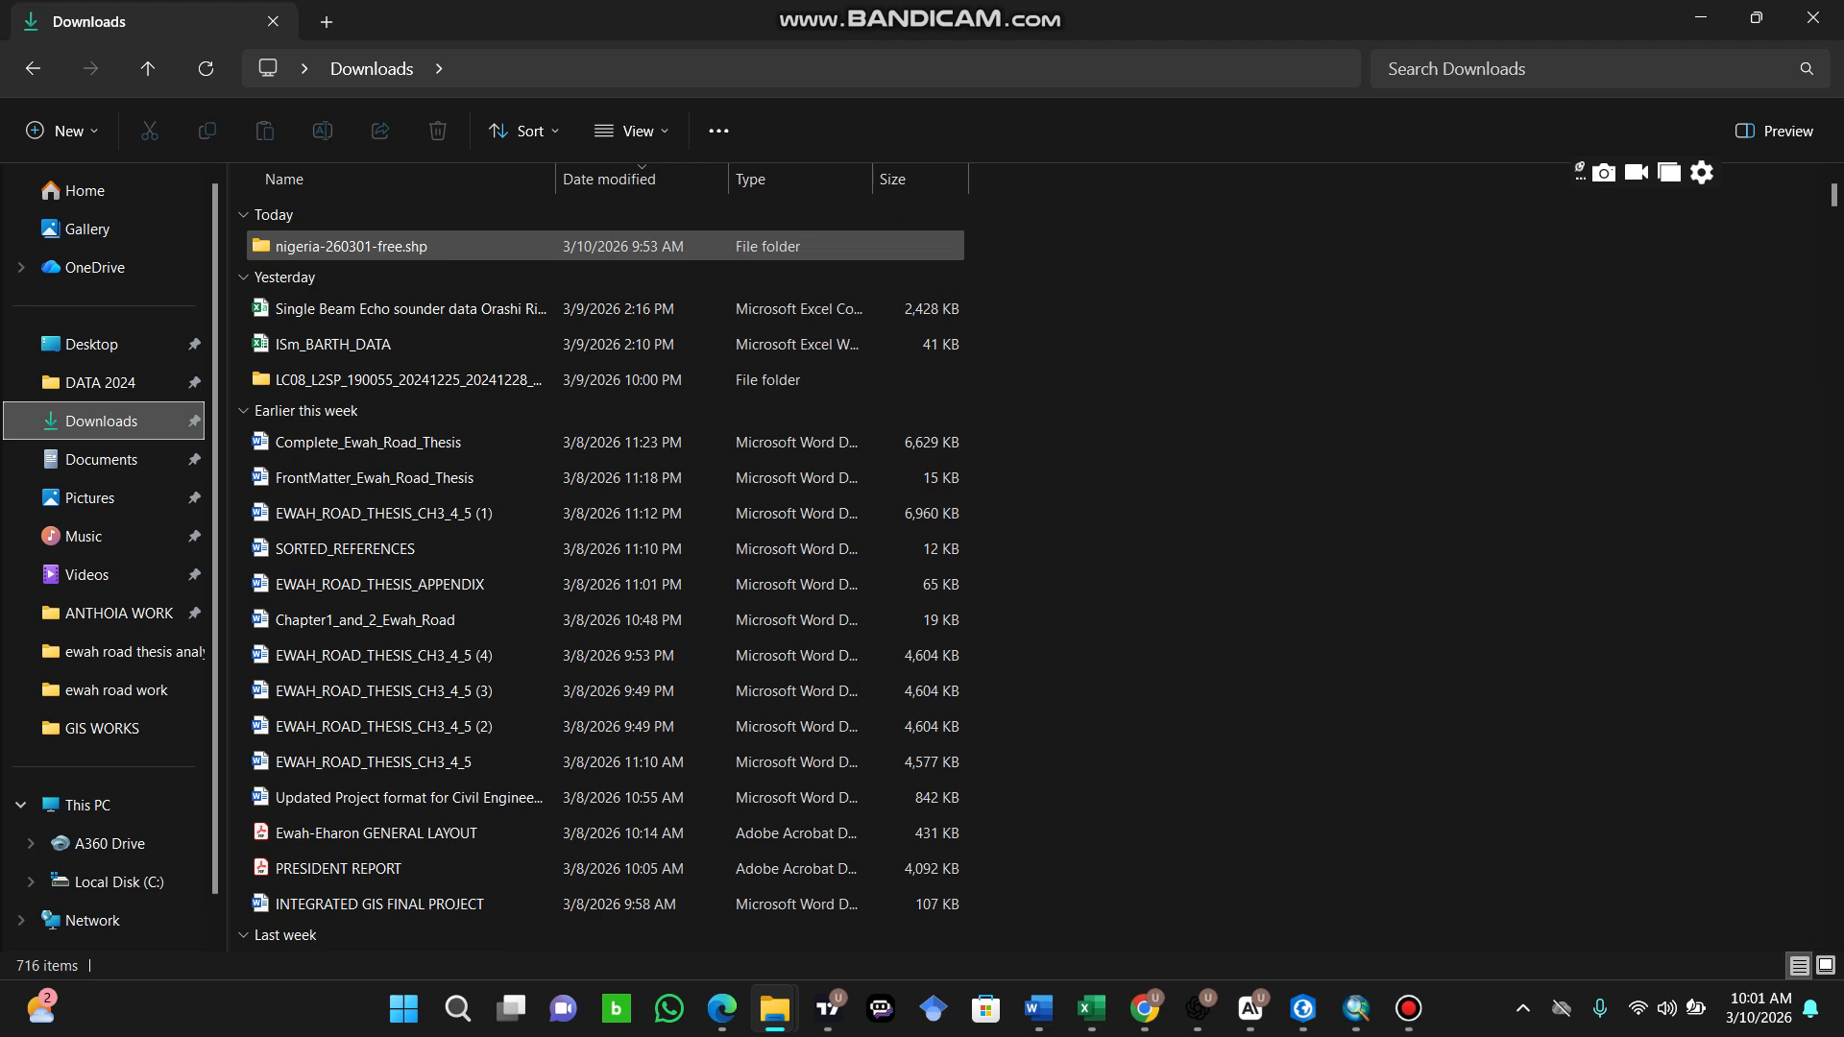
{"action": "left_click", "coordinate": [346, 246]}
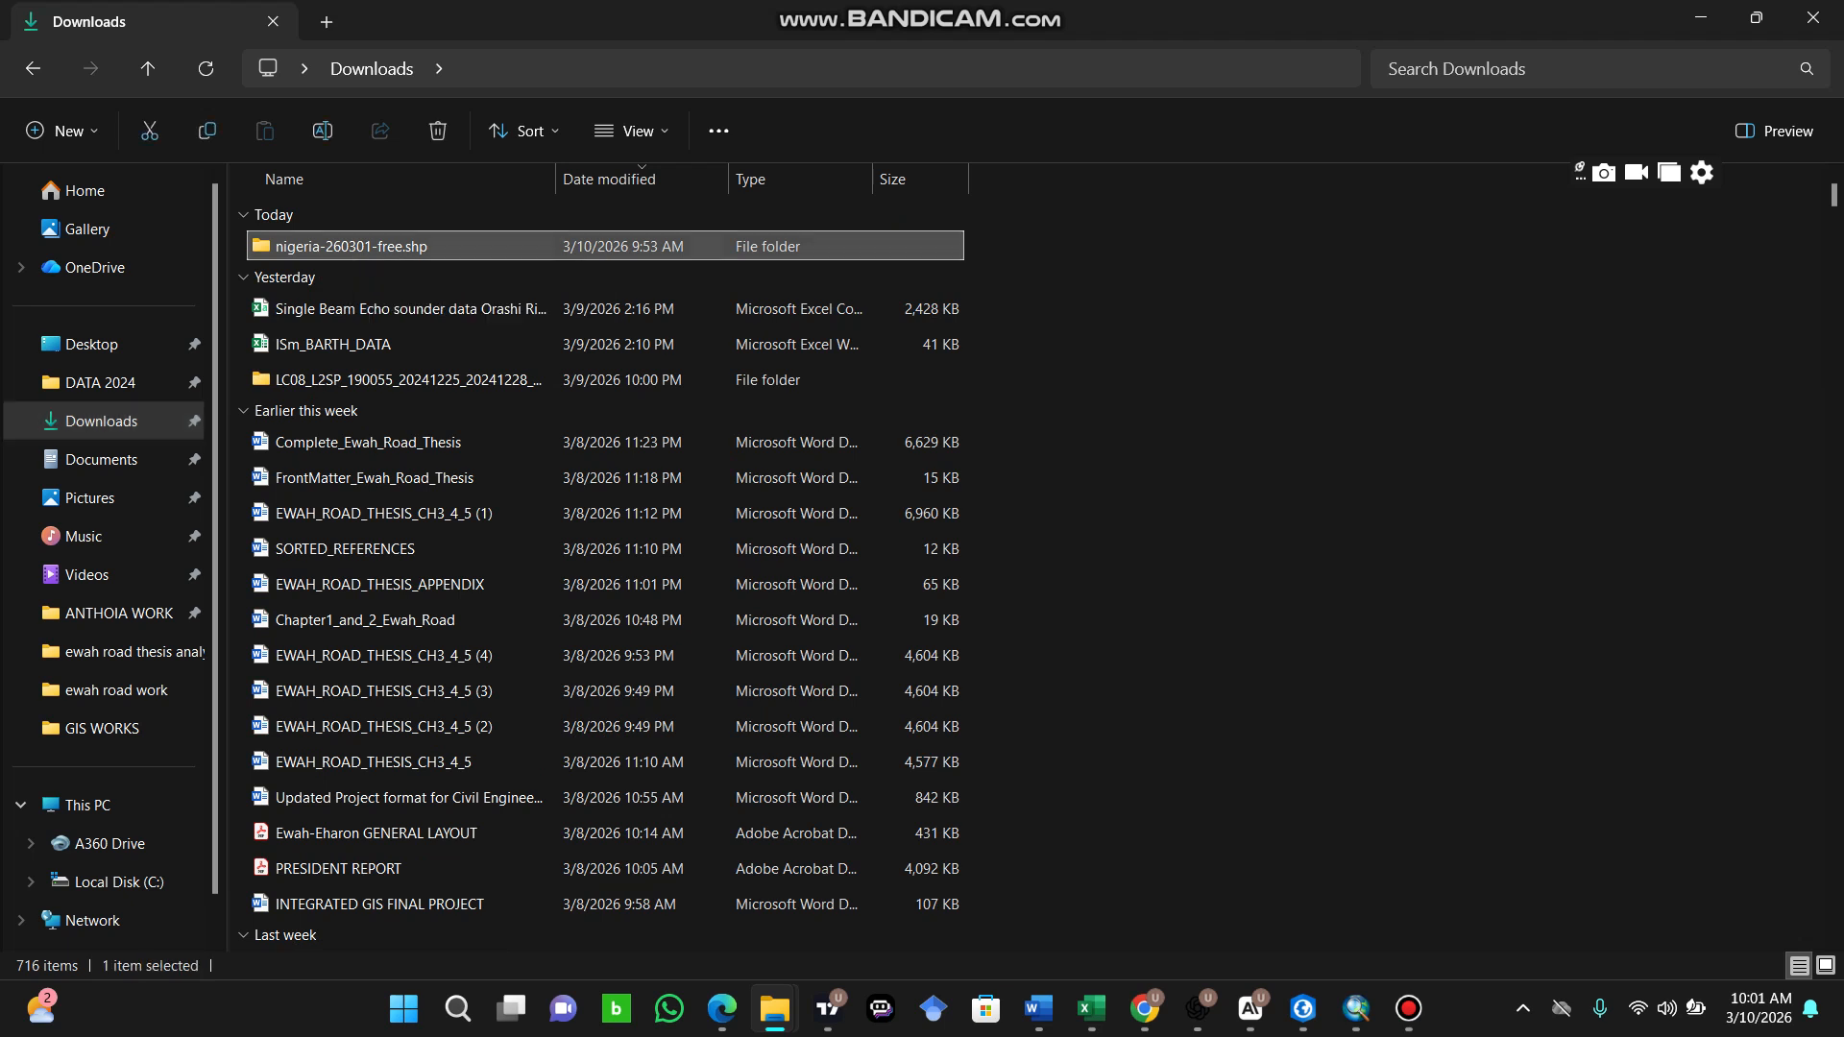
{"action": "double_click", "coordinate": [346, 246]}
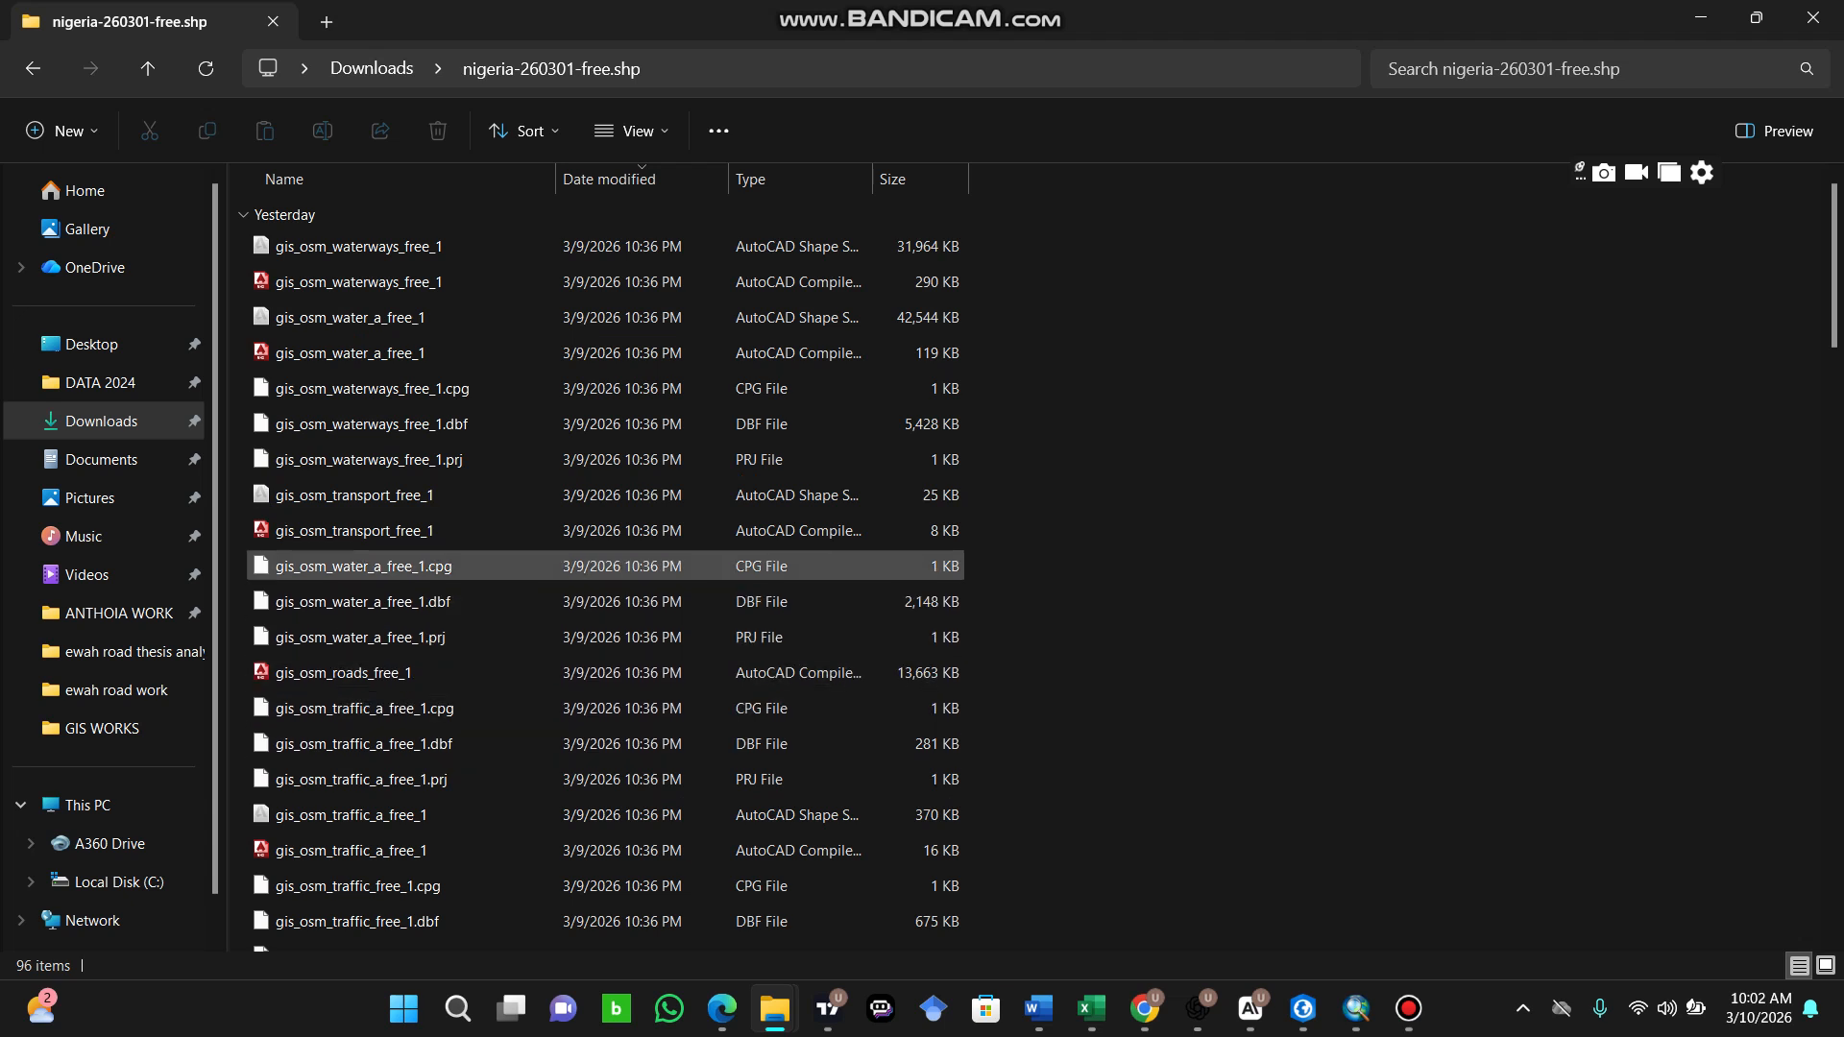
Step: Add the gis_osm_roads_free_1 shapefile from the folder to the CASSAVA SUITABILITY ADO-EKITI map in ArcMap
{"action": "scroll", "coordinate": [384, 864], "scroll_direction": "down", "scroll_amount": 5}
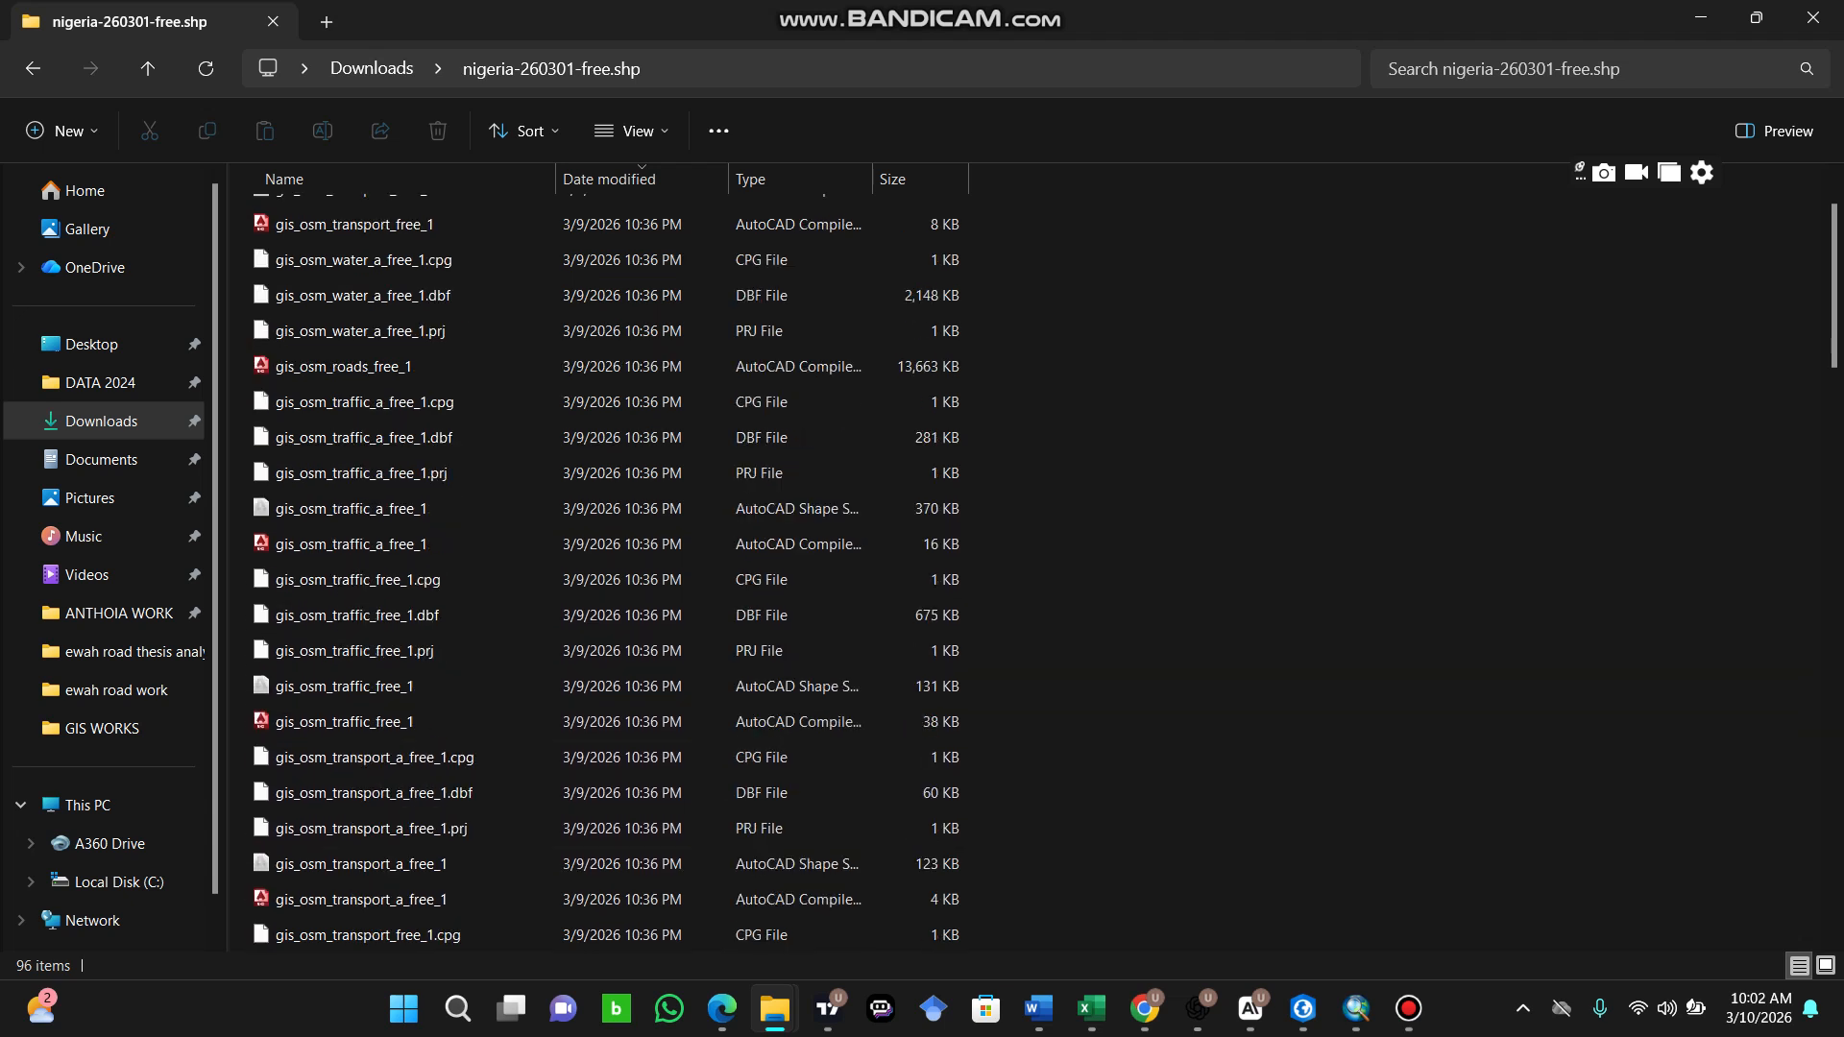
{"action": "scroll", "coordinate": [384, 816], "scroll_direction": "up", "scroll_amount": 3}
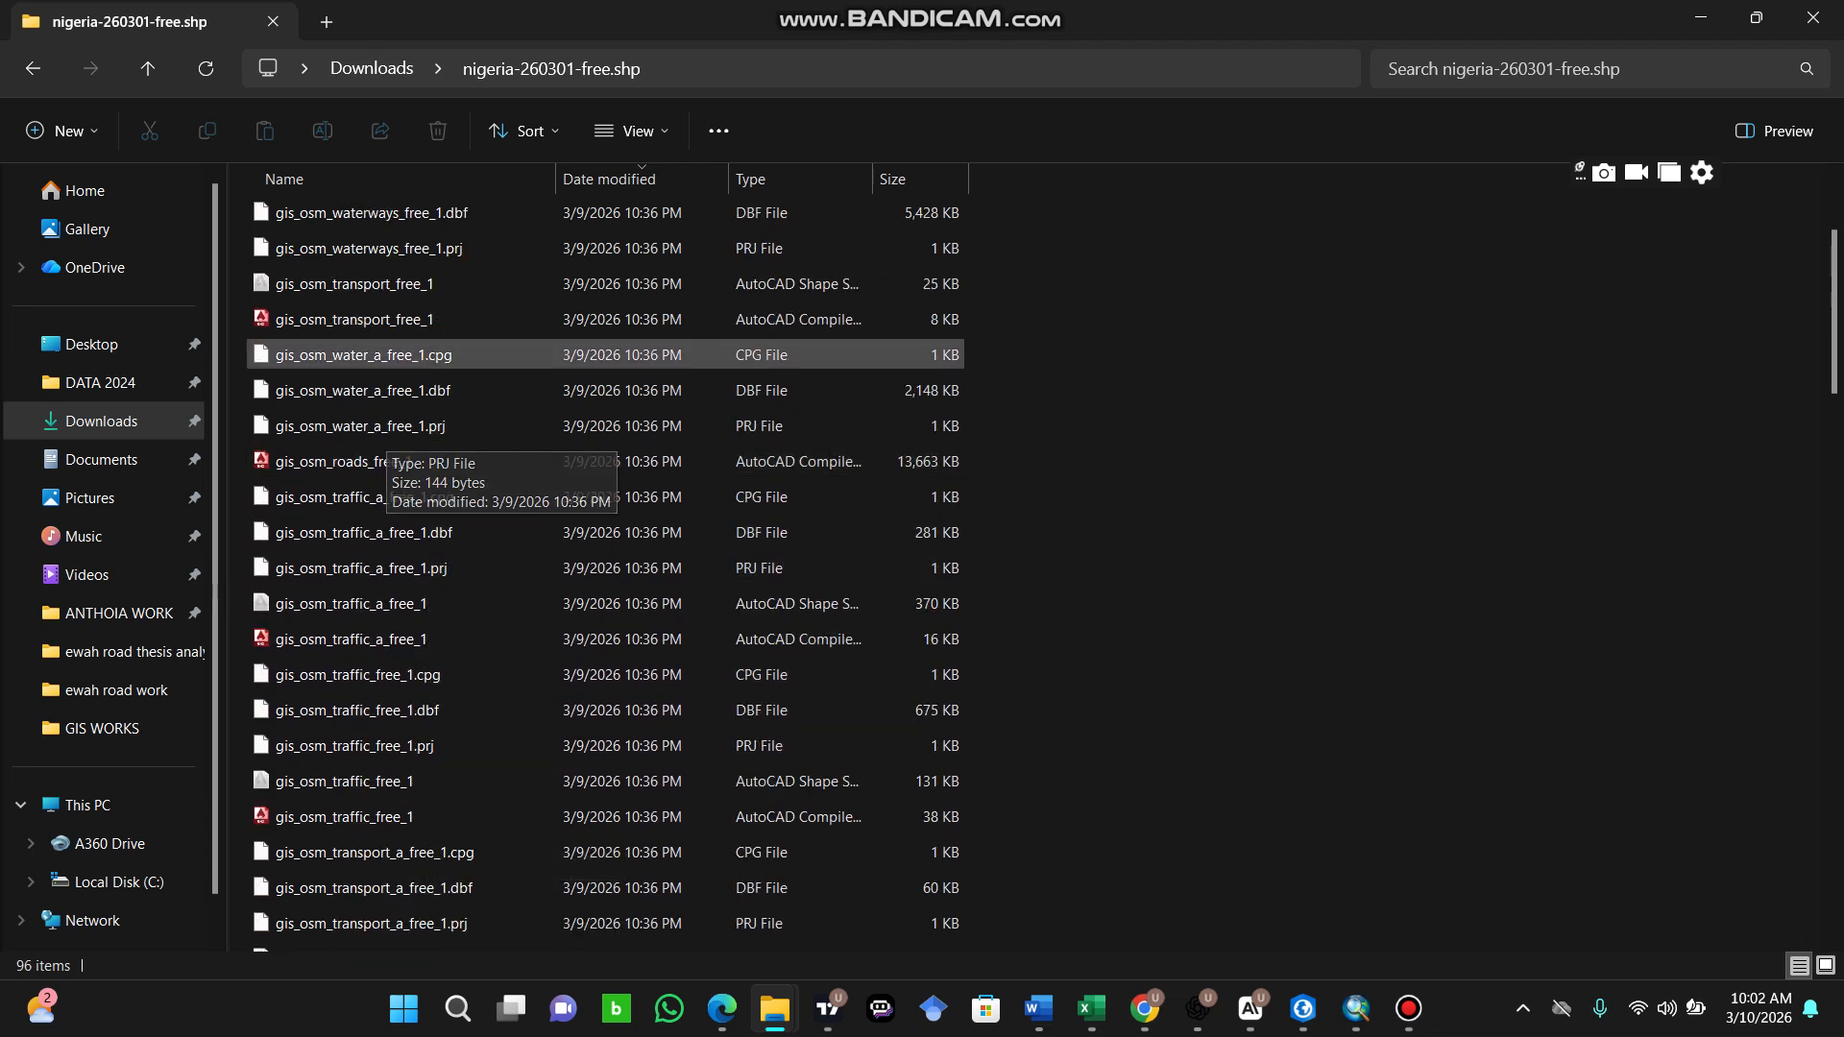
{"action": "scroll", "coordinate": [384, 759], "scroll_direction": "down", "scroll_amount": 1}
{"action": "scroll", "coordinate": [404, 864], "scroll_direction": "down", "scroll_amount": 2}
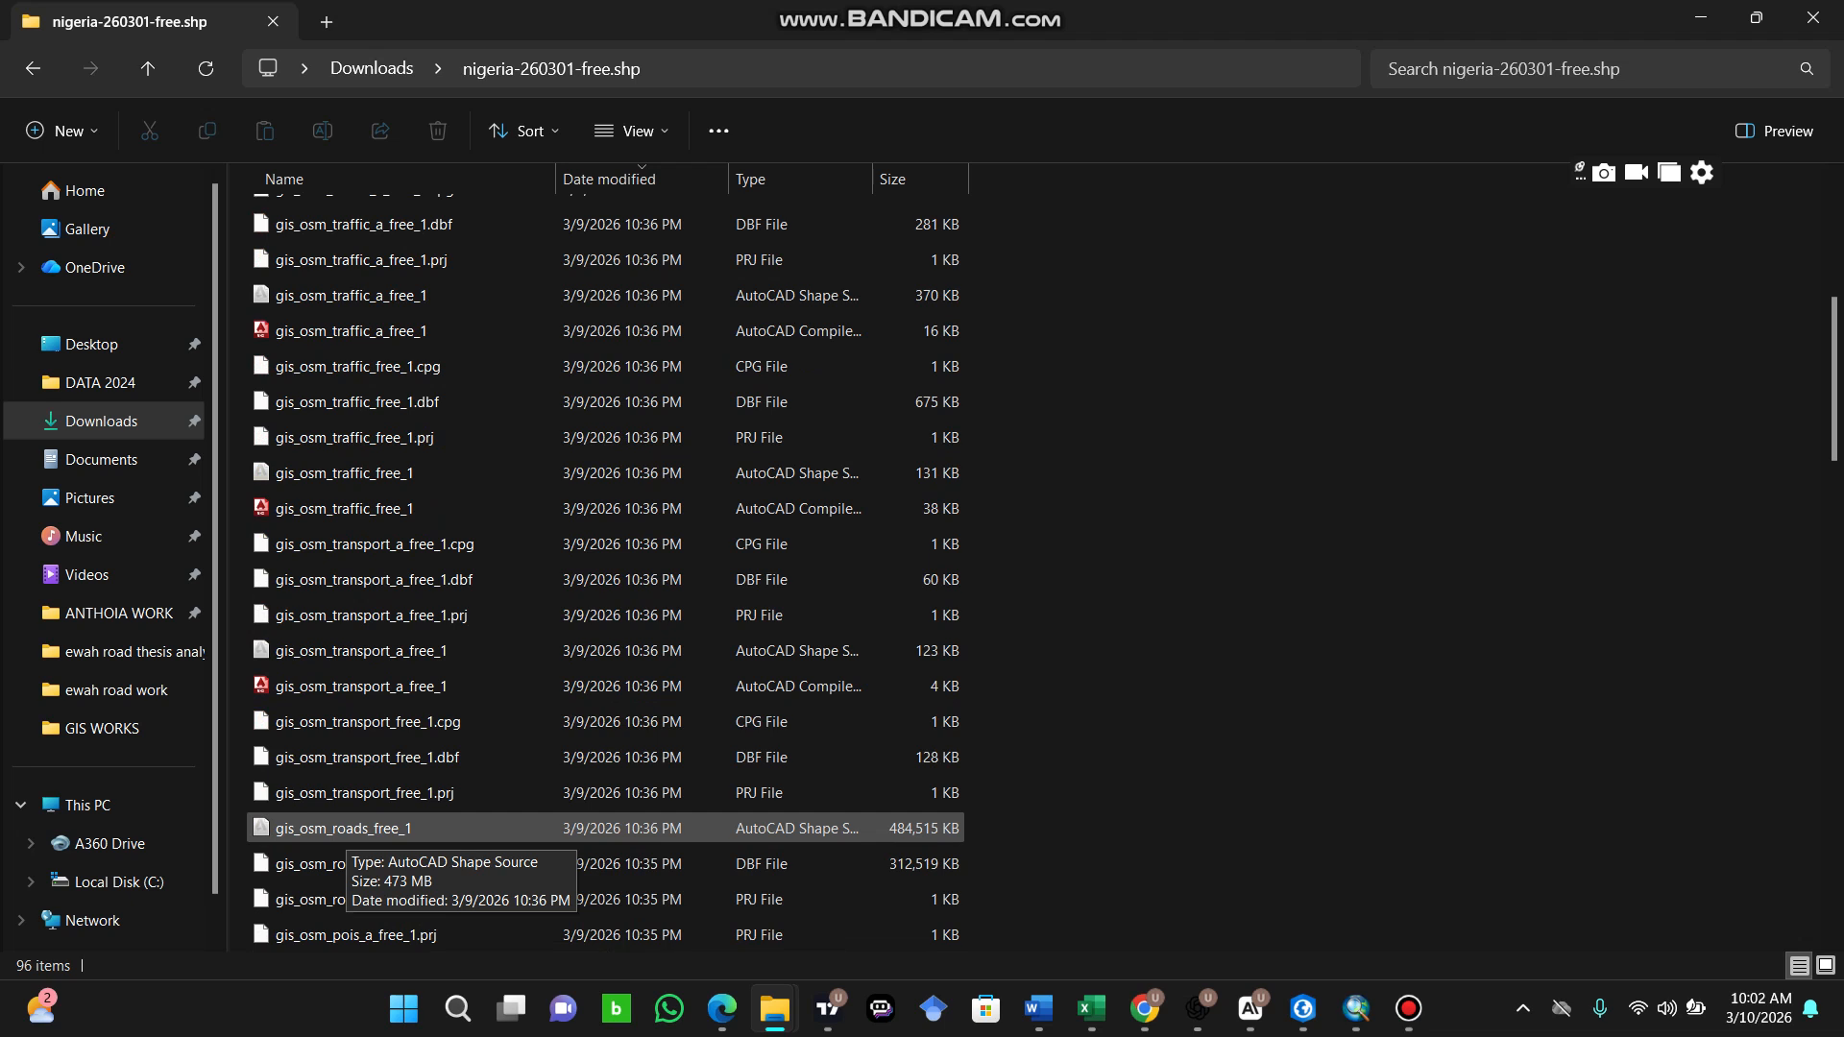
{"action": "left_click", "coordinate": [347, 829]}
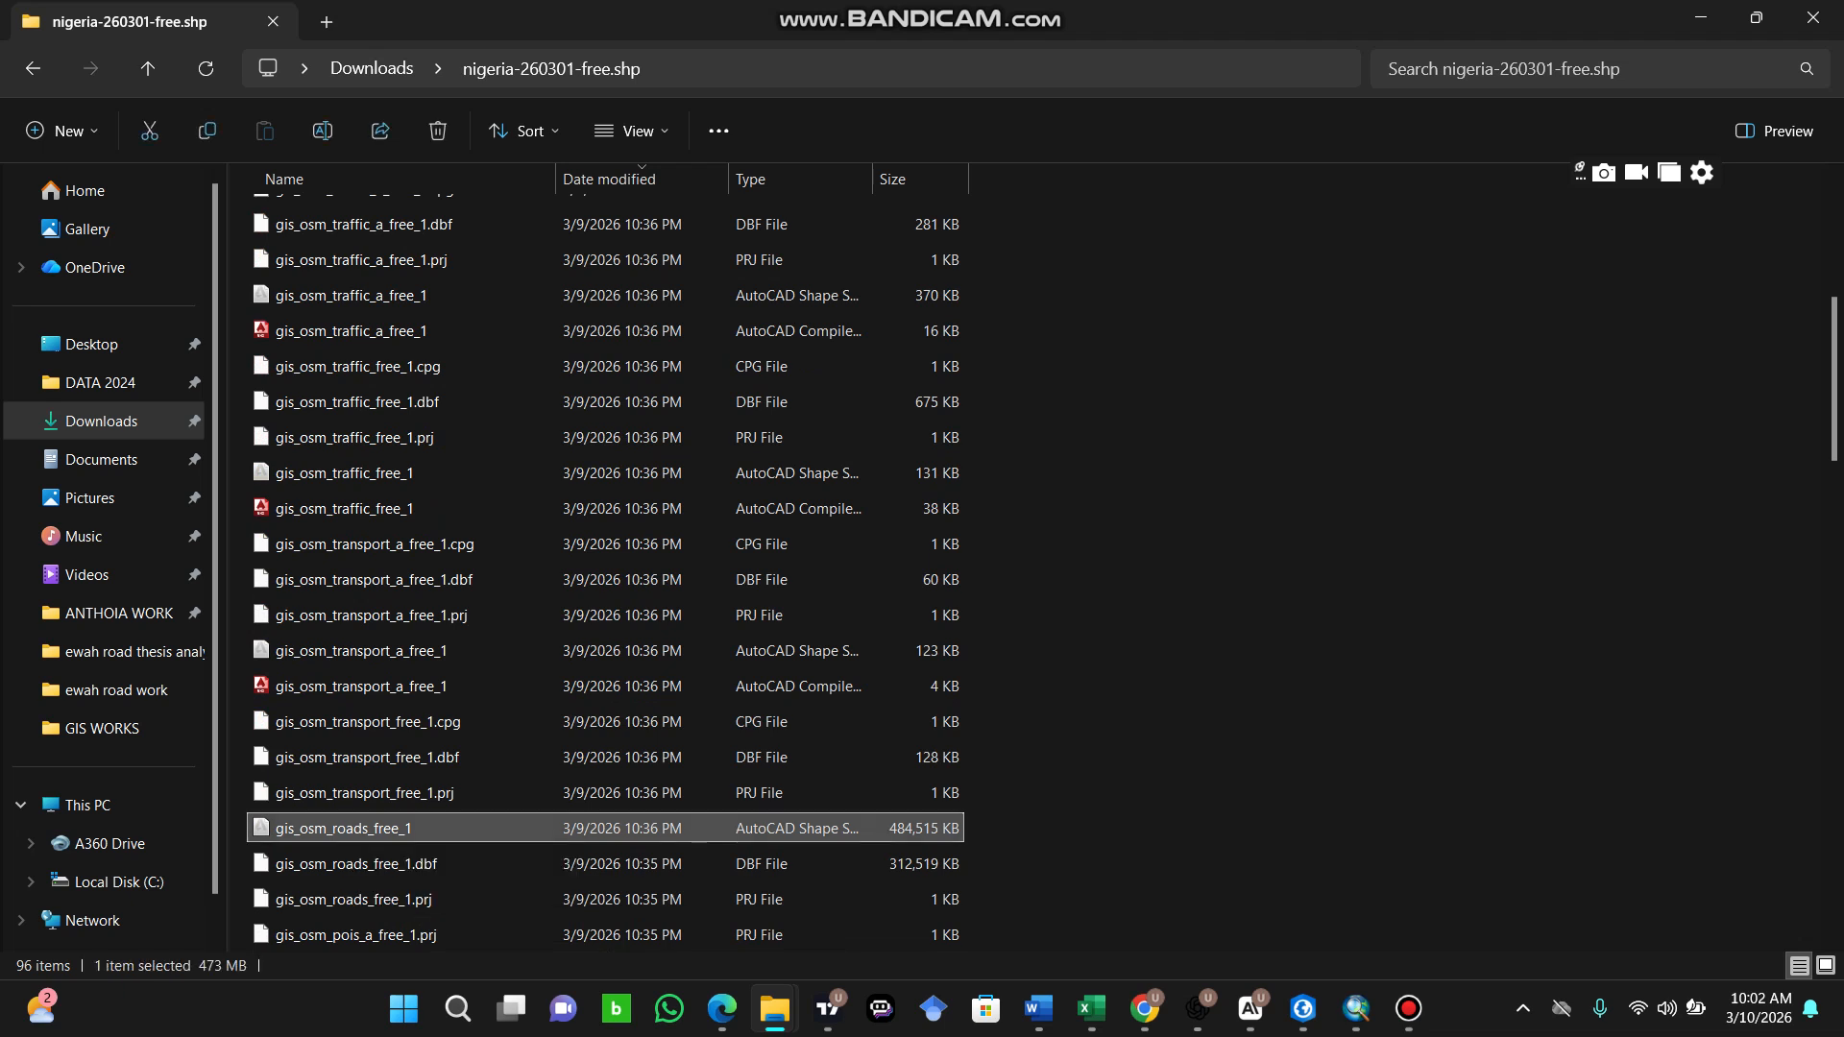
{"action": "left_click_drag", "start_coordinate": [346, 830], "coordinate": [1356, 999]}
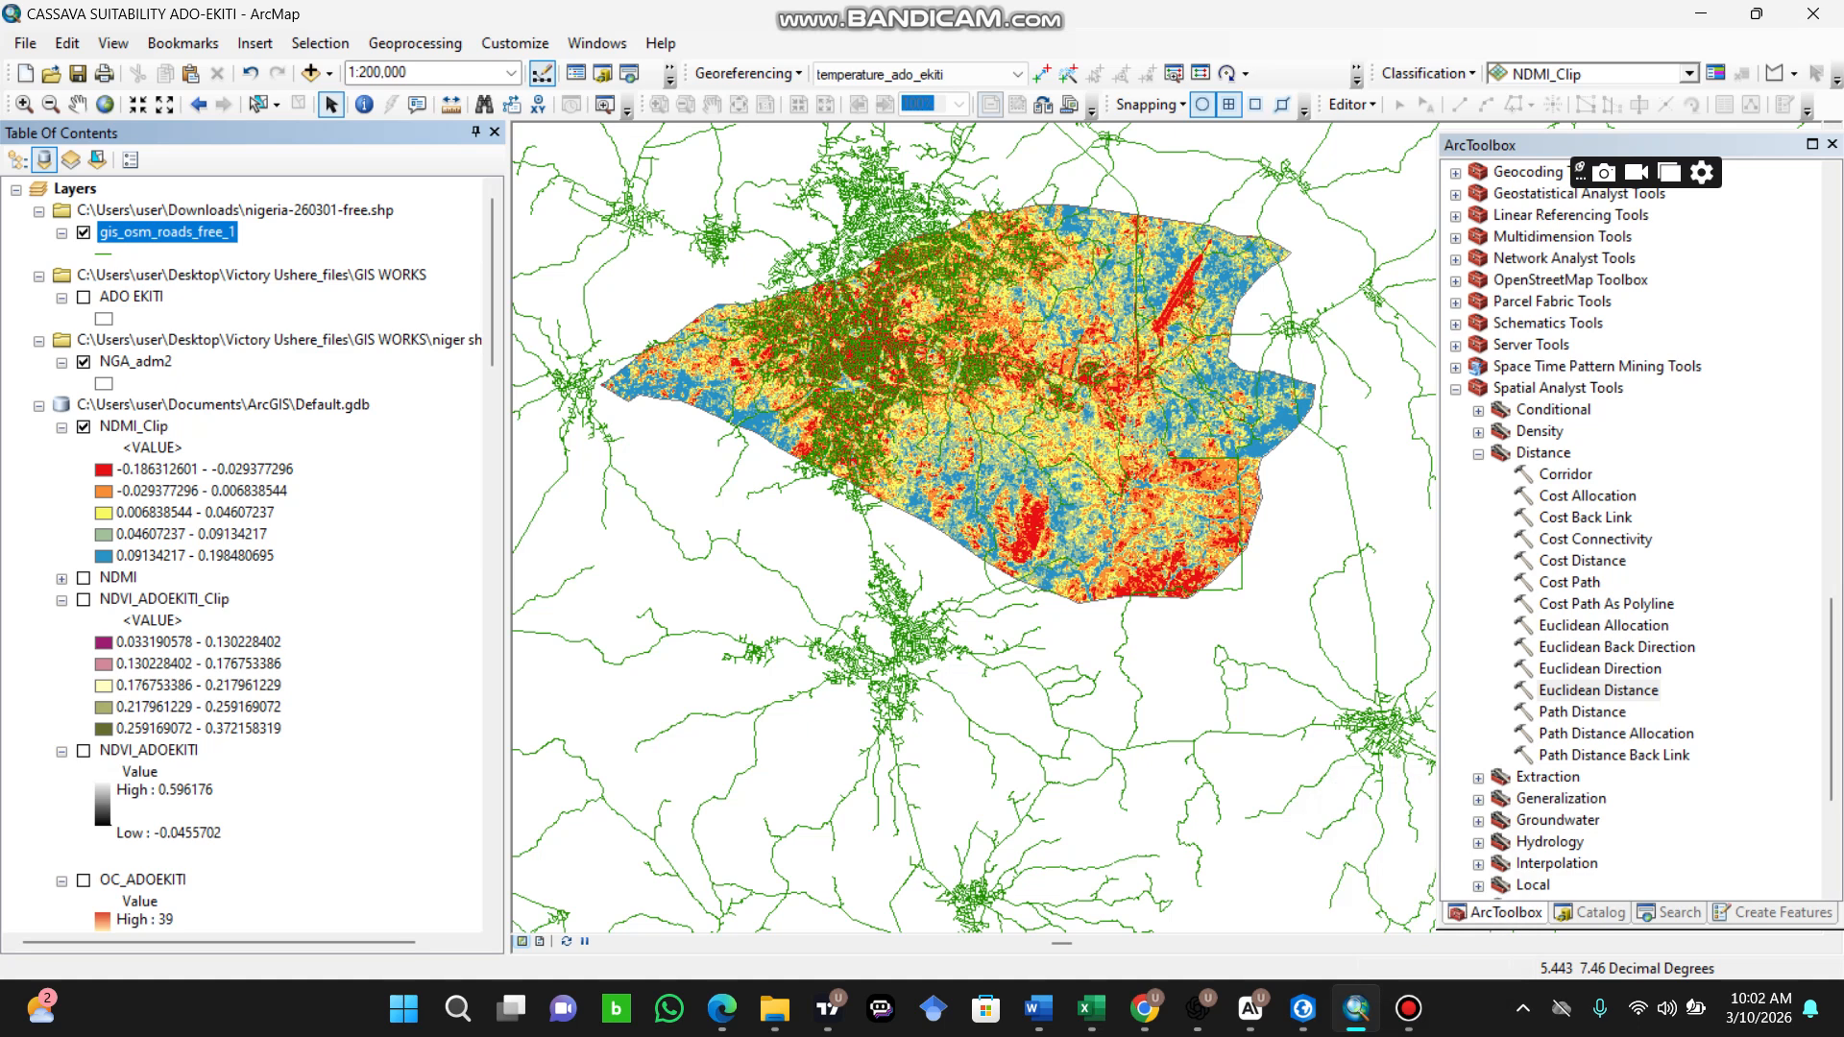
Step: Open the Clip tool from the Extract toolset of the Analysis Tools
{"action": "scroll", "coordinate": [1633, 528], "scroll_direction": "up", "scroll_amount": 20}
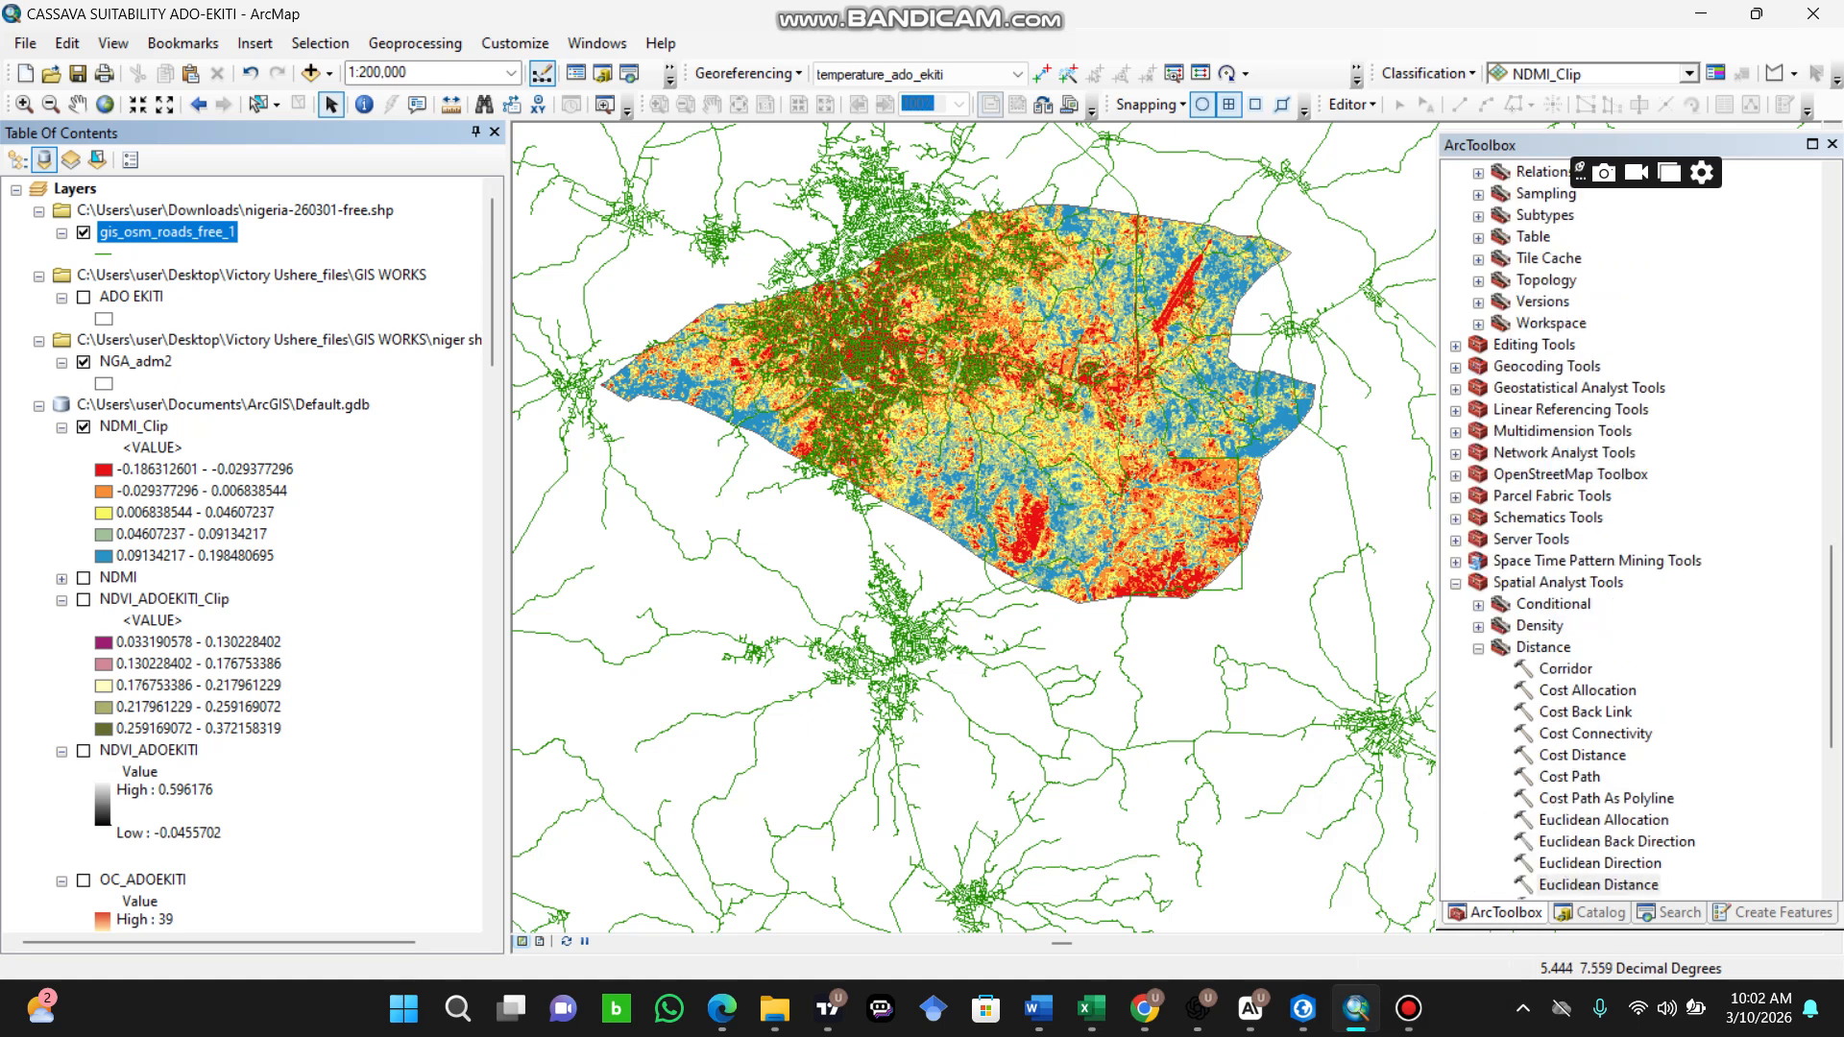
{"action": "scroll", "coordinate": [1633, 529], "scroll_direction": "up", "scroll_amount": 3}
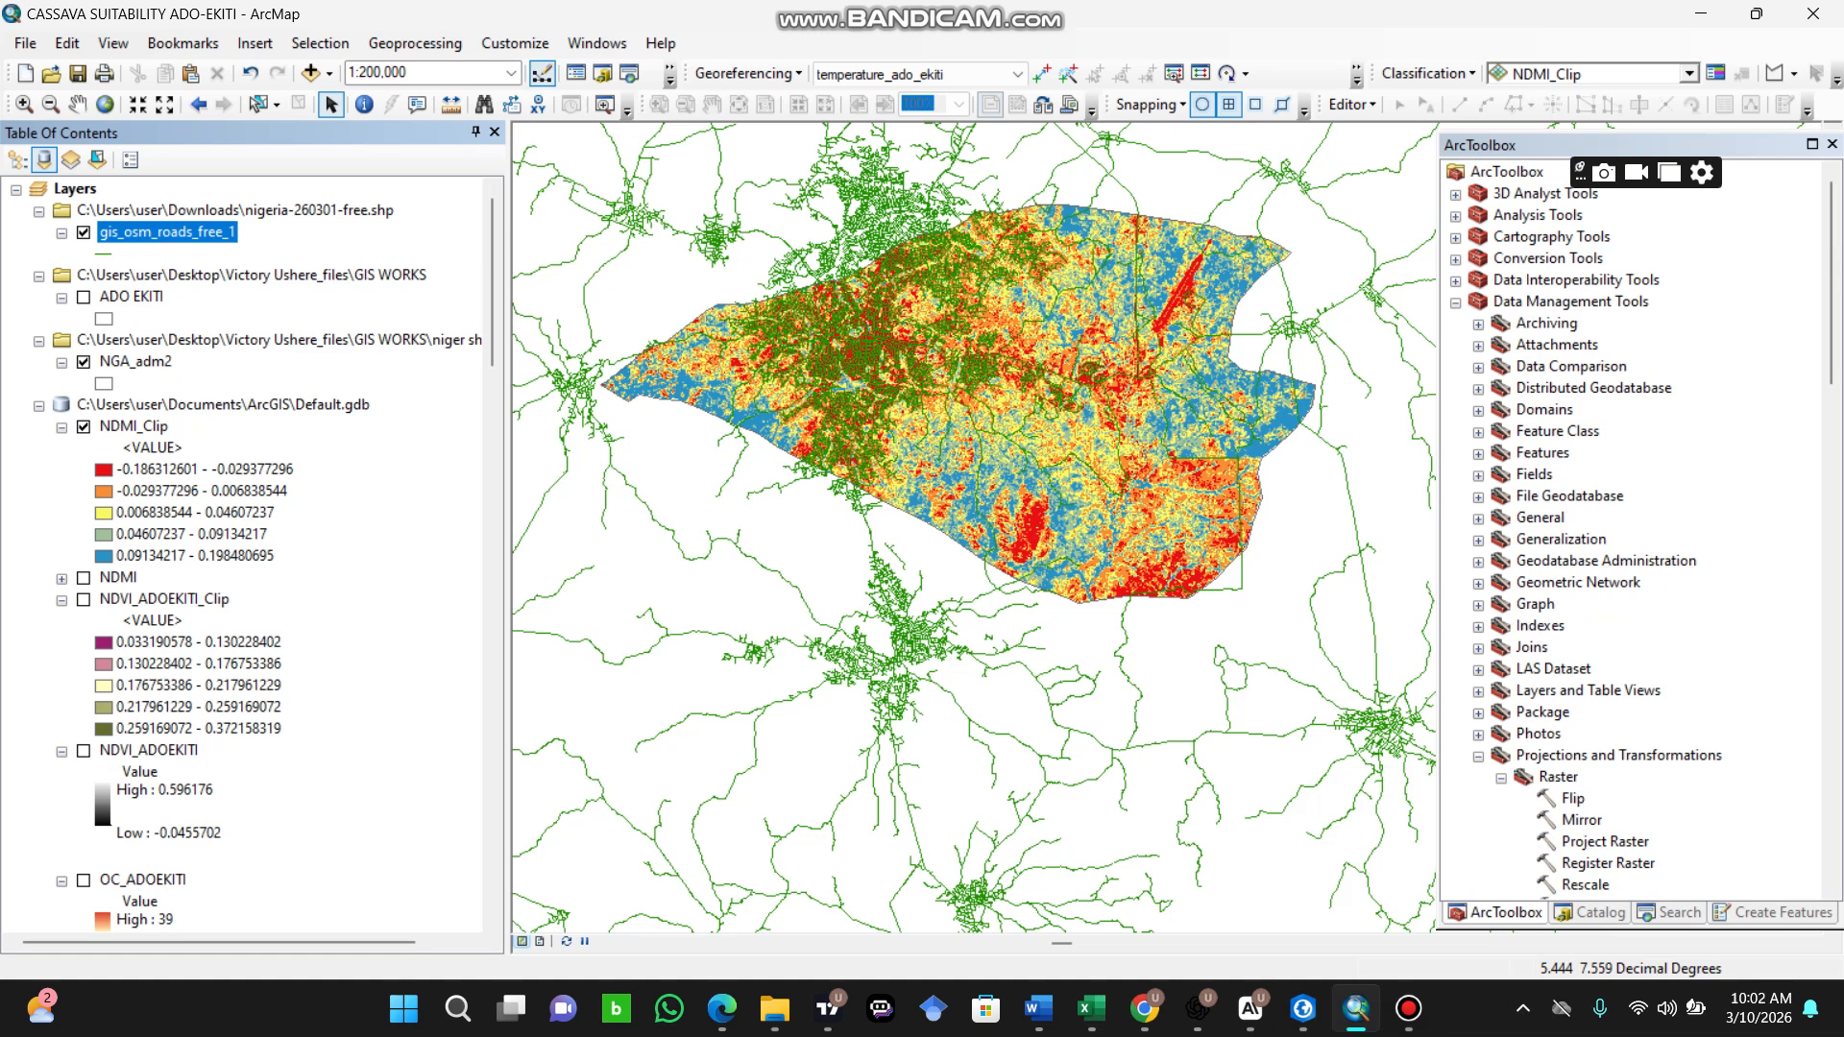
{"action": "scroll", "coordinate": [1633, 528], "scroll_direction": "down", "scroll_amount": 3}
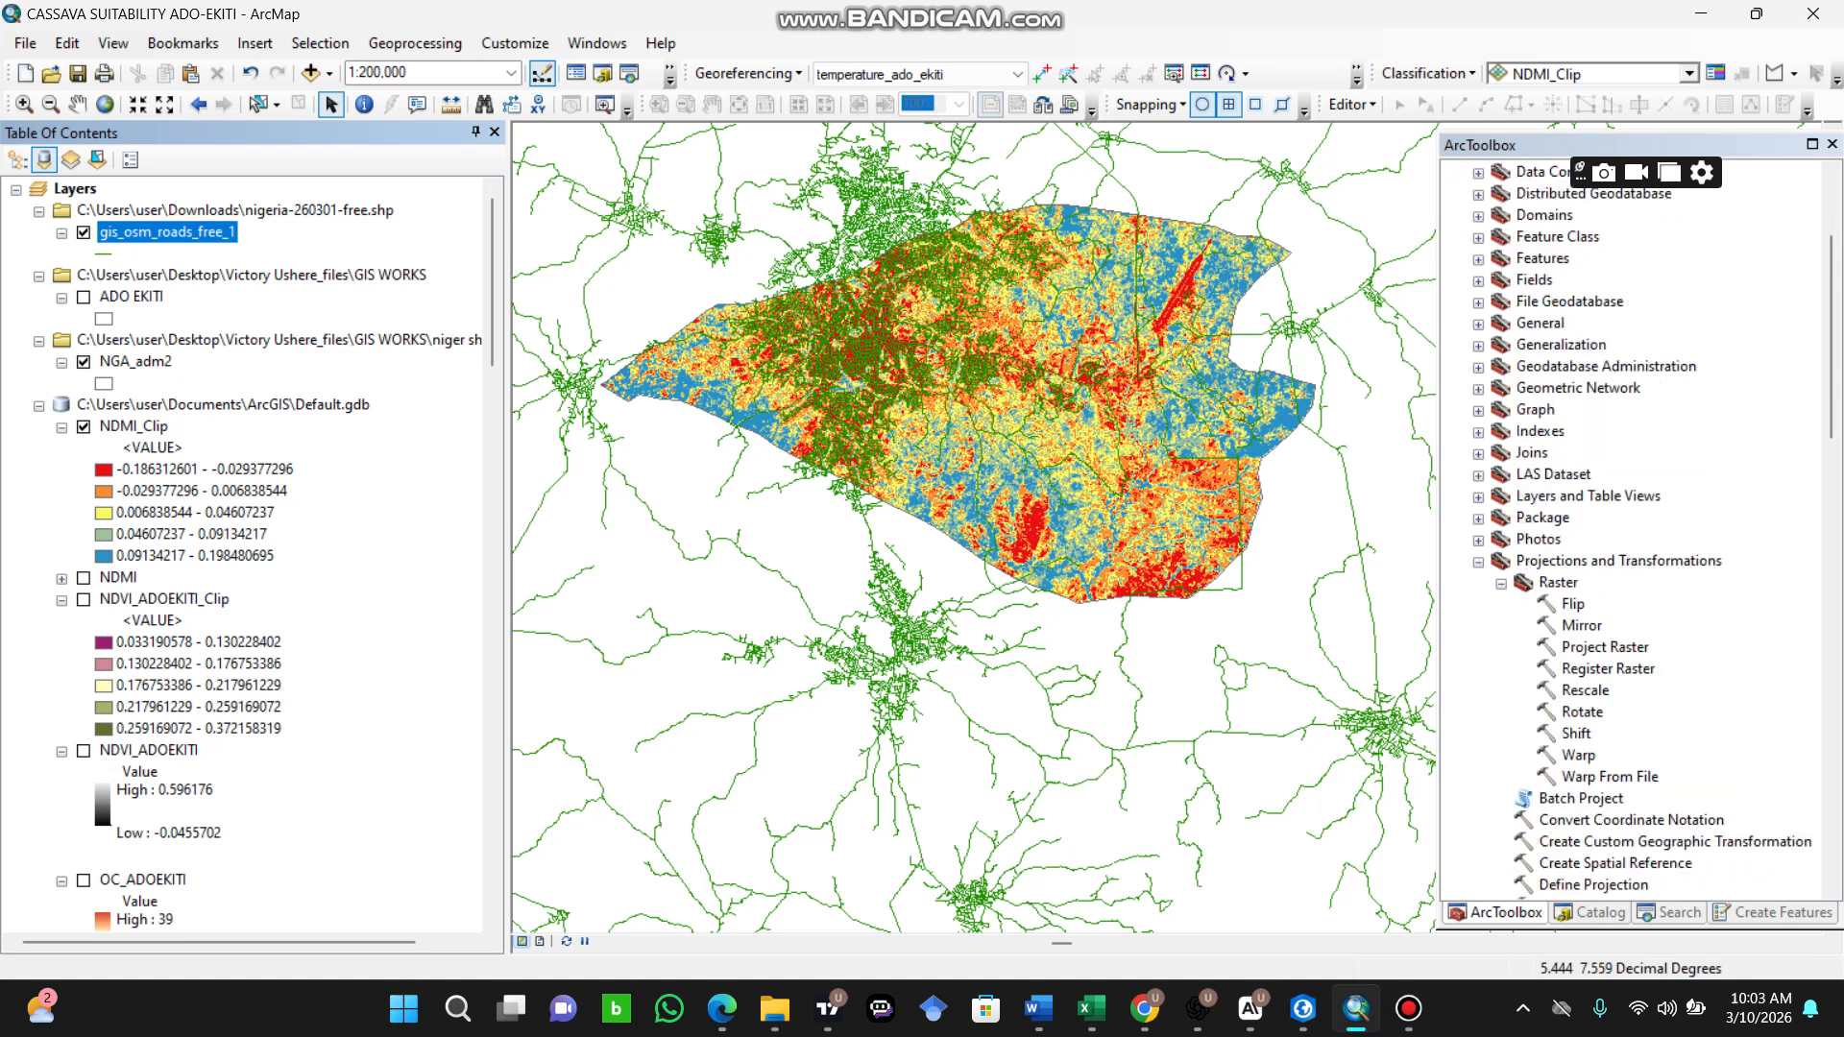
{"action": "scroll", "coordinate": [1633, 528], "scroll_direction": "down", "scroll_amount": 3}
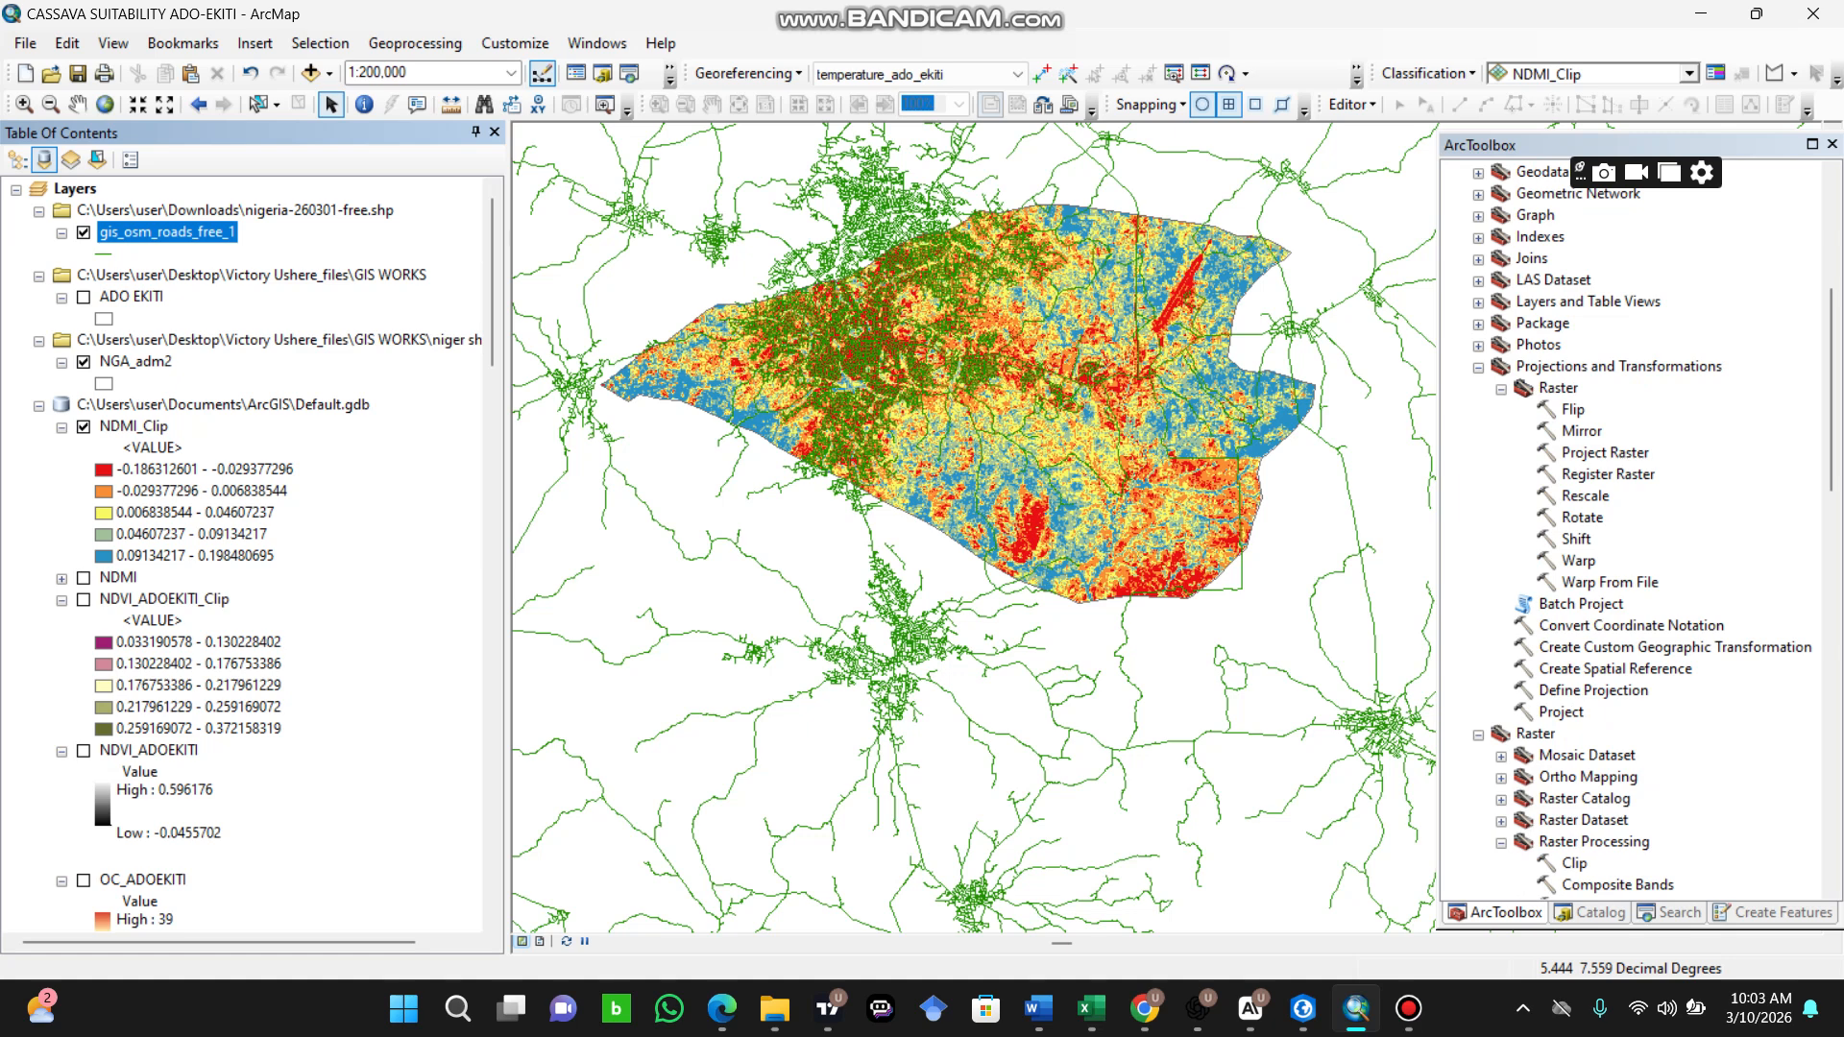
{"action": "scroll", "coordinate": [1633, 528], "scroll_direction": "up", "scroll_amount": 6}
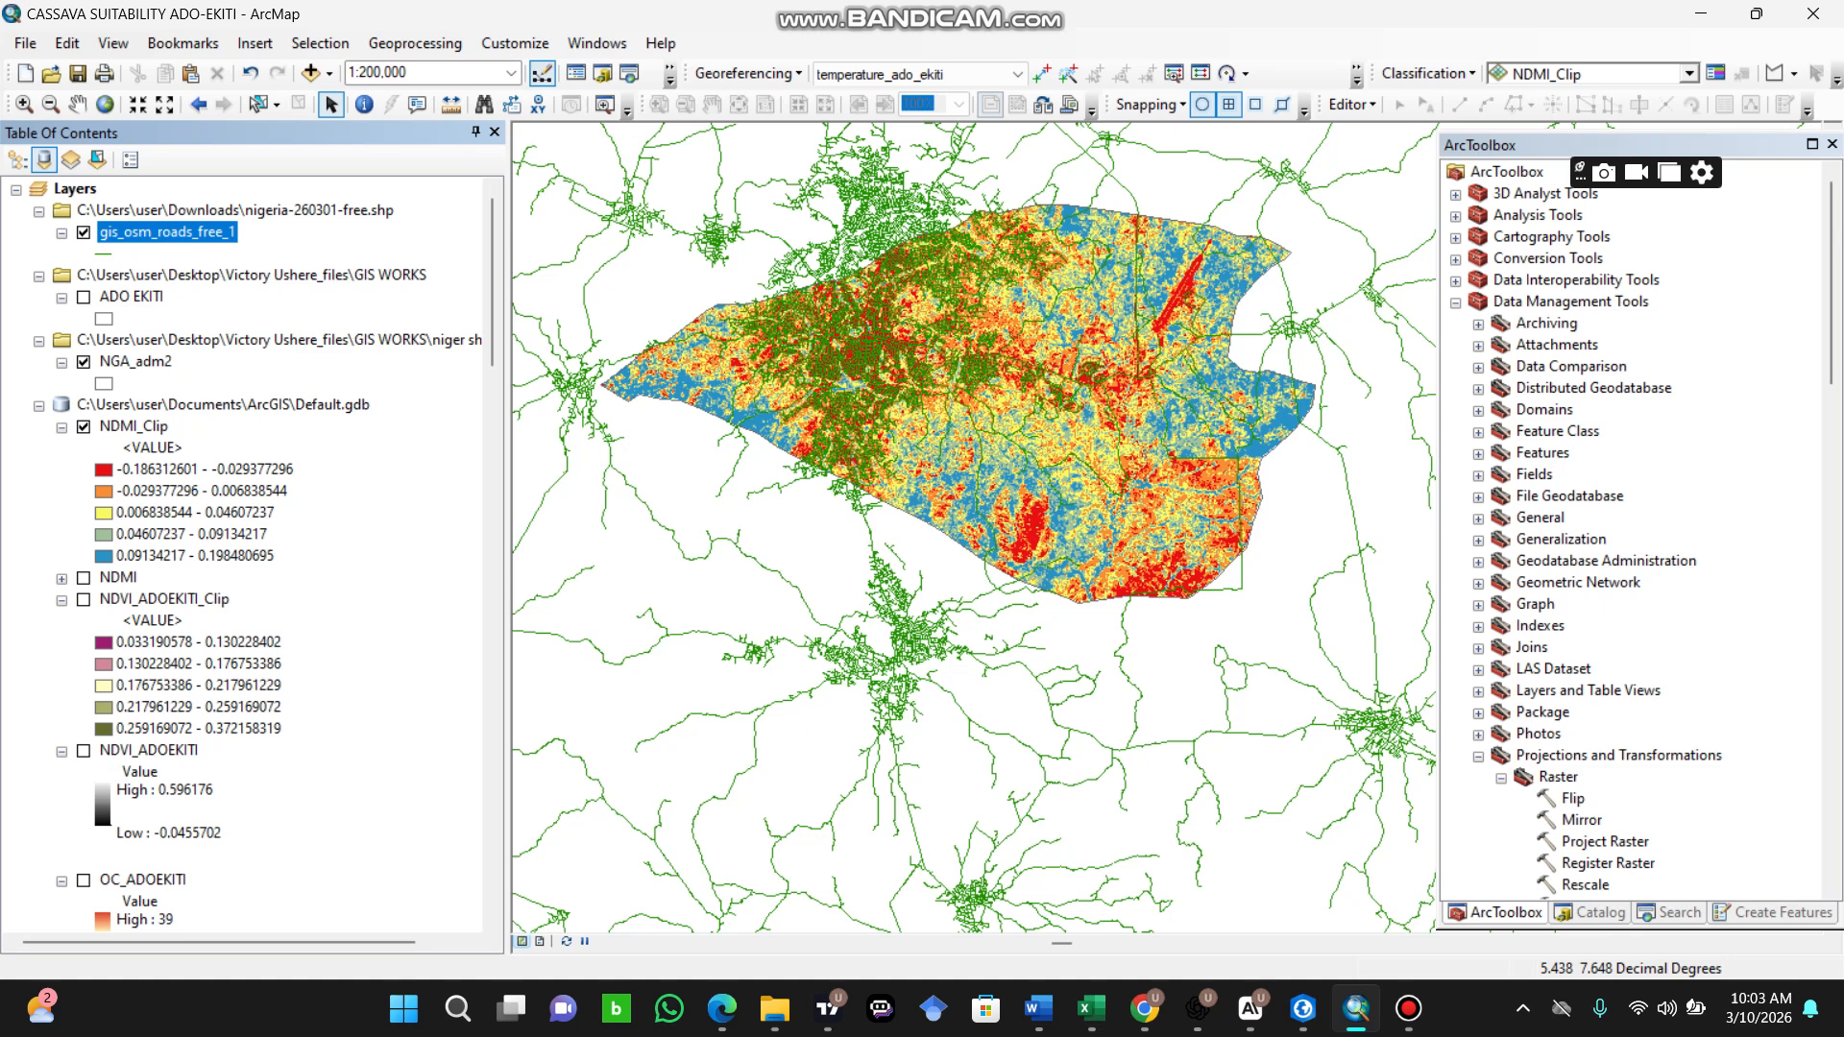
{"action": "left_click", "coordinate": [1456, 216]}
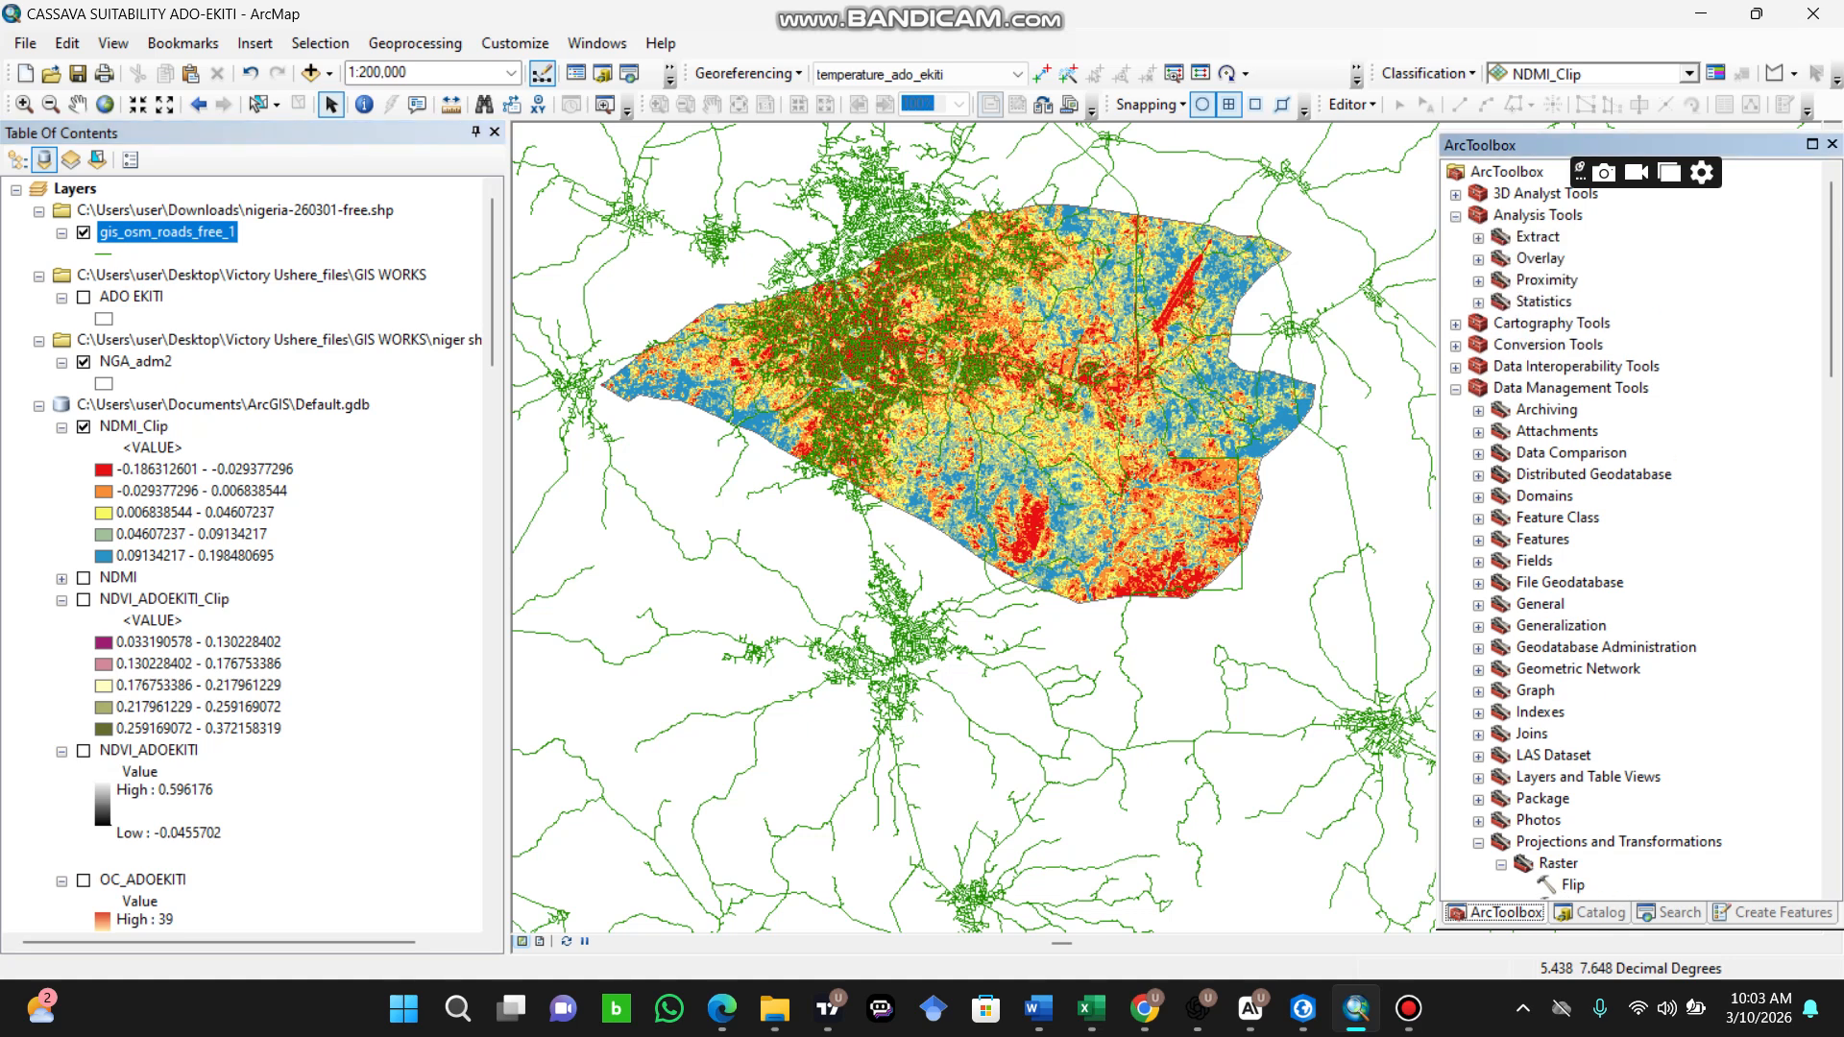
{"action": "left_click", "coordinate": [1479, 282]}
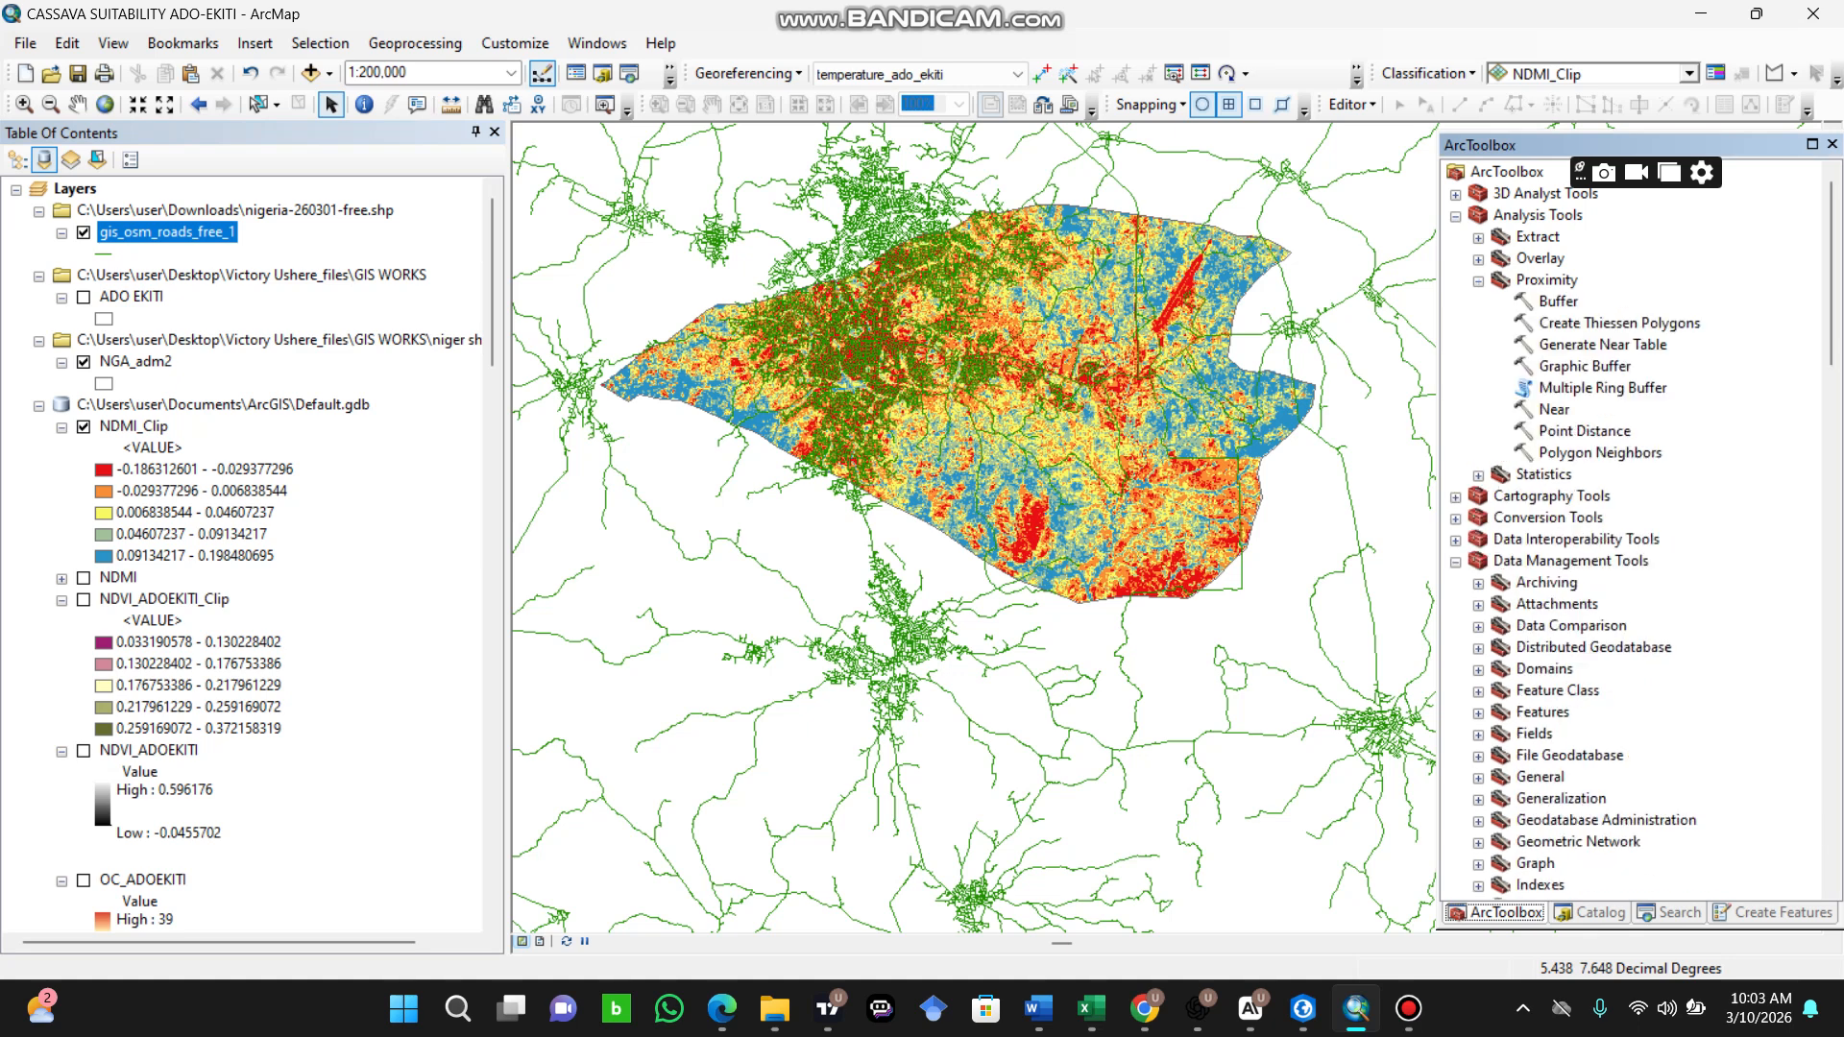
{"action": "left_click", "coordinate": [1479, 238]}
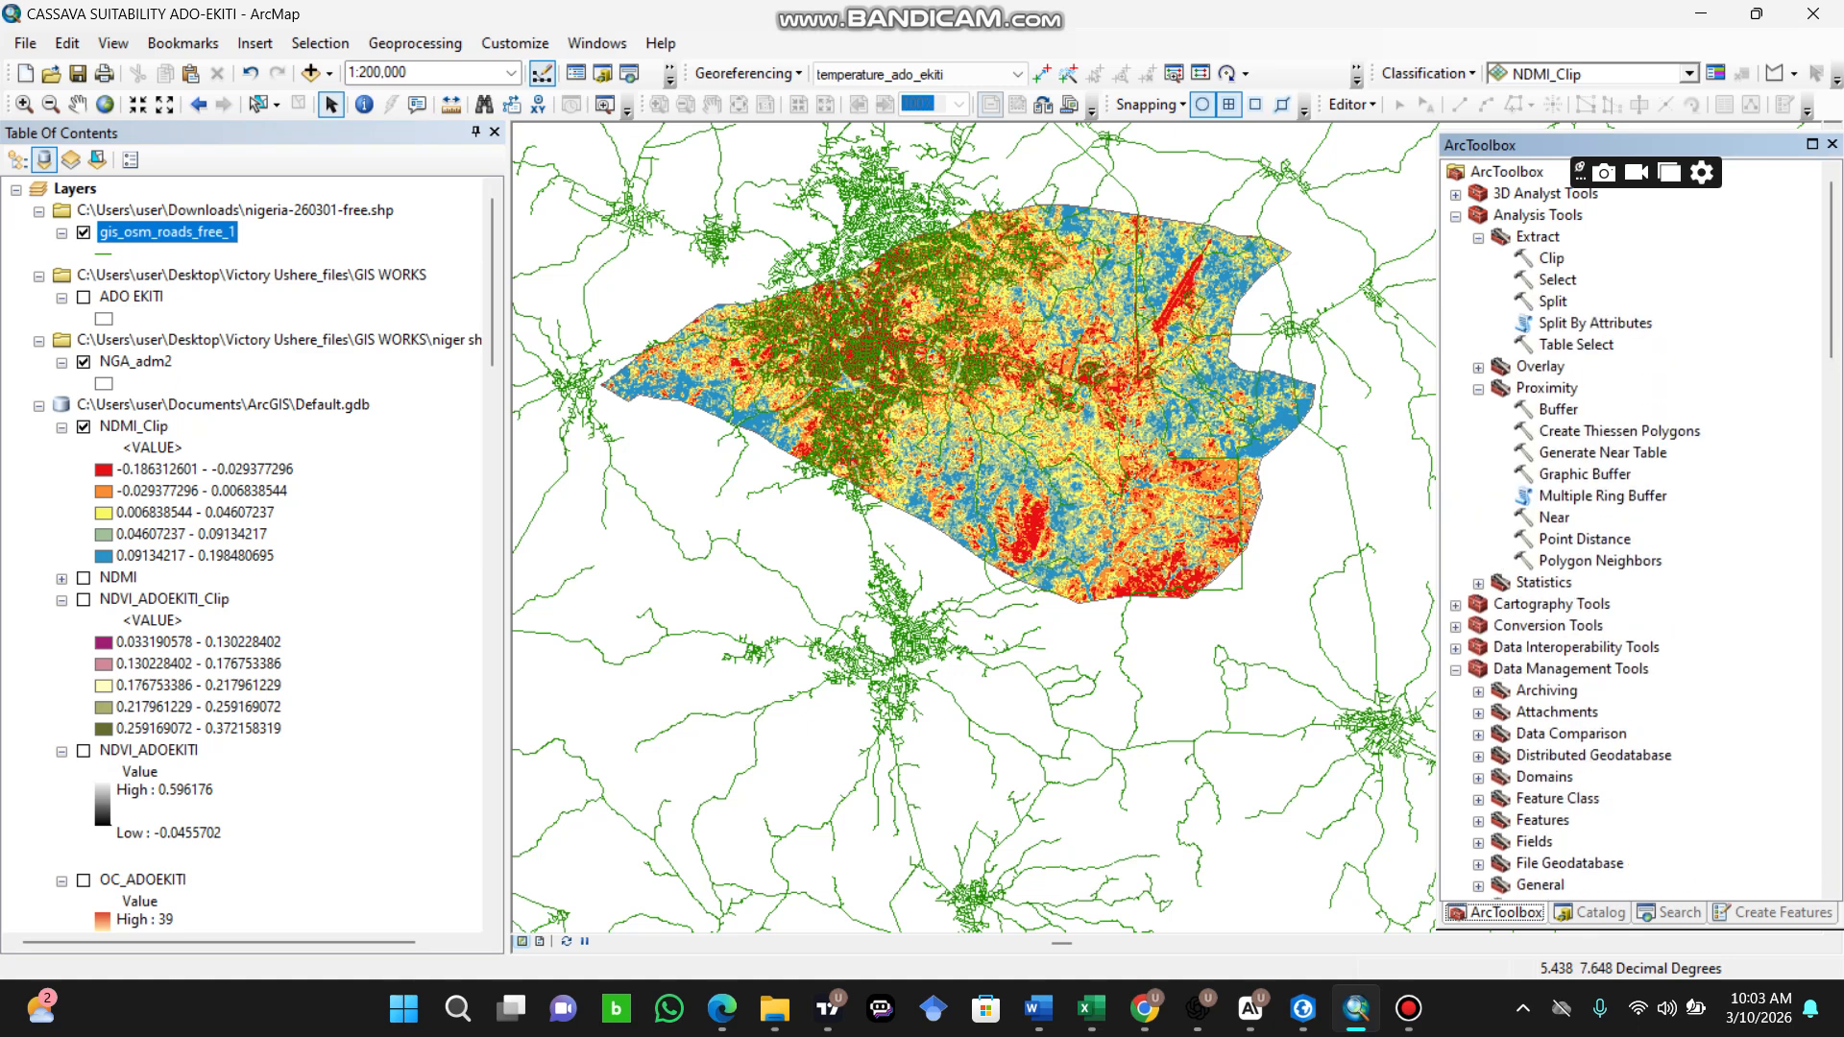
{"action": "double_click", "coordinate": [1551, 258]}
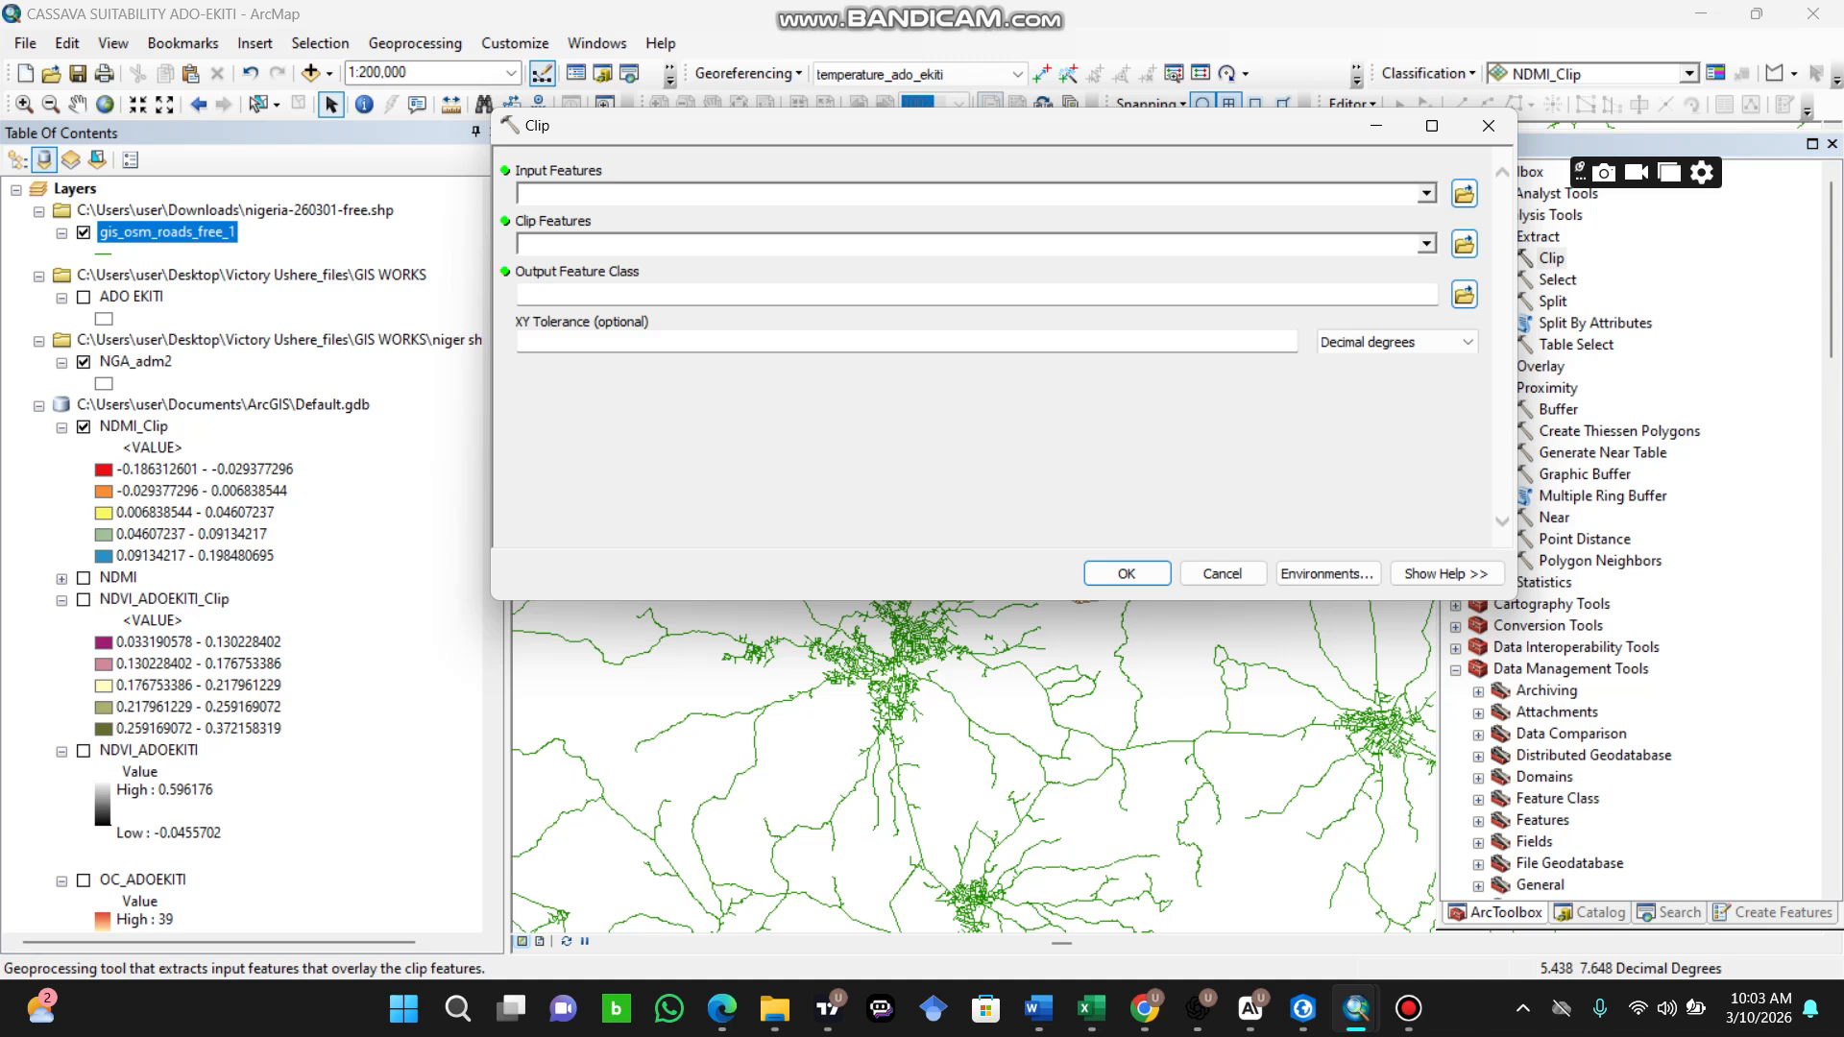
Step: Clip gis_osm_roads_free_1 to the NGA_adm2 boundary, keeping the default output feature class
{"action": "left_click", "coordinate": [1427, 194]}
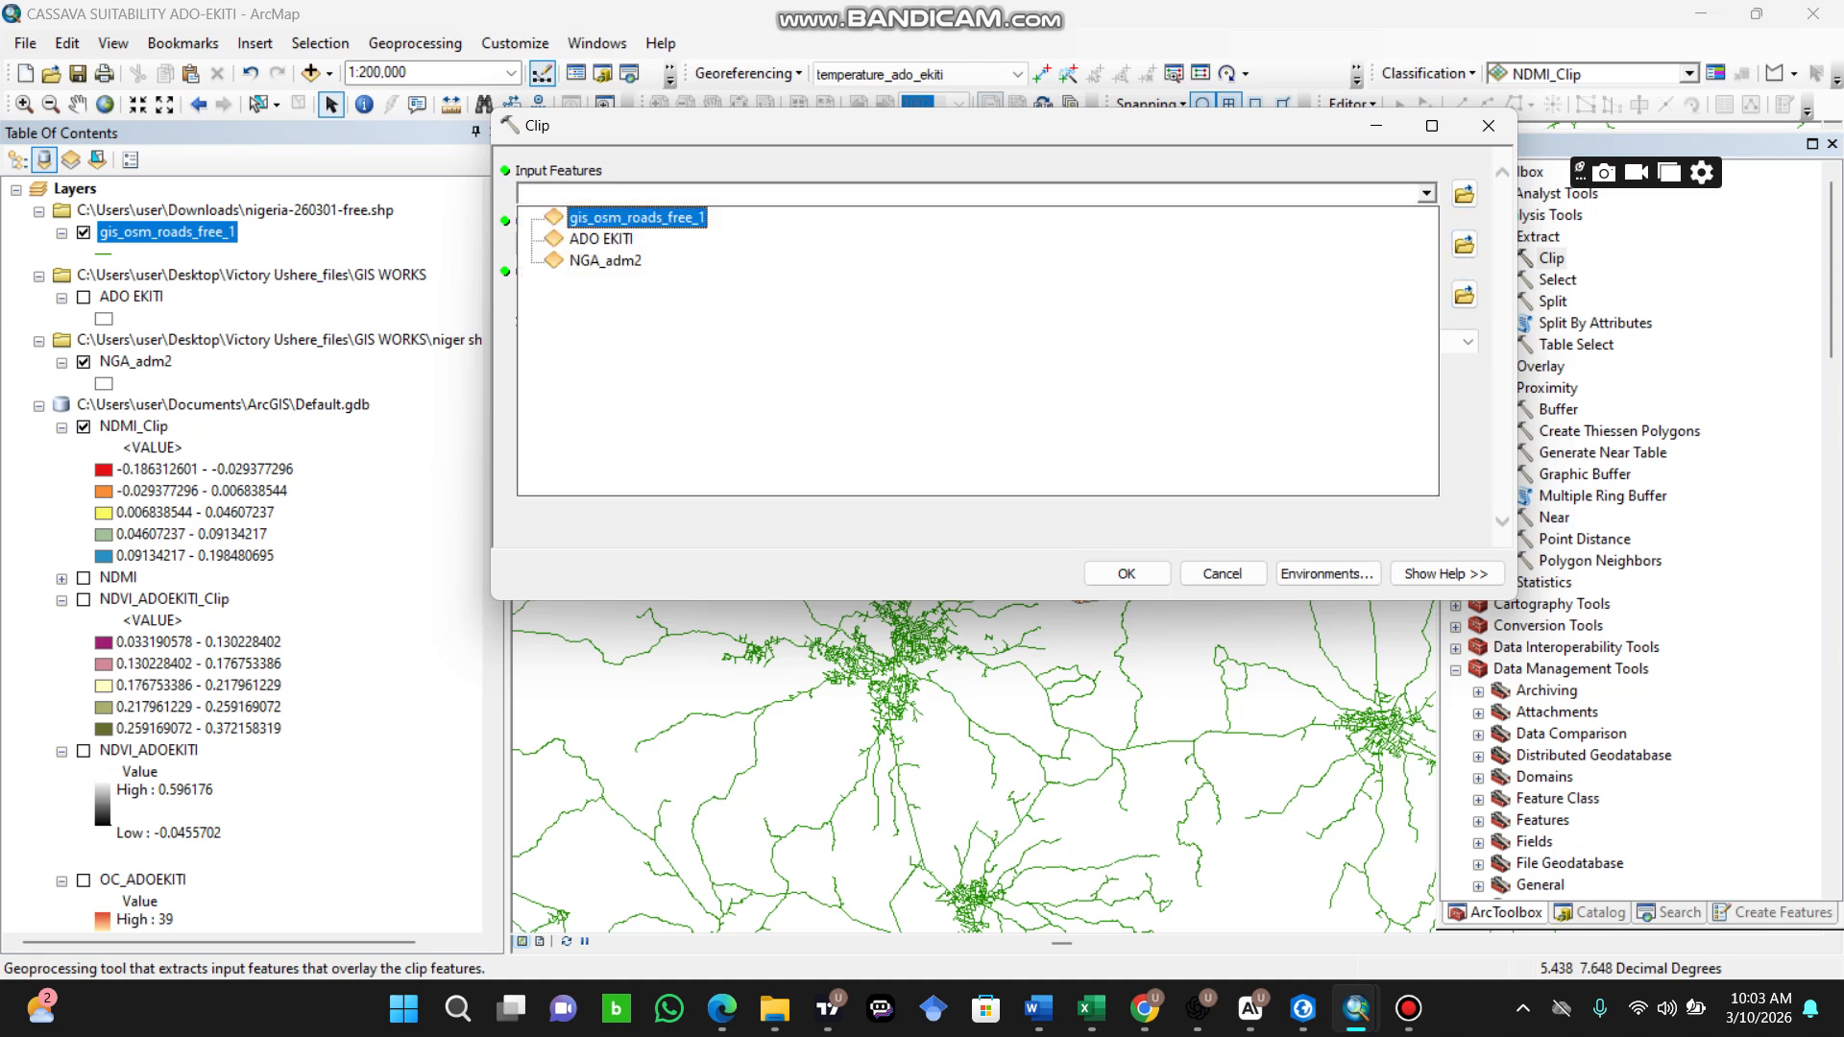
{"action": "left_click", "coordinate": [637, 218]}
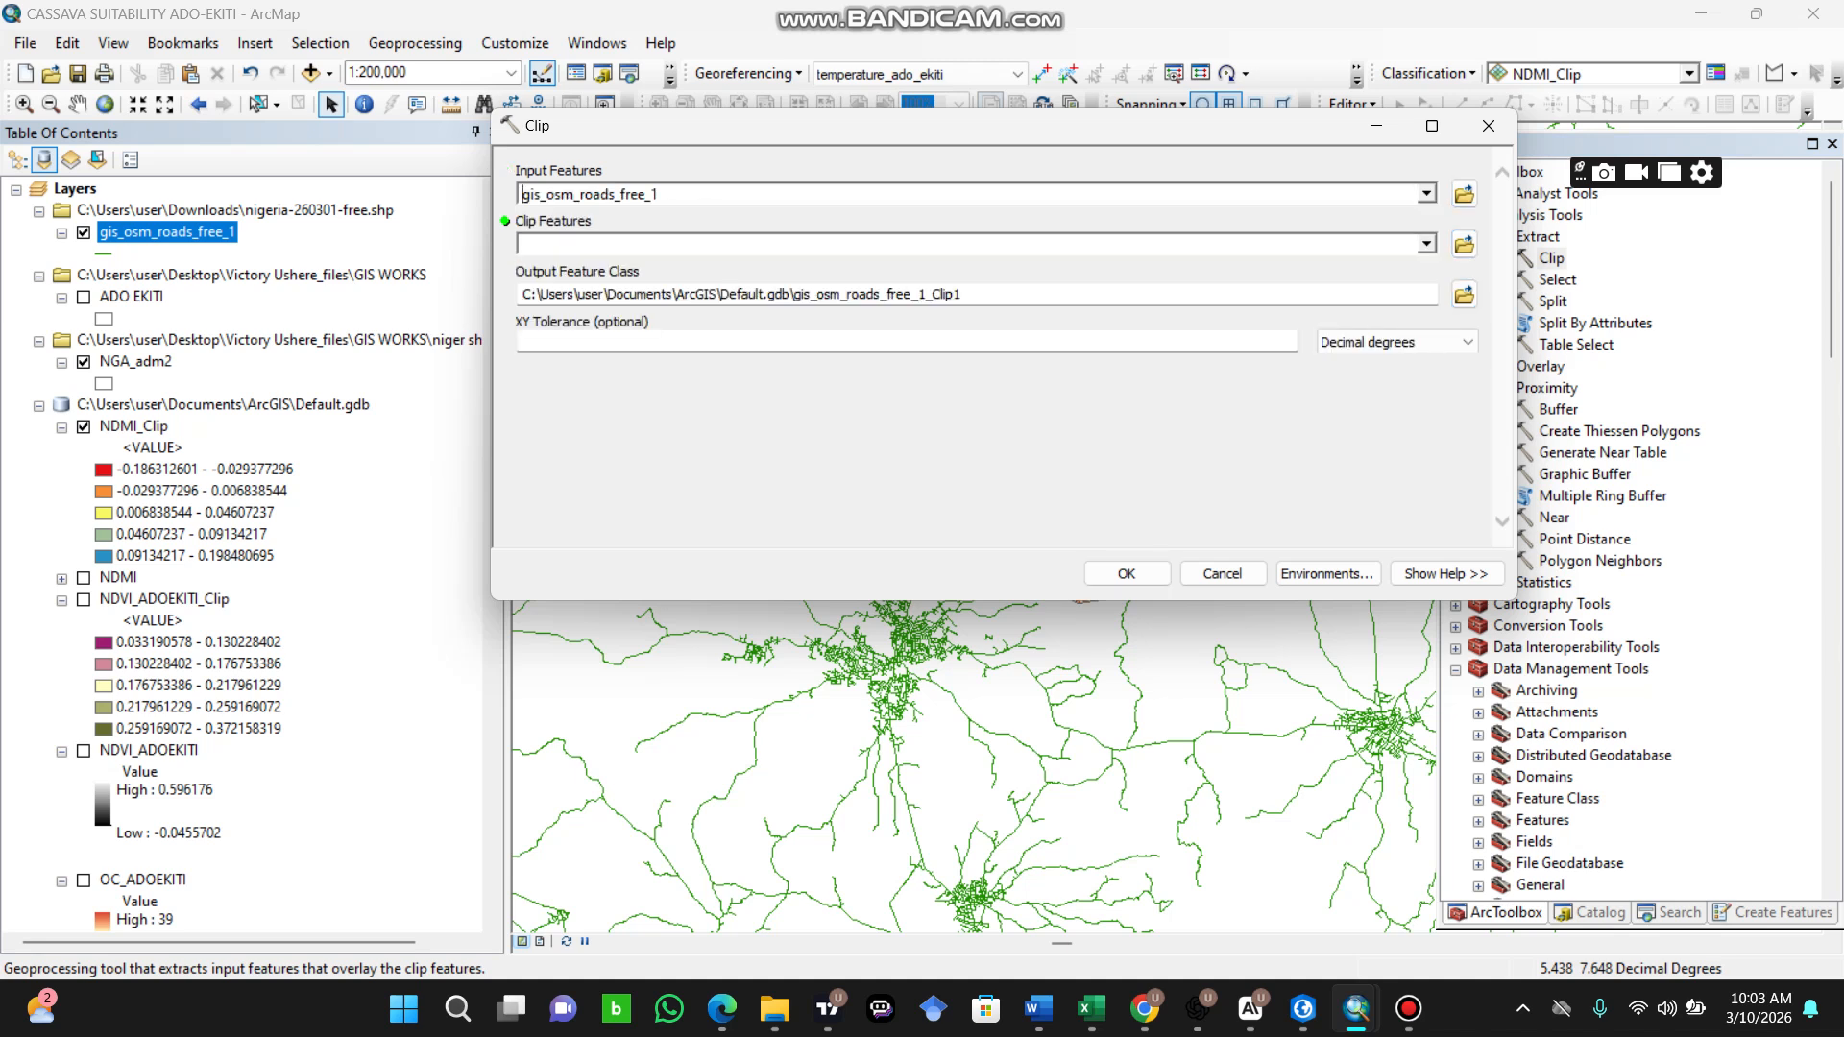
{"action": "left_click", "coordinate": [1427, 244]}
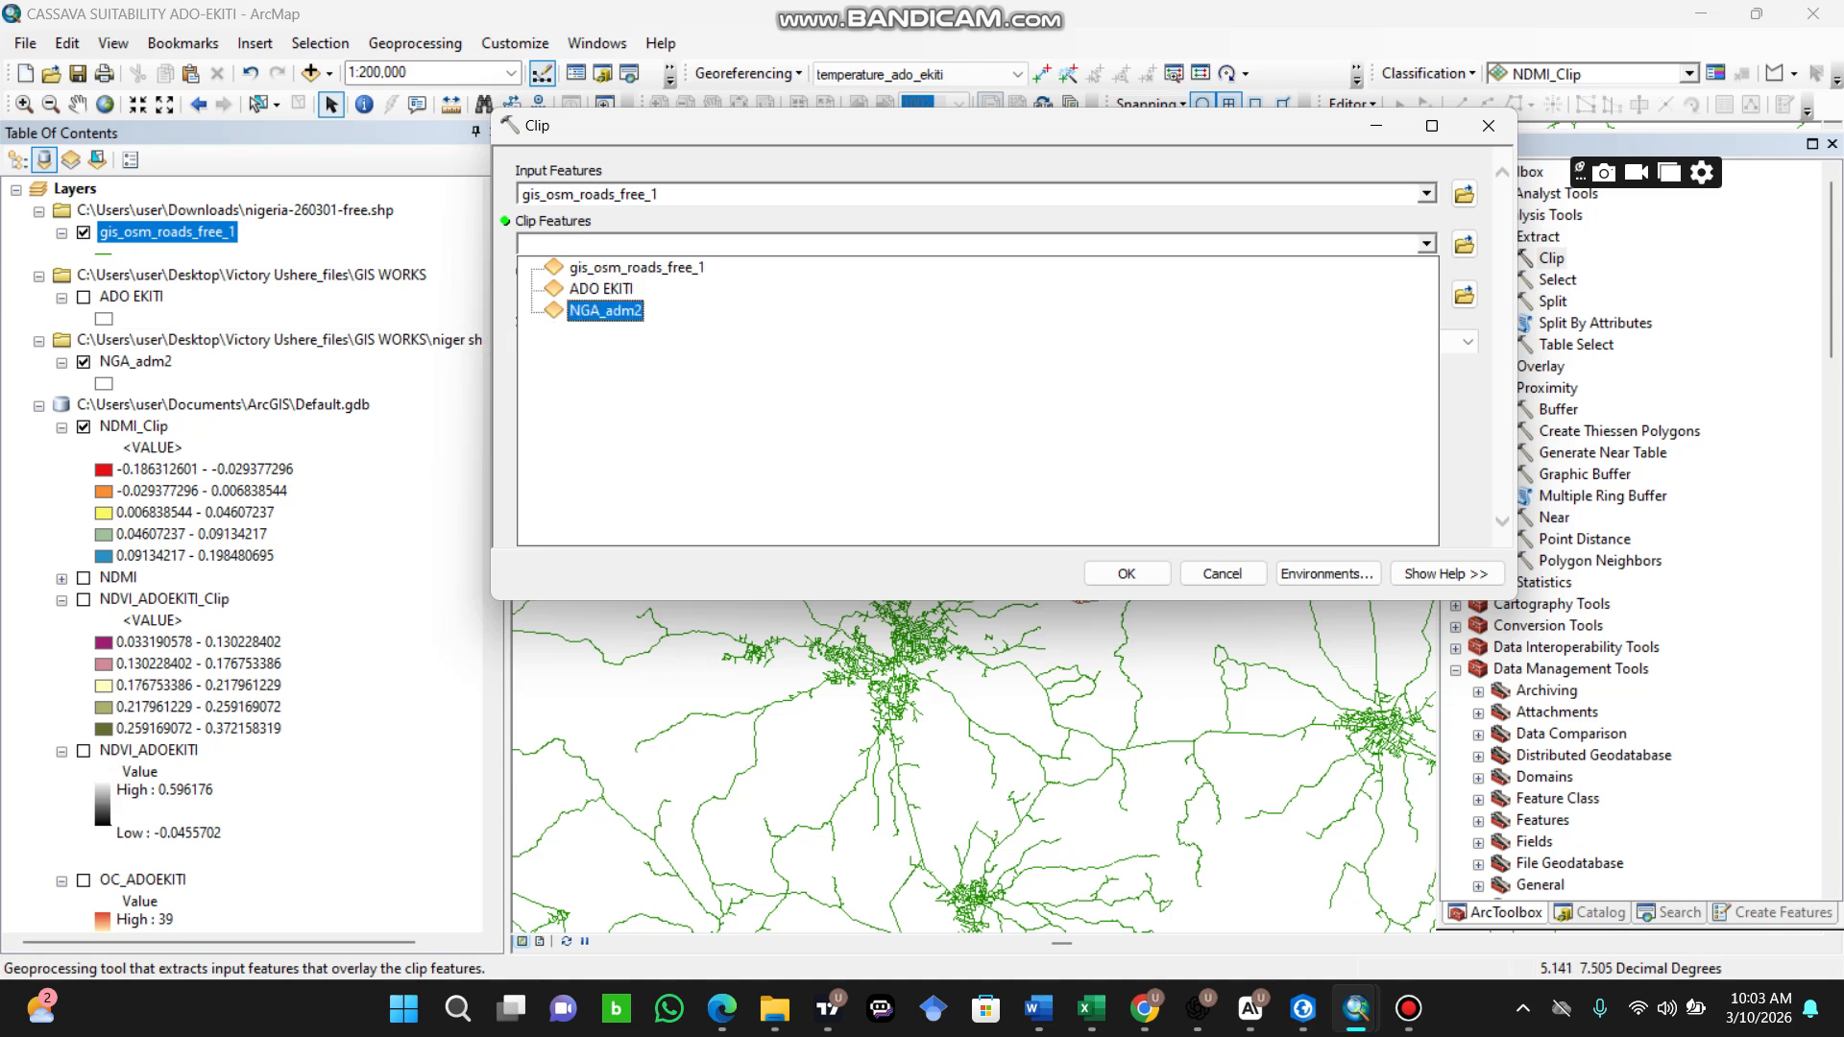
{"action": "left_click", "coordinate": [605, 311]}
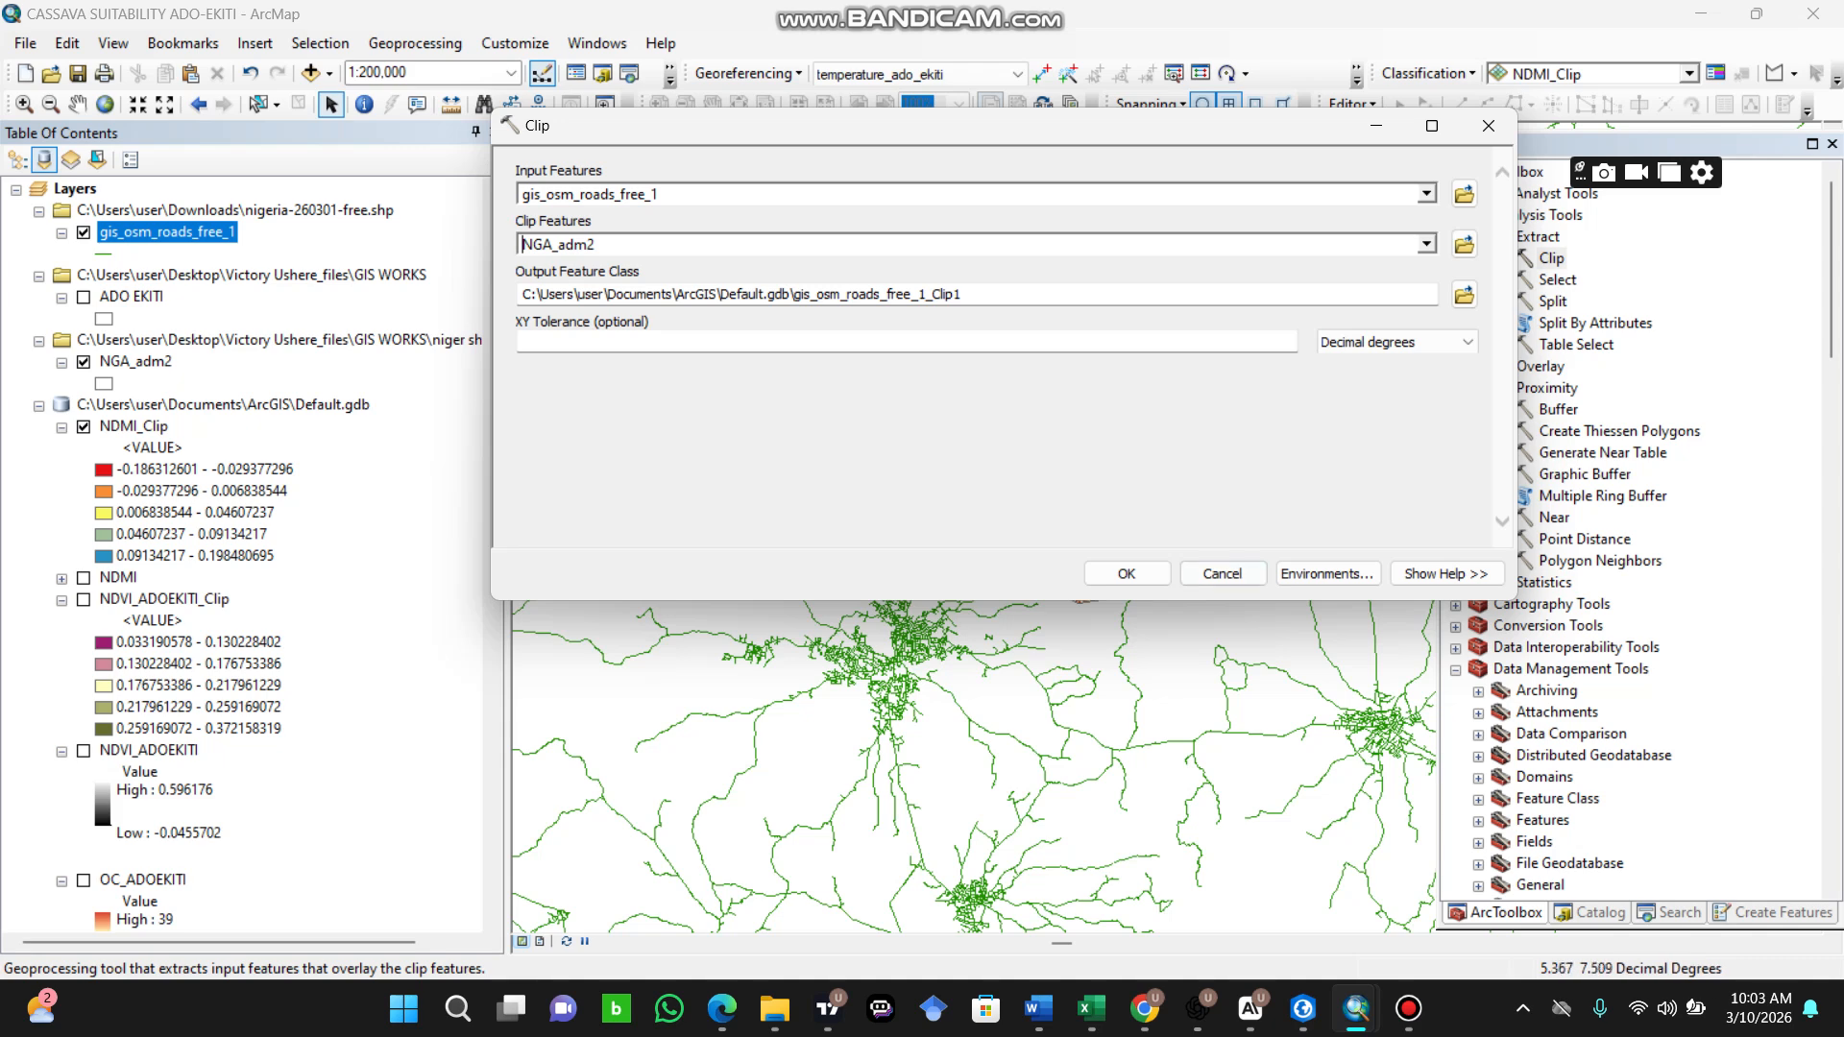
{"action": "left_click", "coordinate": [1127, 573]}
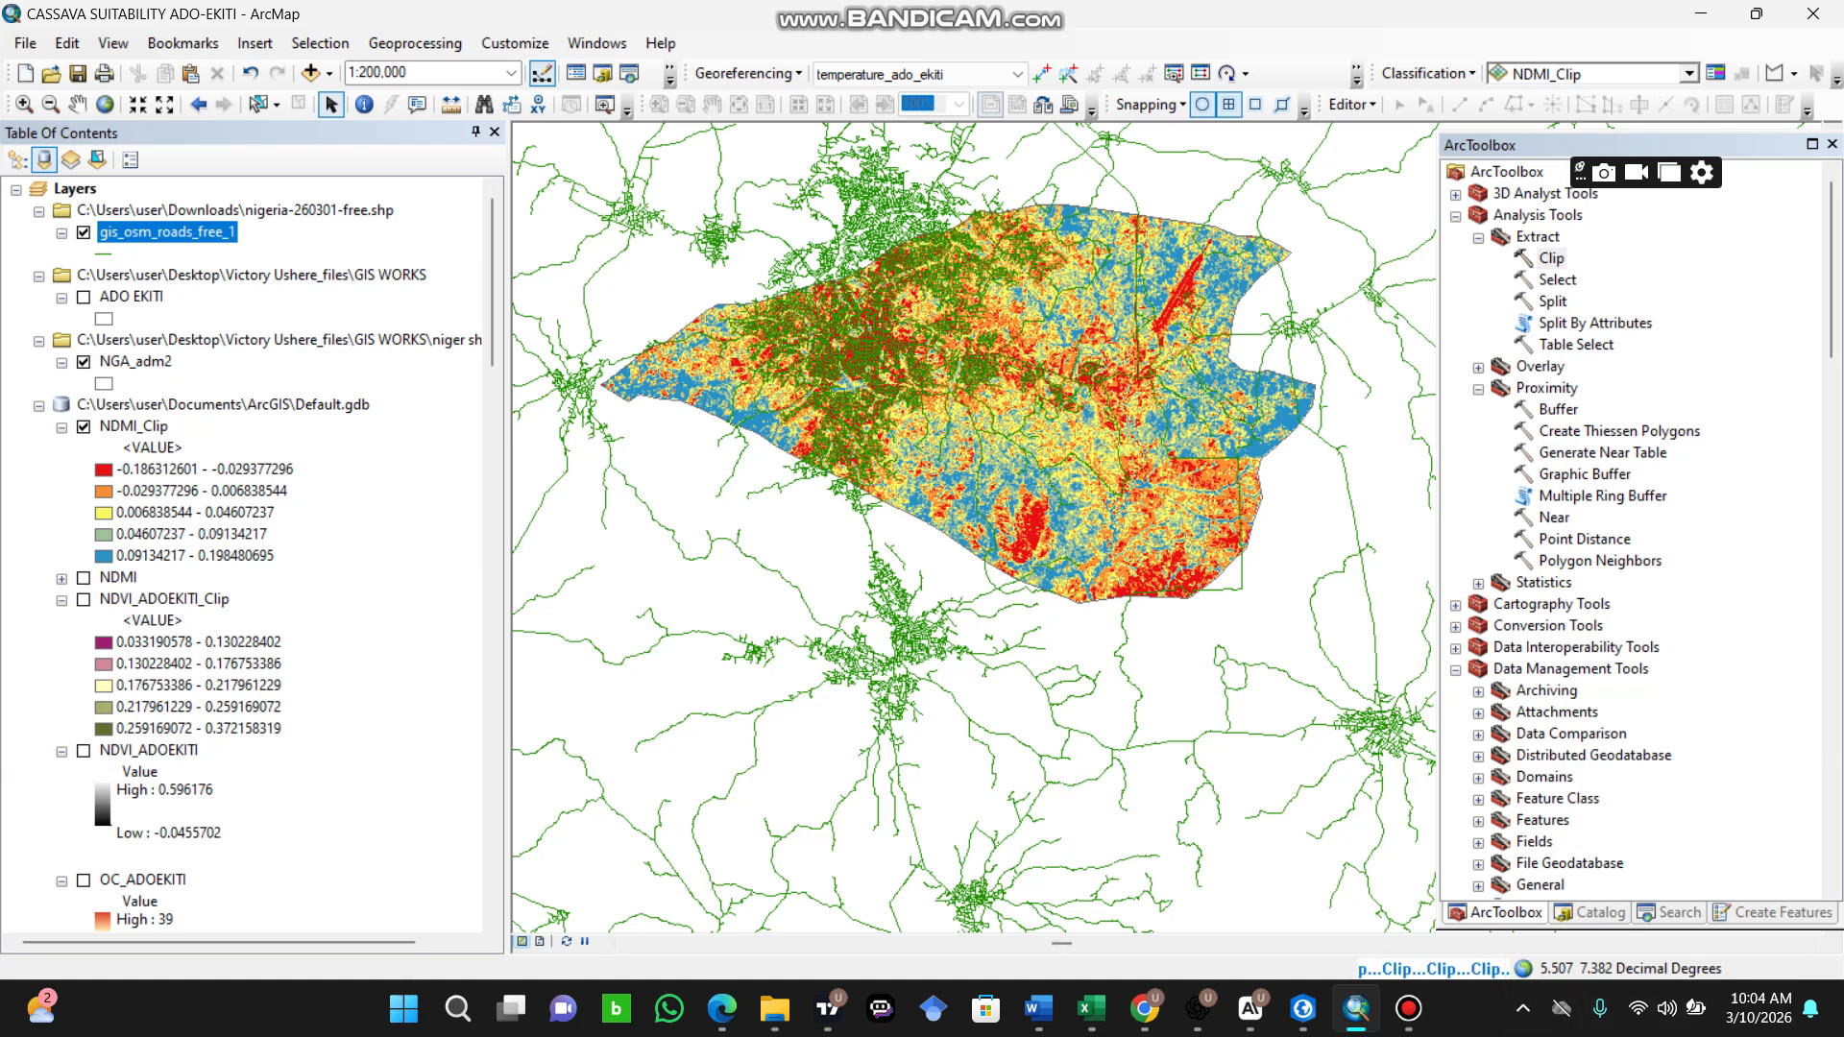
{"action": "mouse_move", "coordinate": [1408, 1009]}
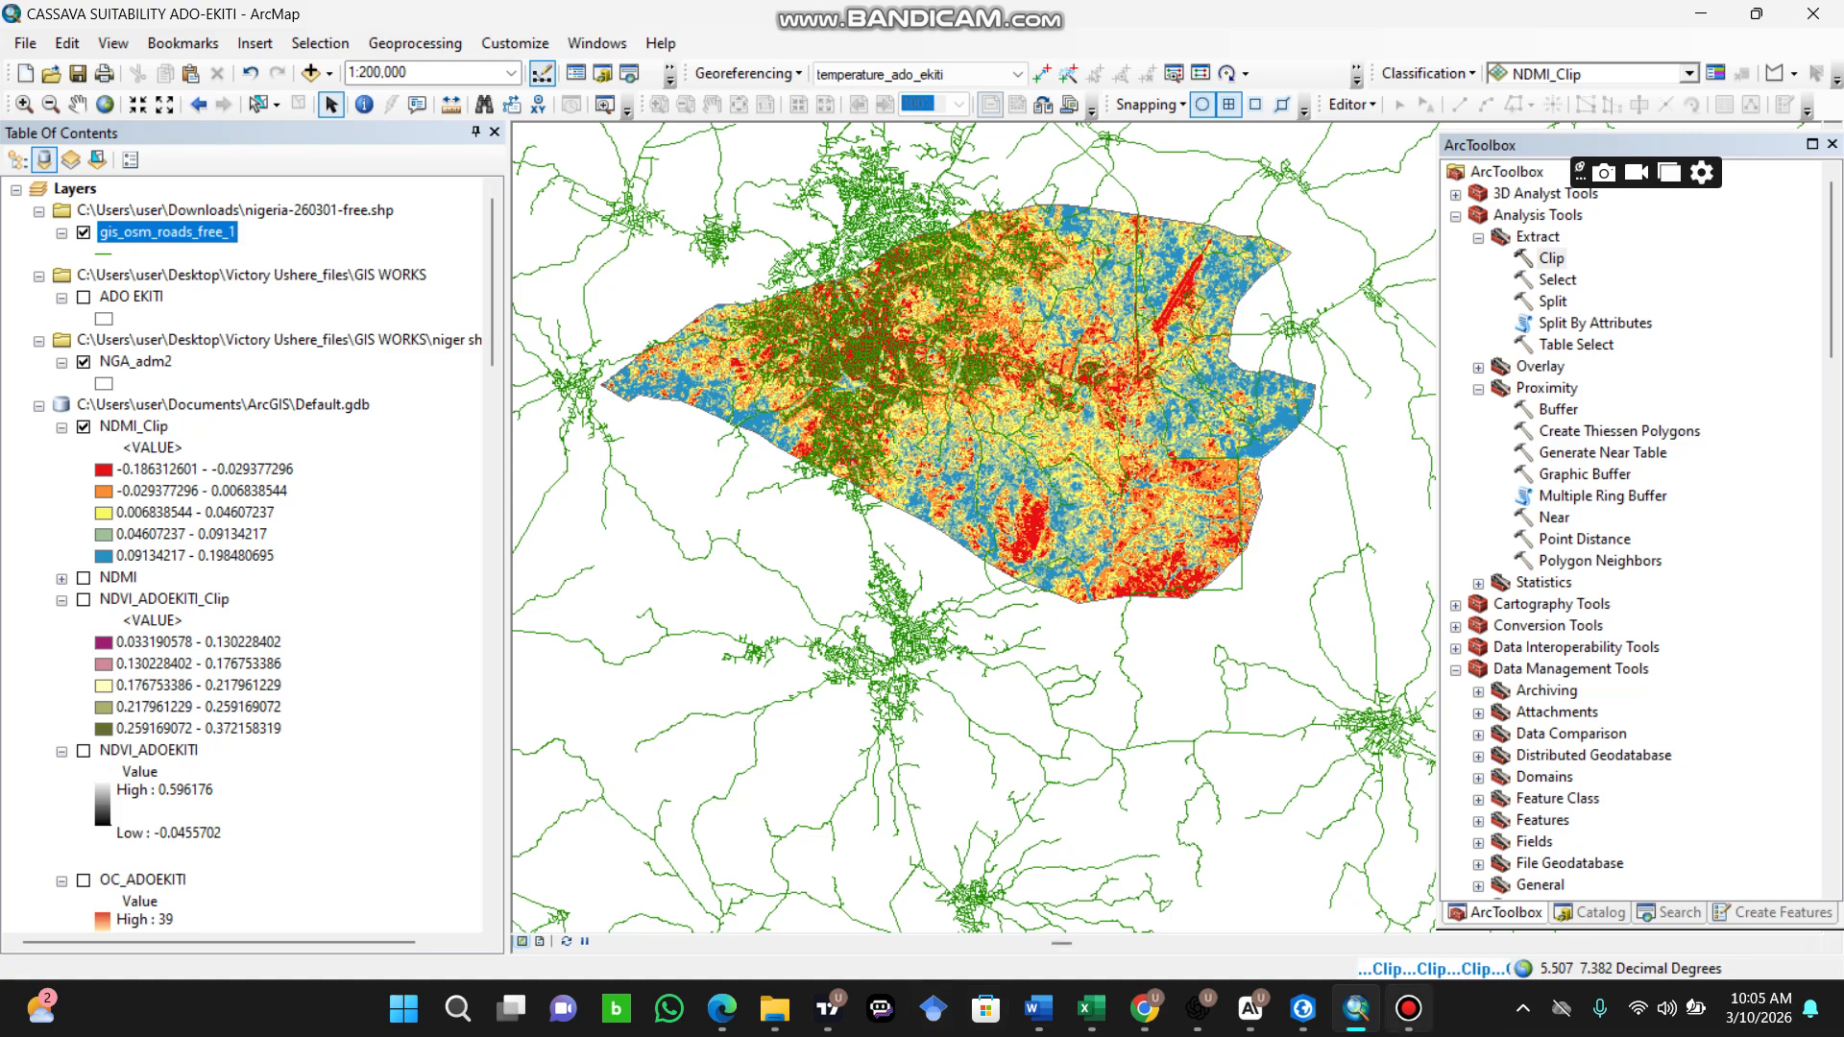
{"action": "left_click", "coordinate": [1407, 886]}
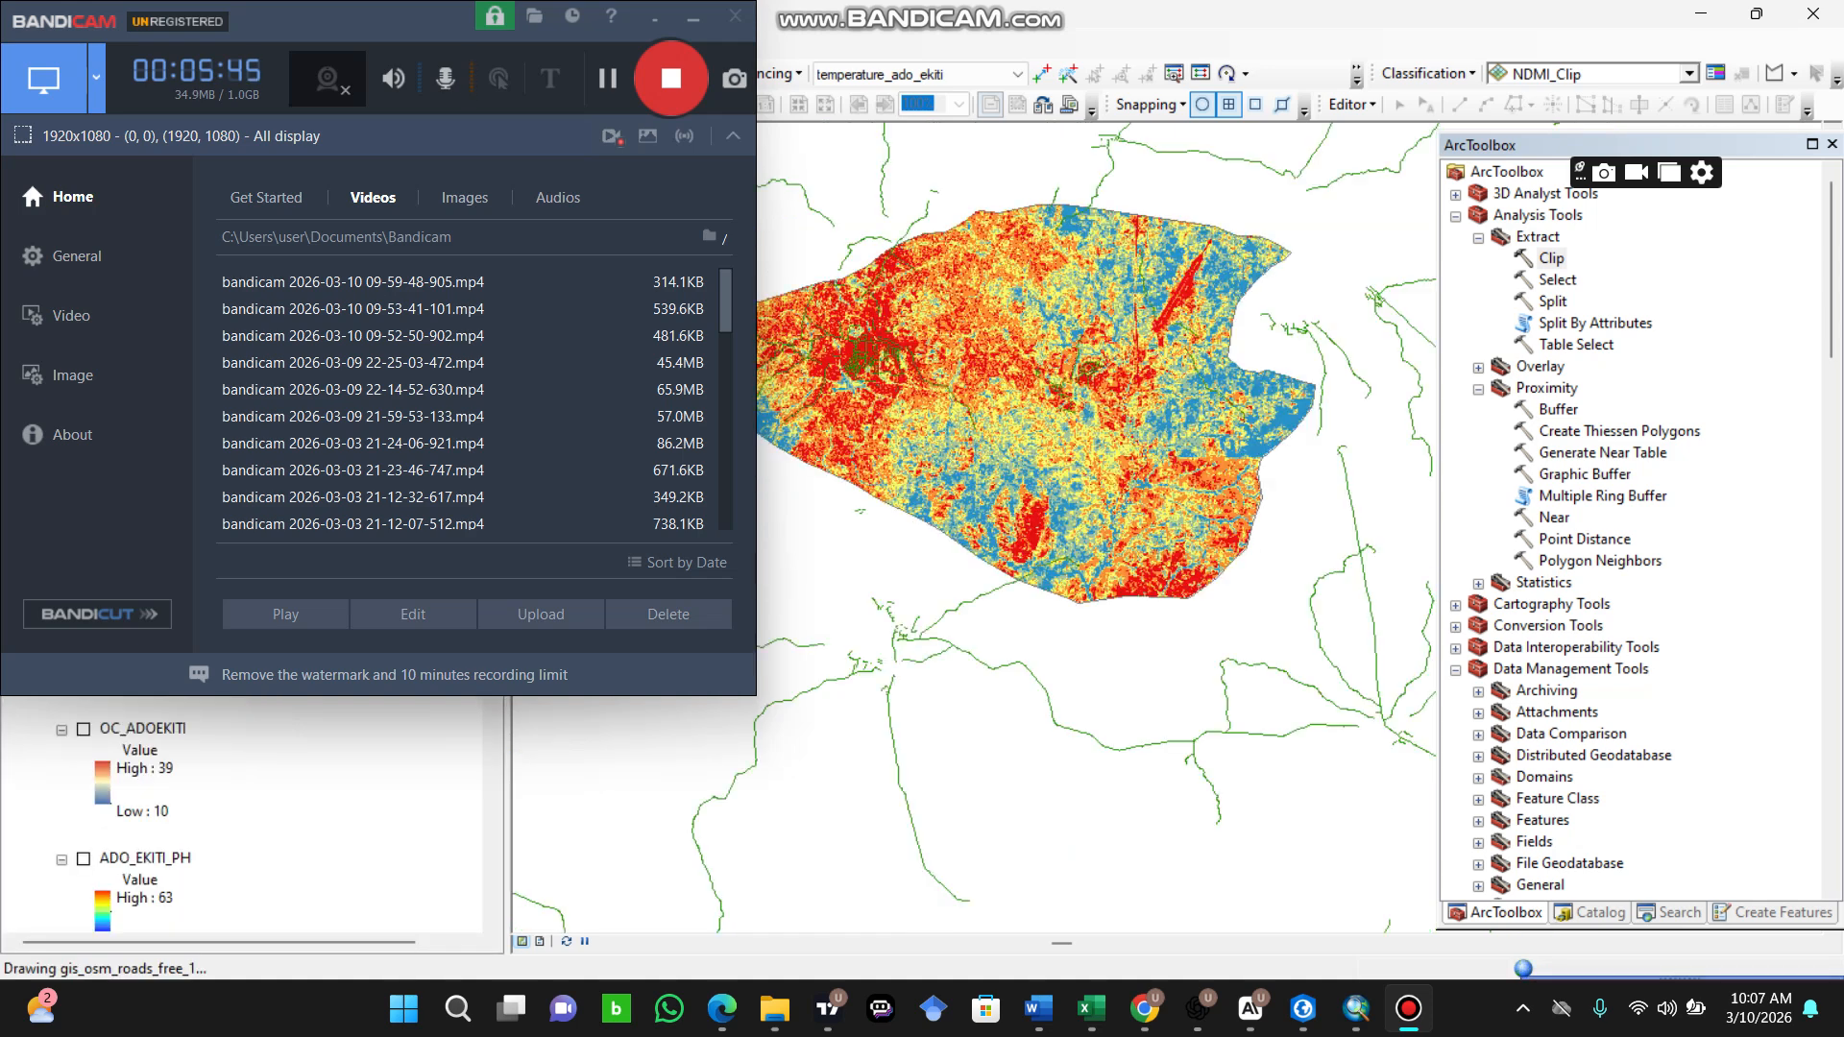
{"action": "key", "text": "alt+Tab"}
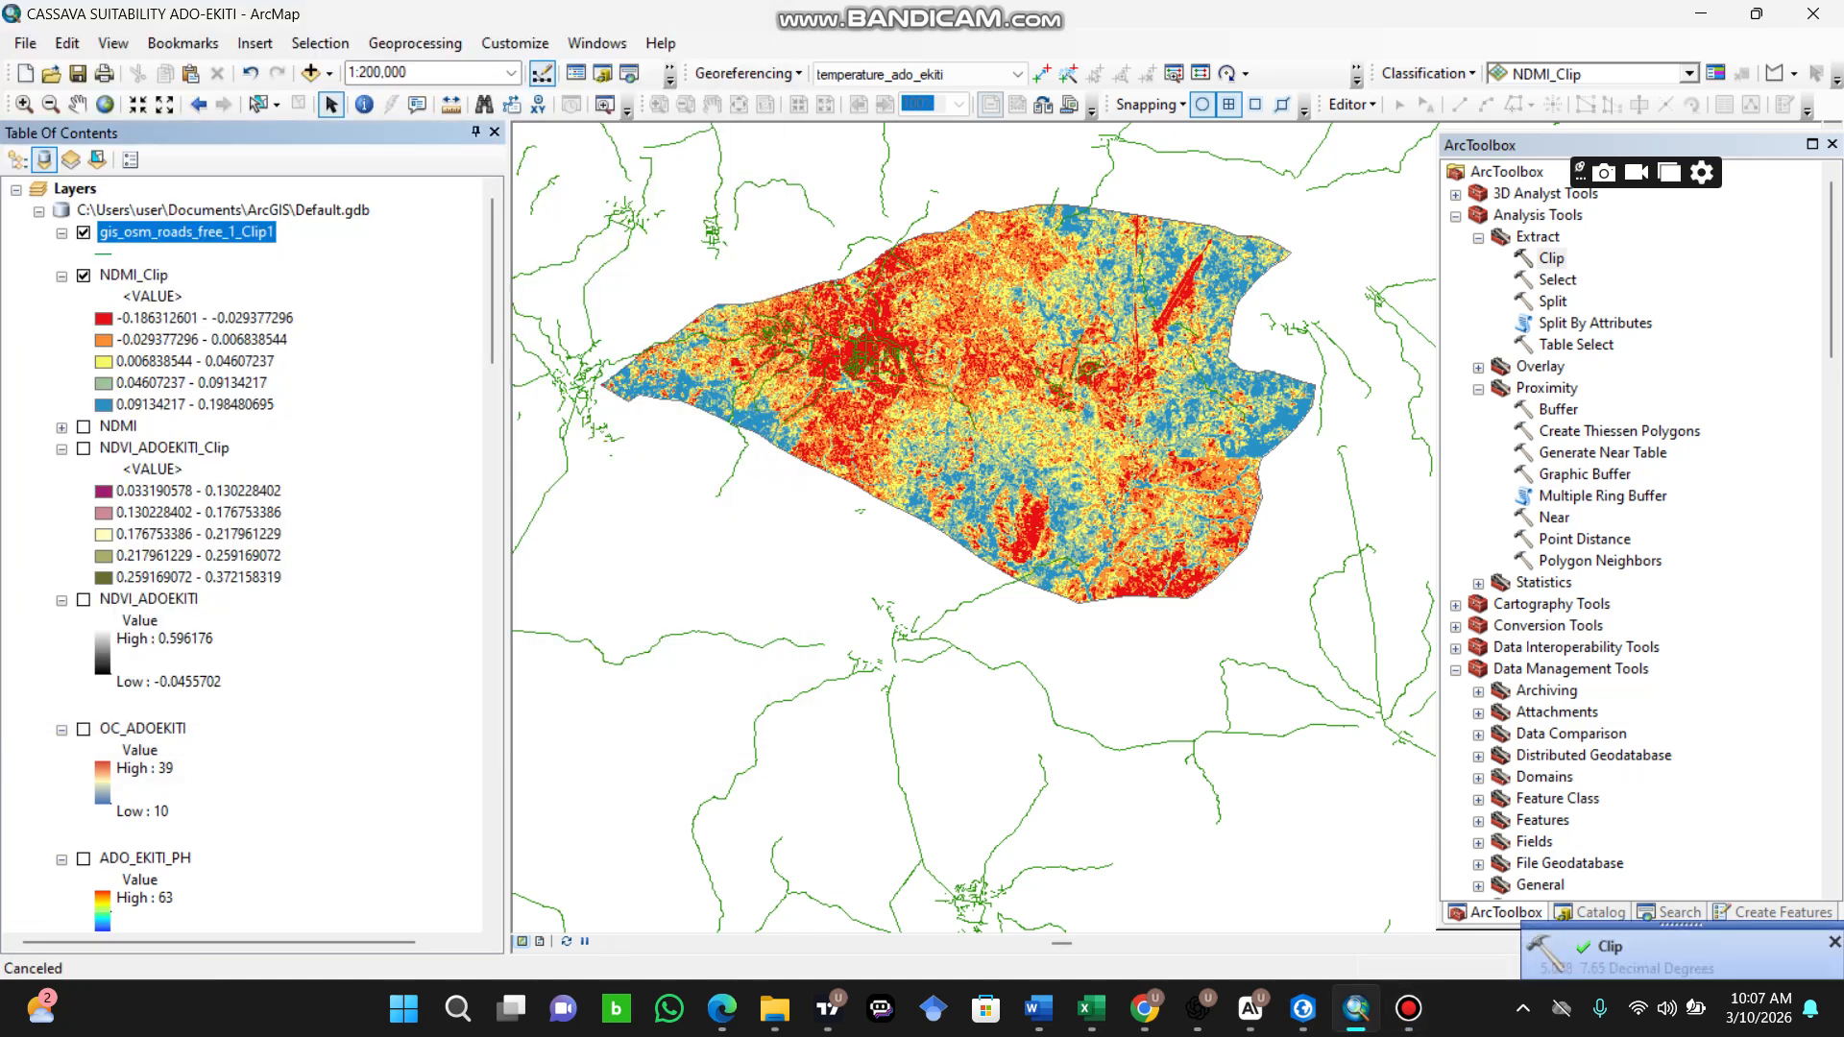
Step: Turn off the original gis_osm_roads_free_1 layer and examine the clipped roads over the NDMI_Clip raster at closer range
{"action": "scroll", "coordinate": [250, 557], "scroll_direction": "down", "scroll_amount": 20}
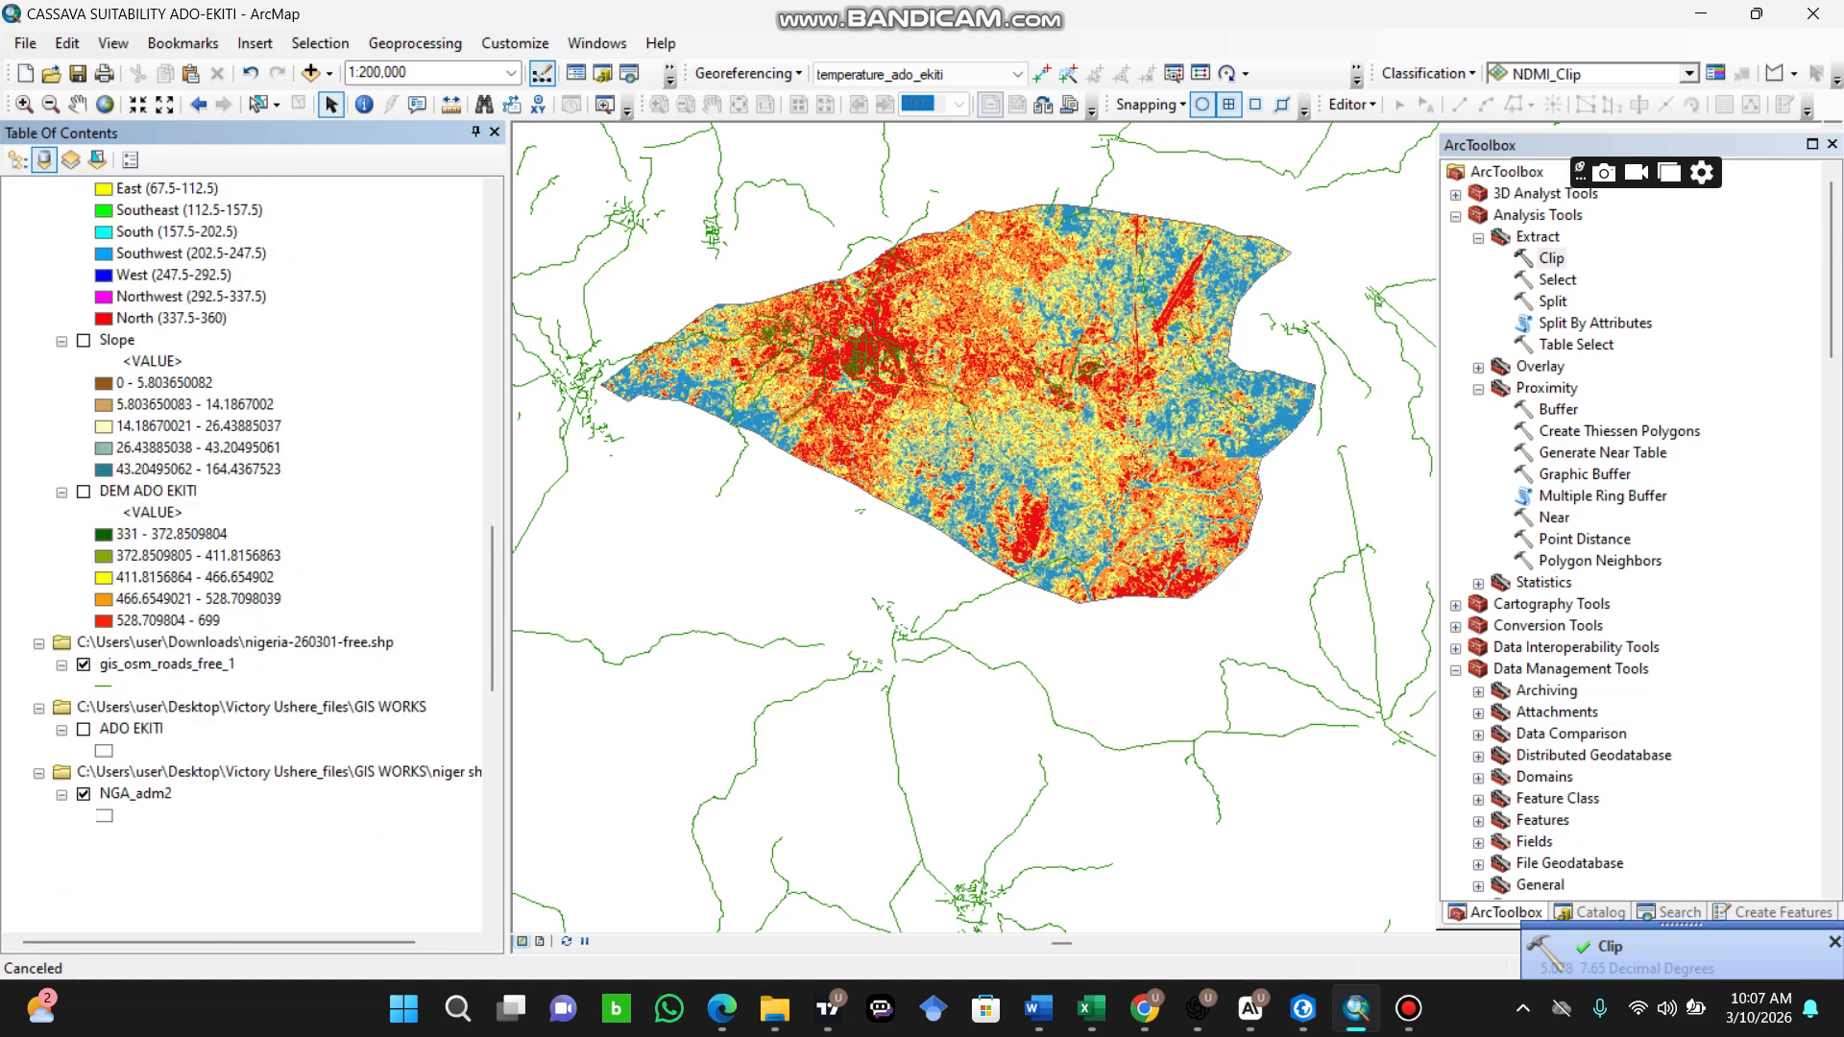
{"action": "scroll", "coordinate": [250, 557], "scroll_direction": "down", "scroll_amount": 6}
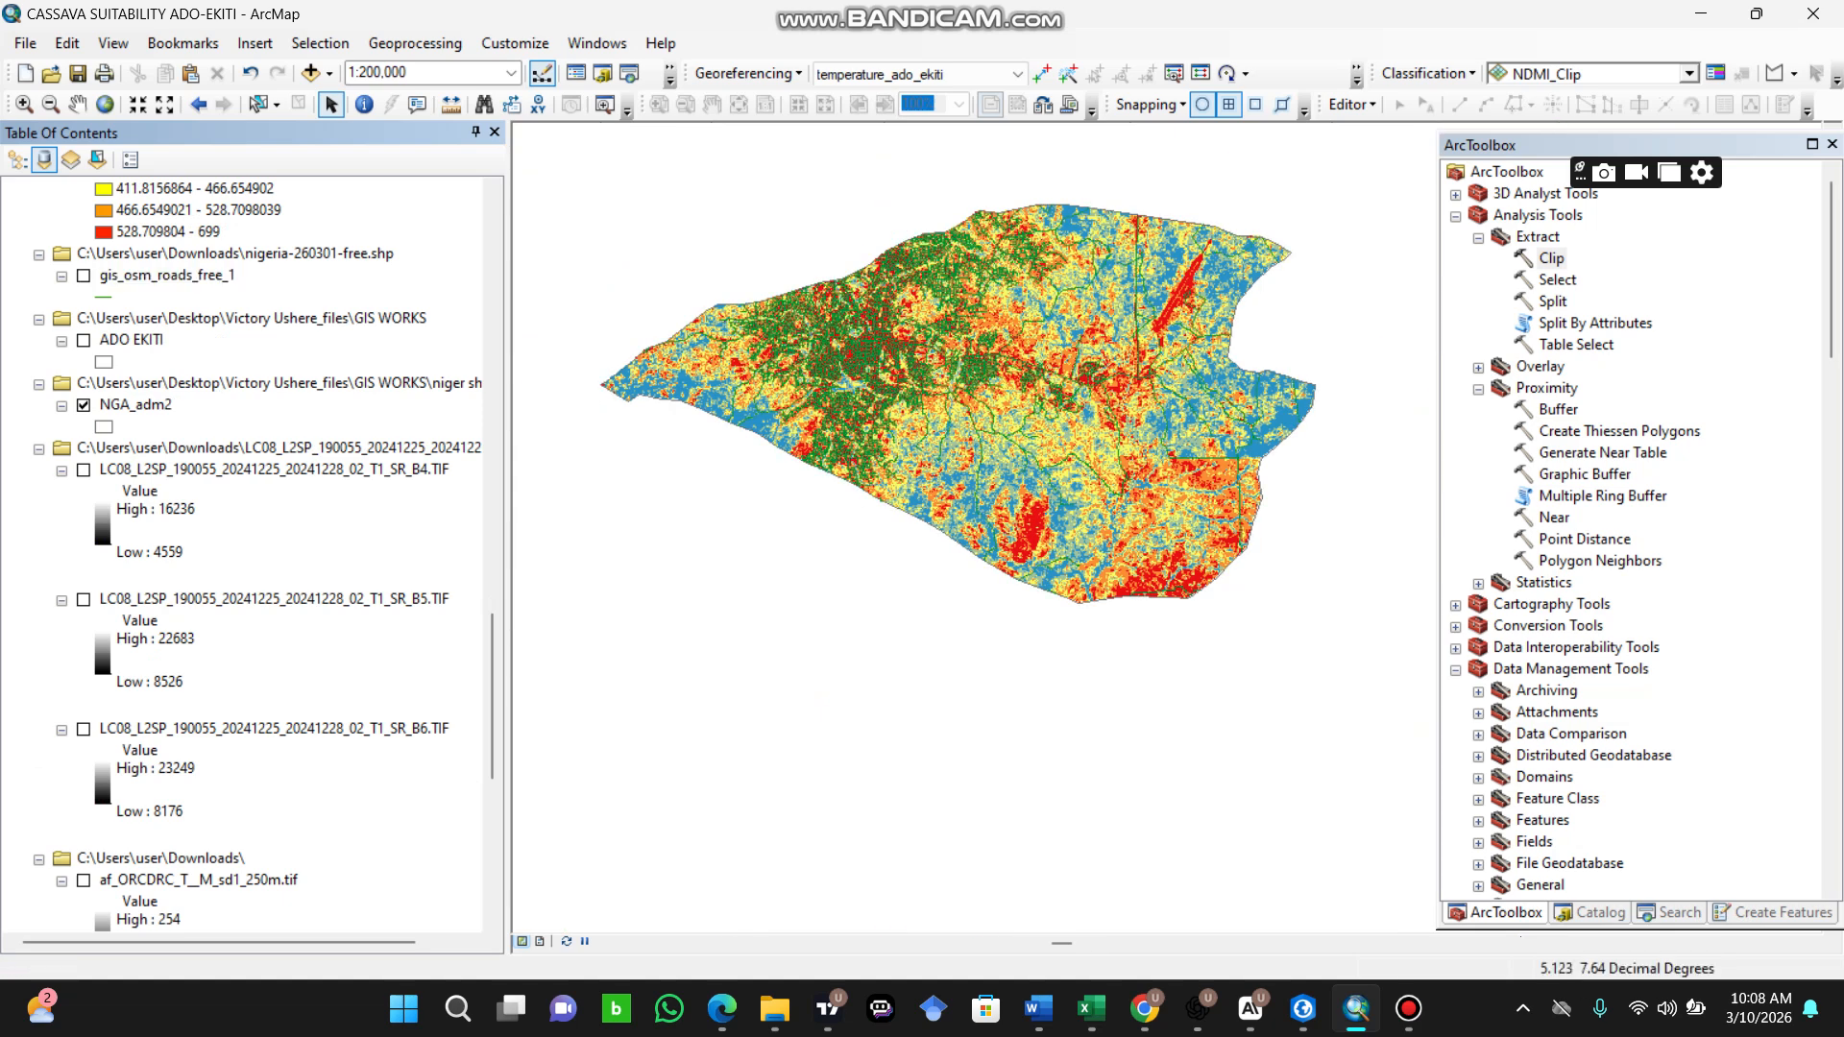
{"action": "scroll", "coordinate": [250, 557], "scroll_direction": "up", "scroll_amount": 15}
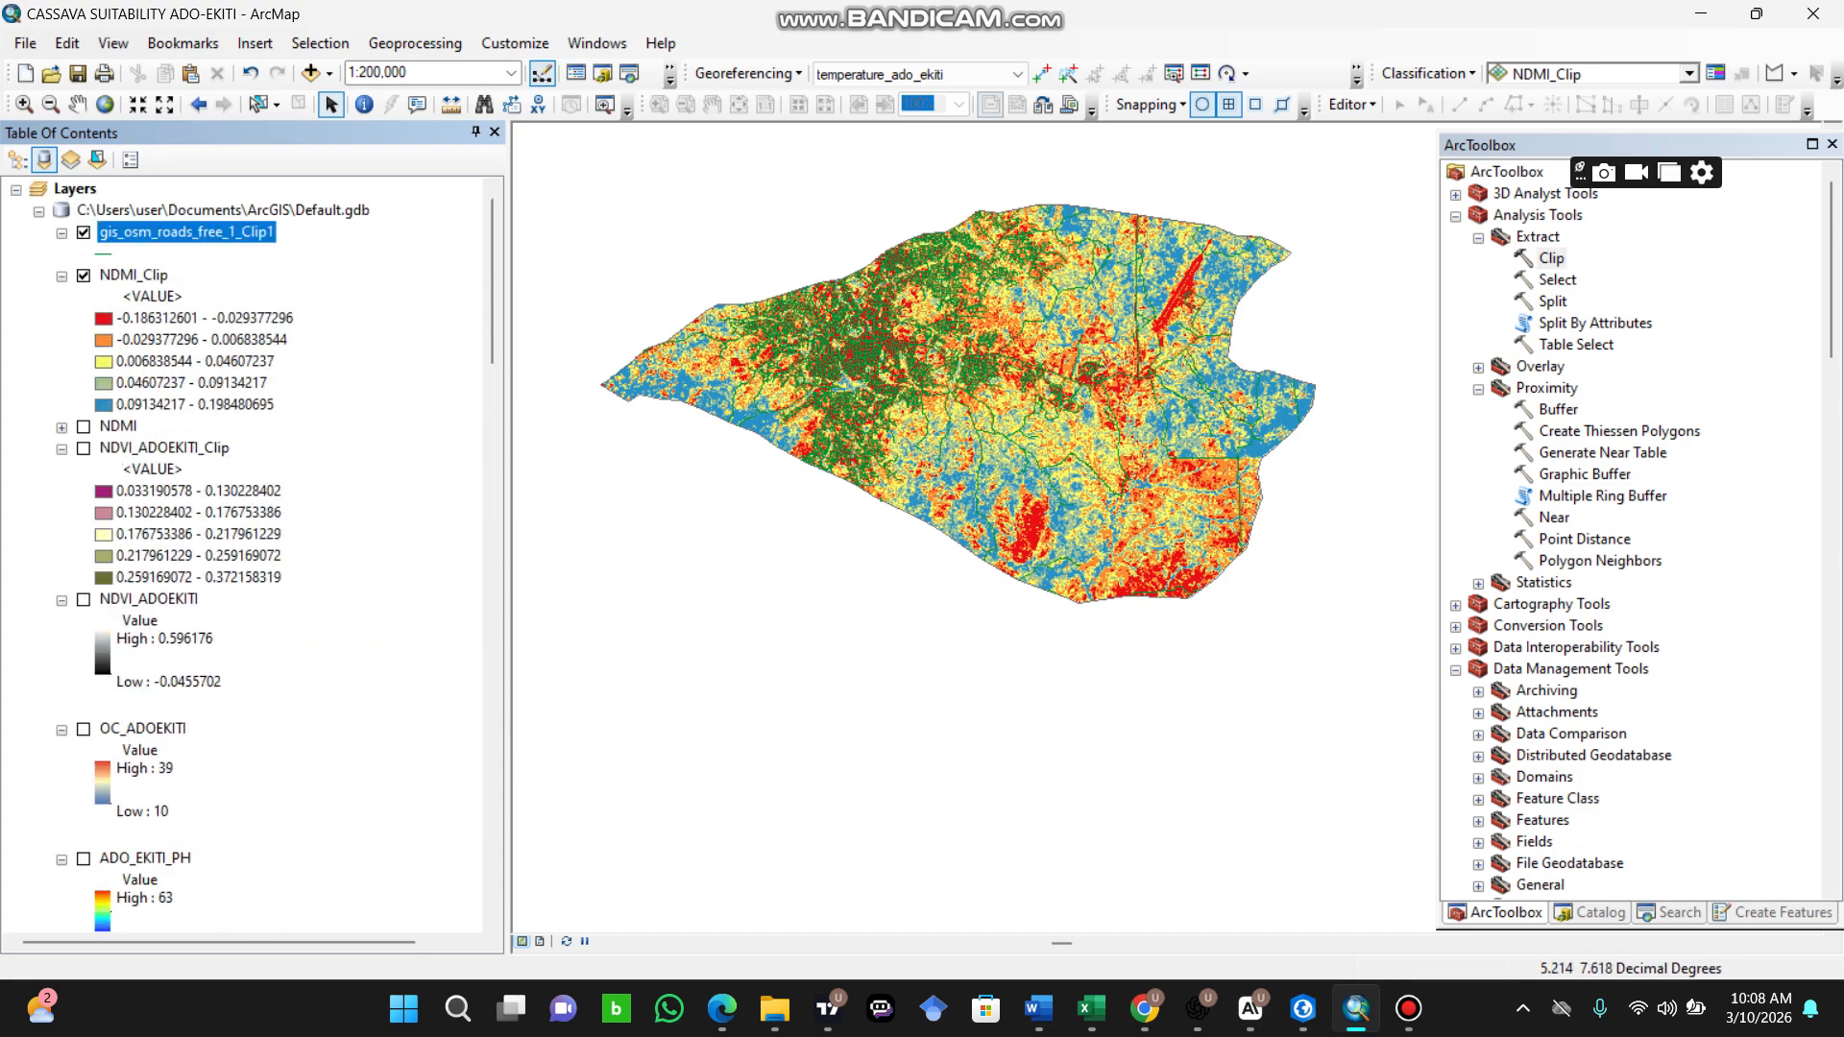
{"action": "scroll", "coordinate": [895, 348], "scroll_direction": "up", "scroll_amount": 2}
{"action": "scroll", "coordinate": [1162, 505], "scroll_direction": "up", "scroll_amount": 2}
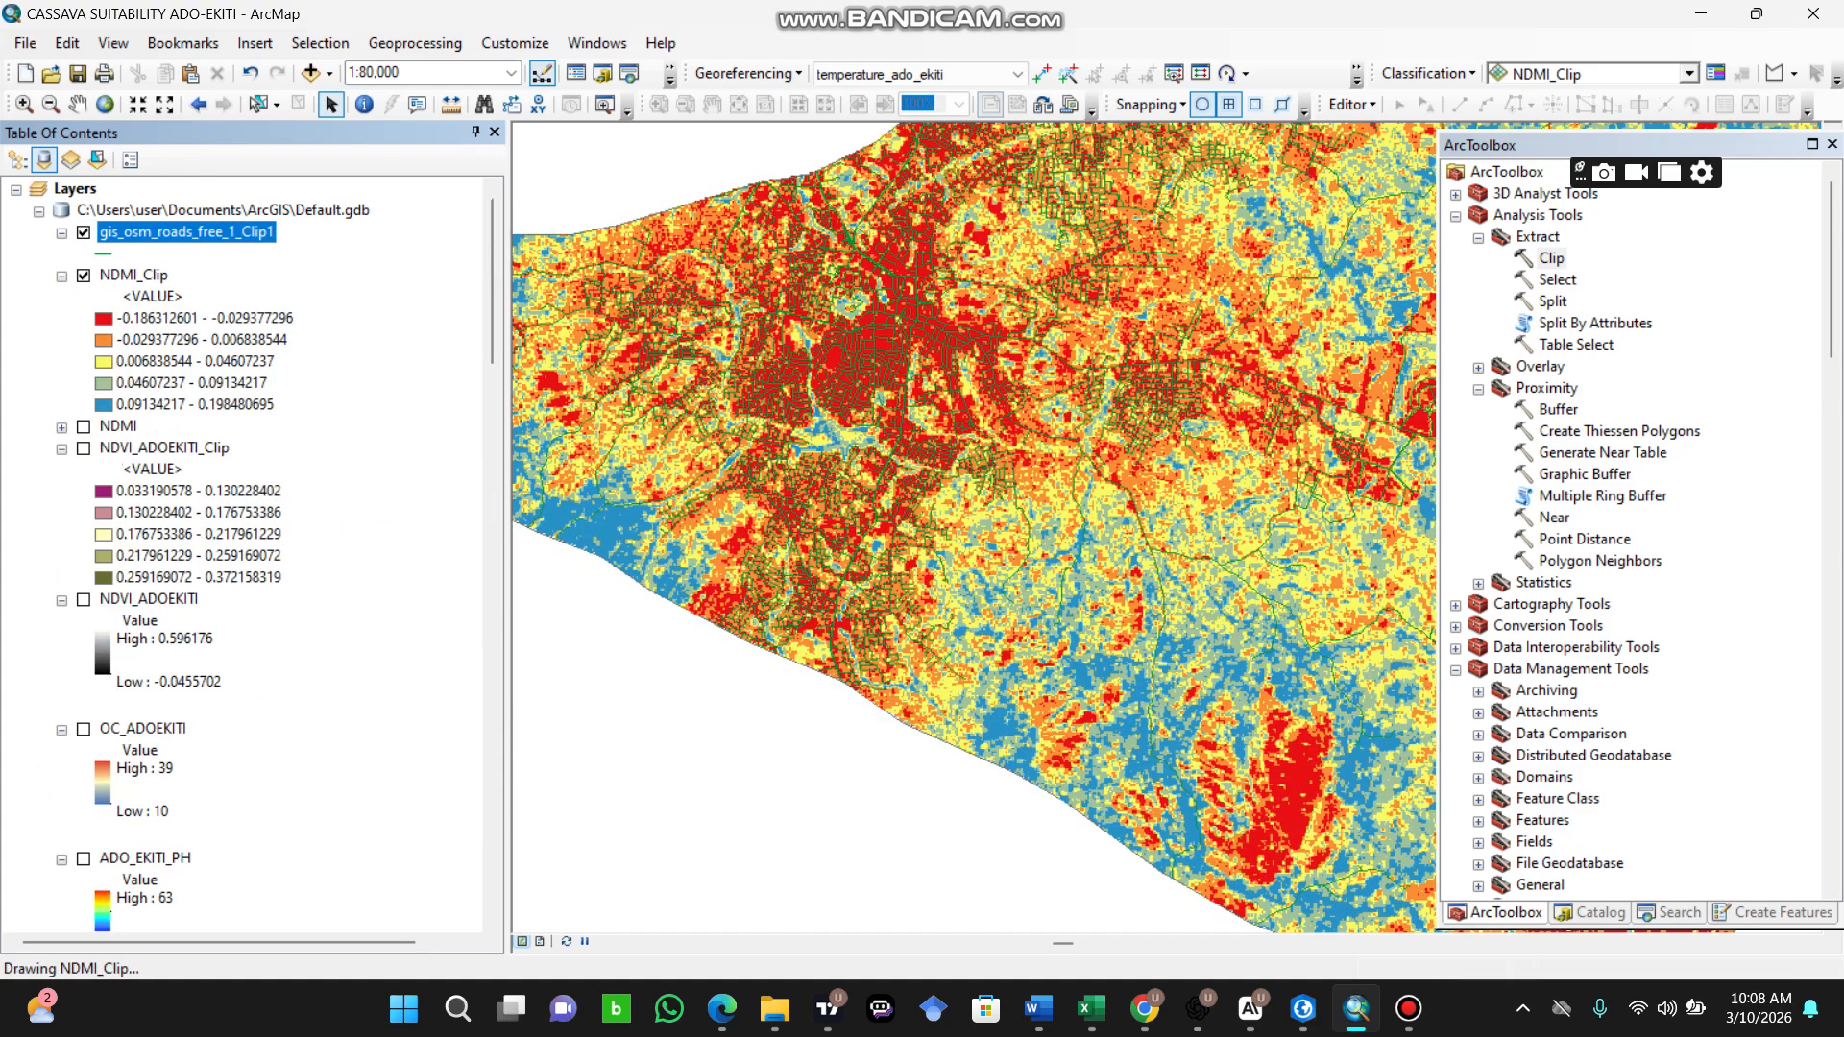
{"action": "scroll", "coordinate": [1162, 504], "scroll_direction": "up", "scroll_amount": 1}
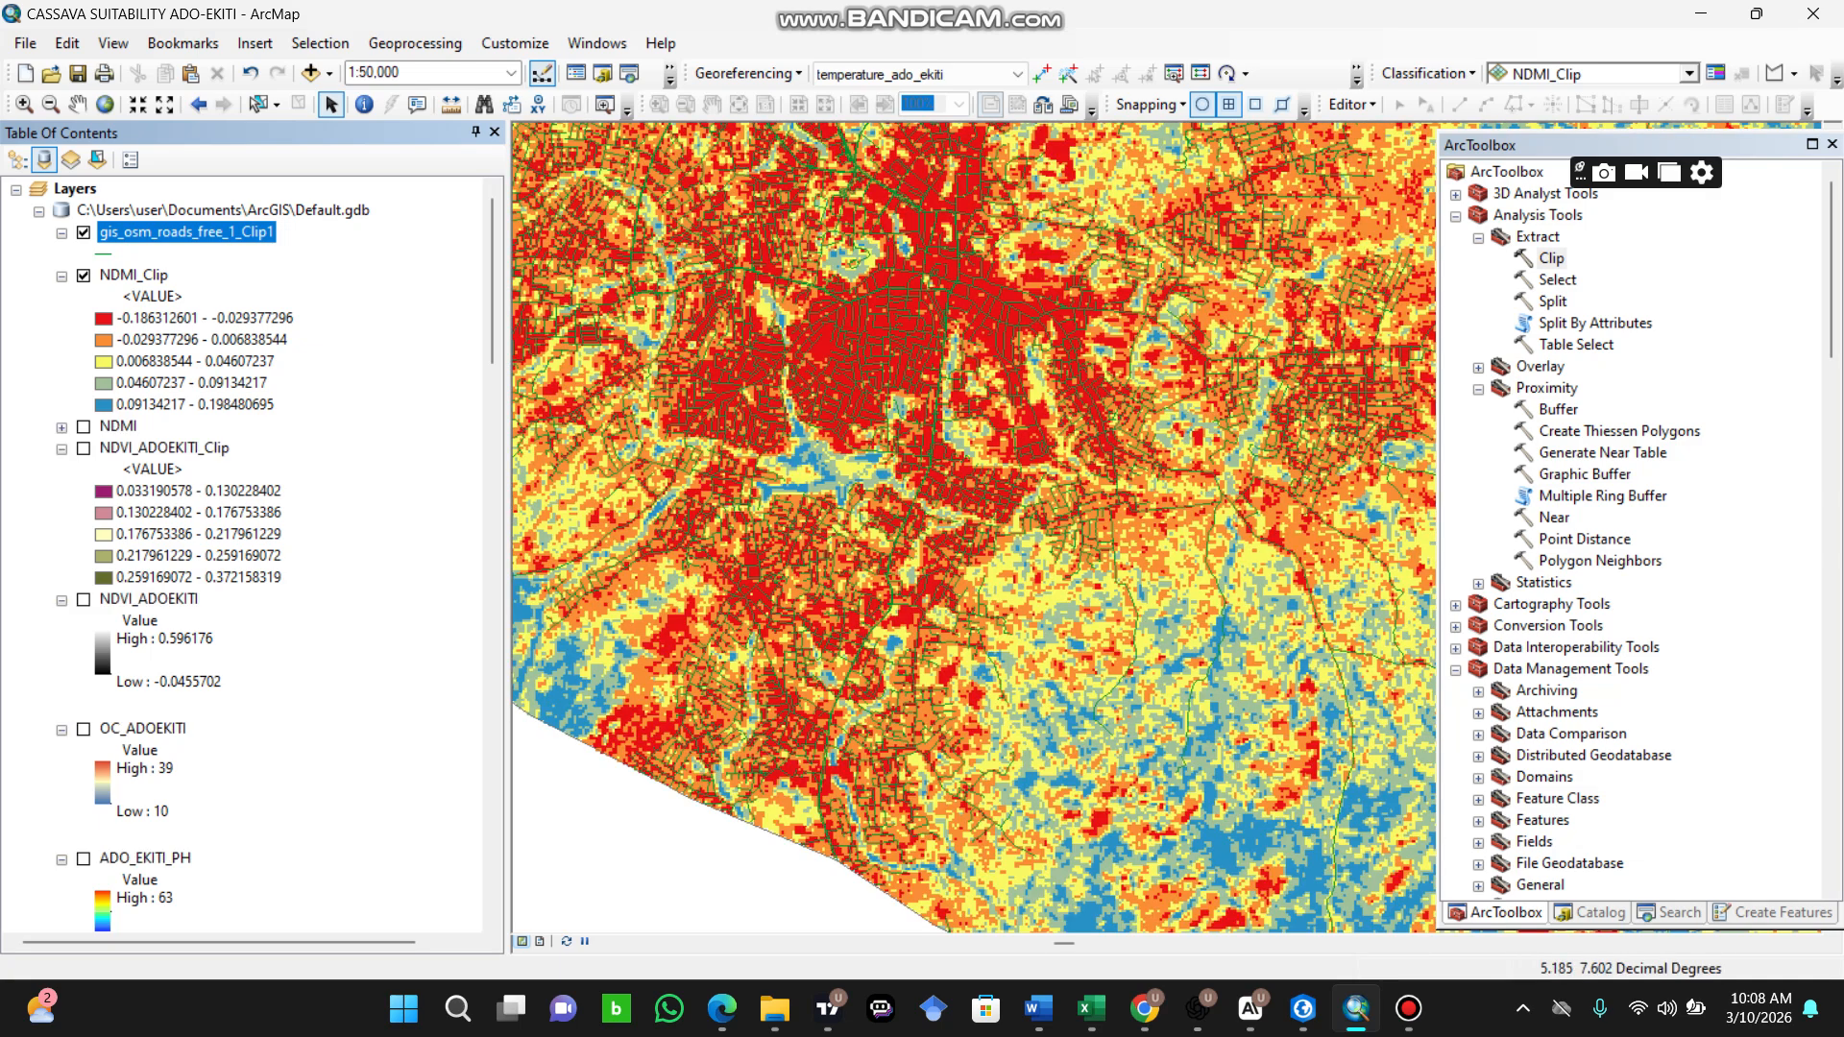
Step: Open the attribute table of the gis_osm_roads_free_1_Clip1 layer and start a Select By Attributes query on it
{"action": "right_click", "coordinate": [144, 235]}
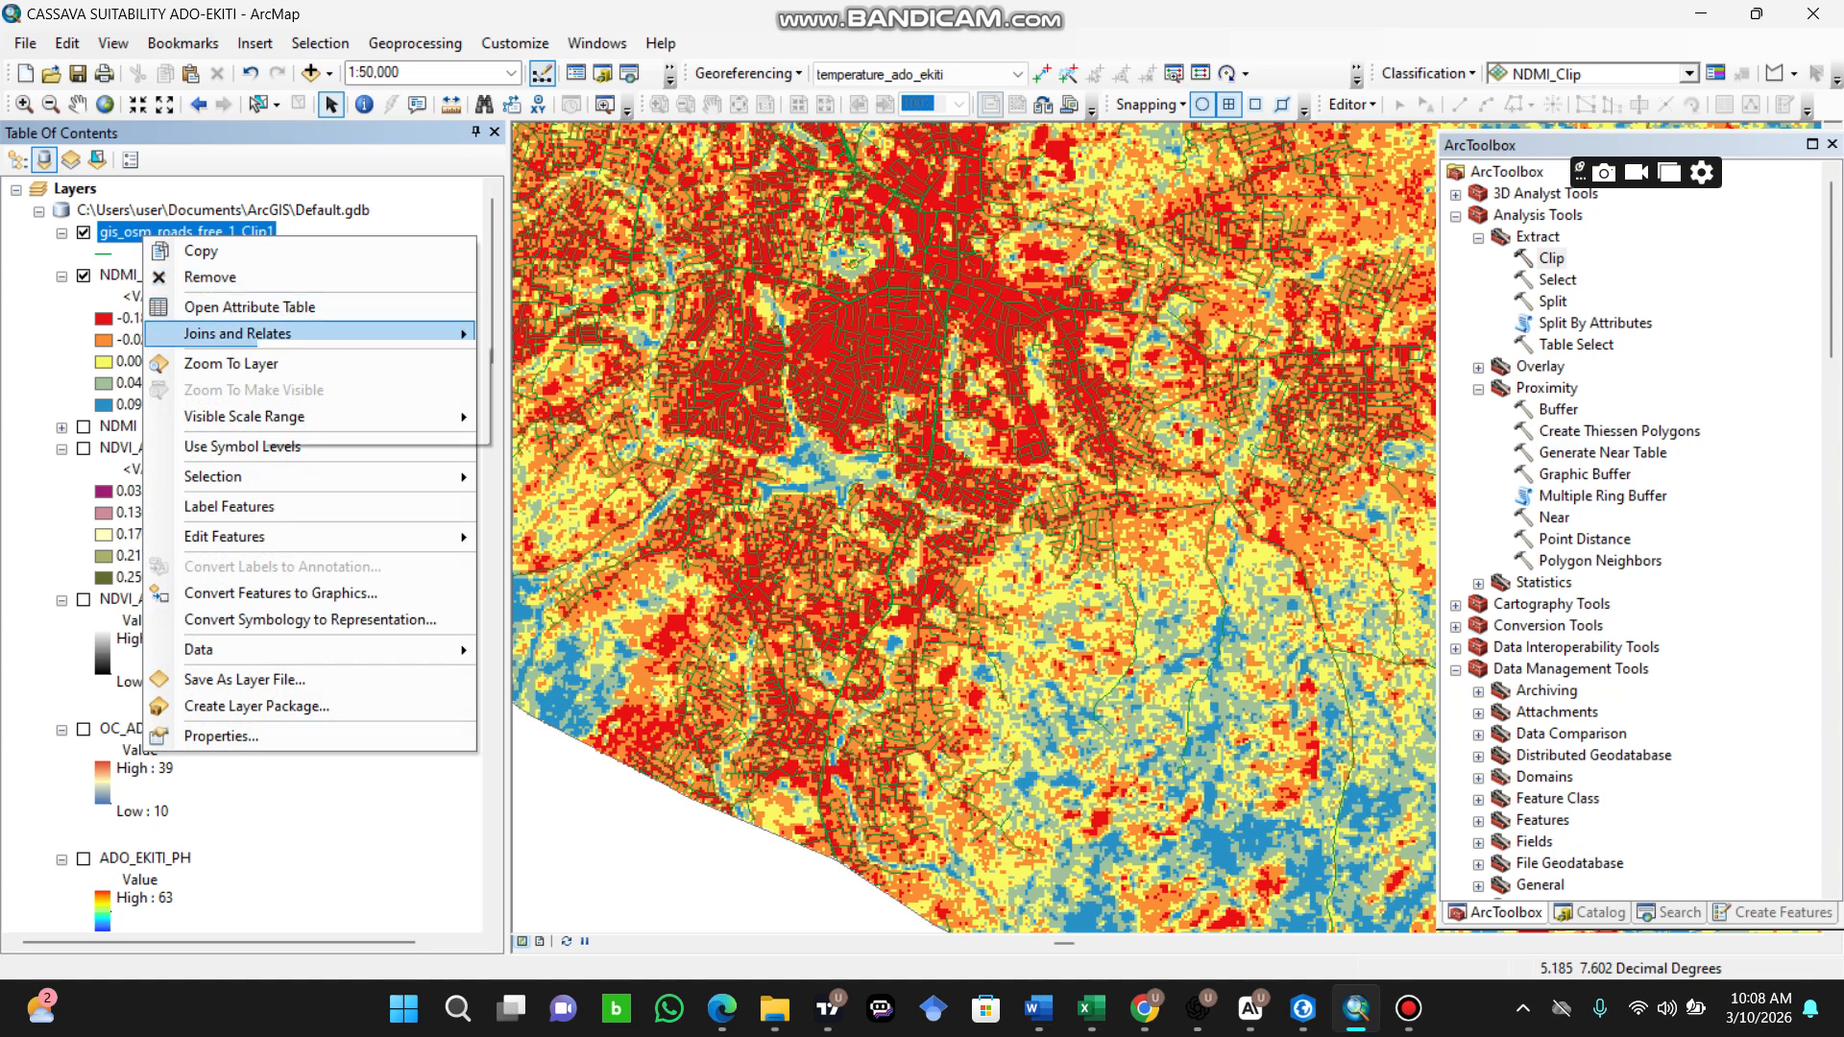
{"action": "key", "text": "Escape"}
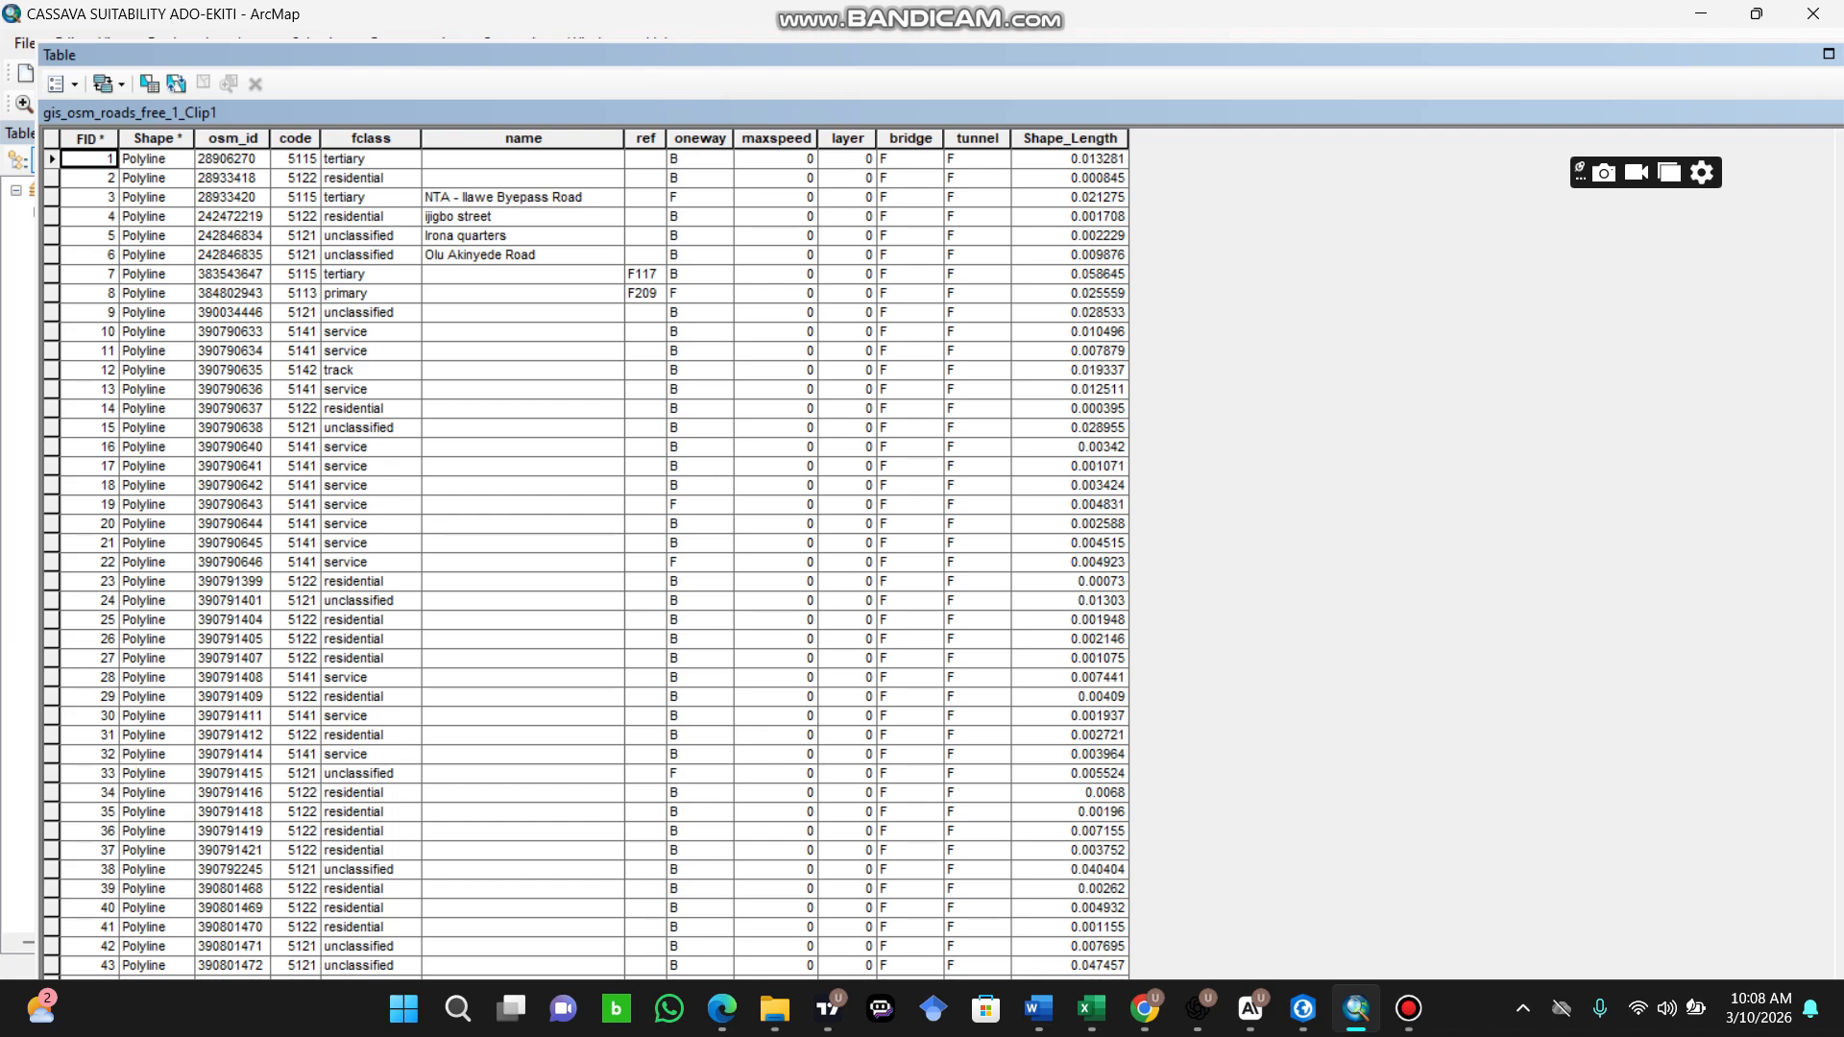
{"action": "left_click", "coordinate": [62, 84]}
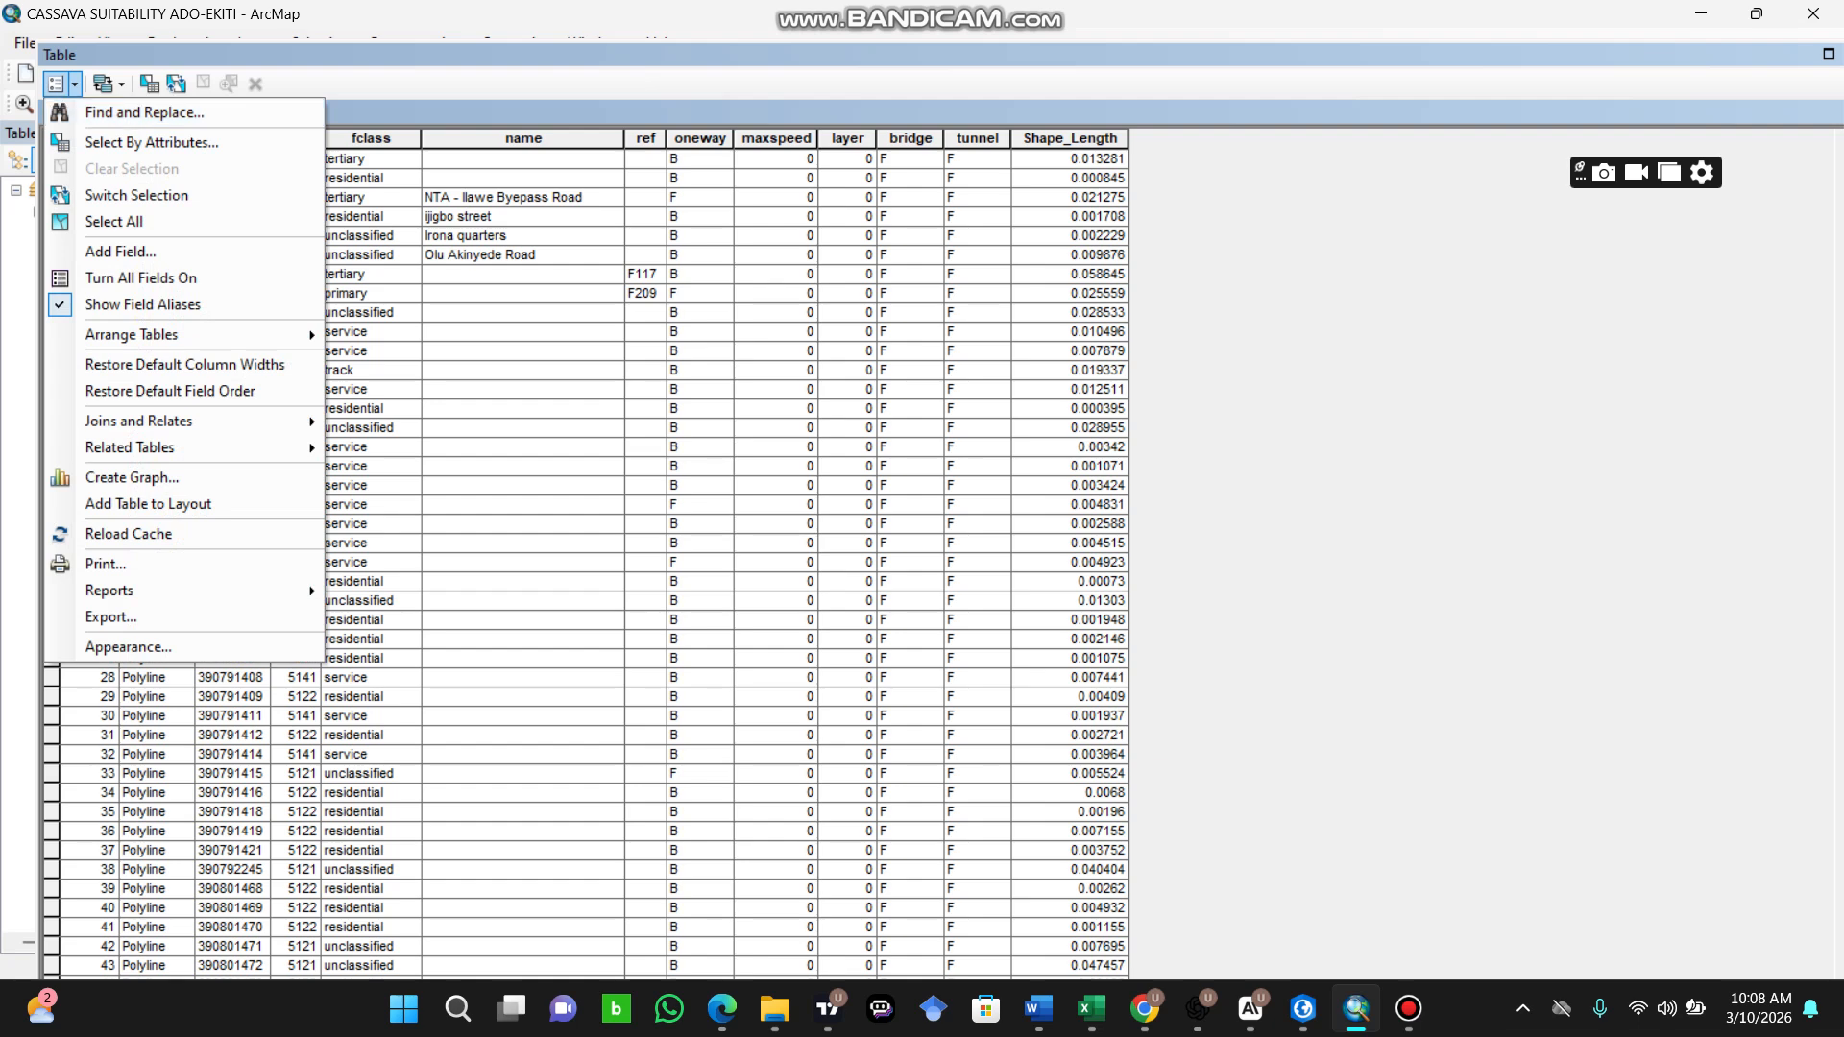
{"action": "left_click", "coordinate": [144, 142]}
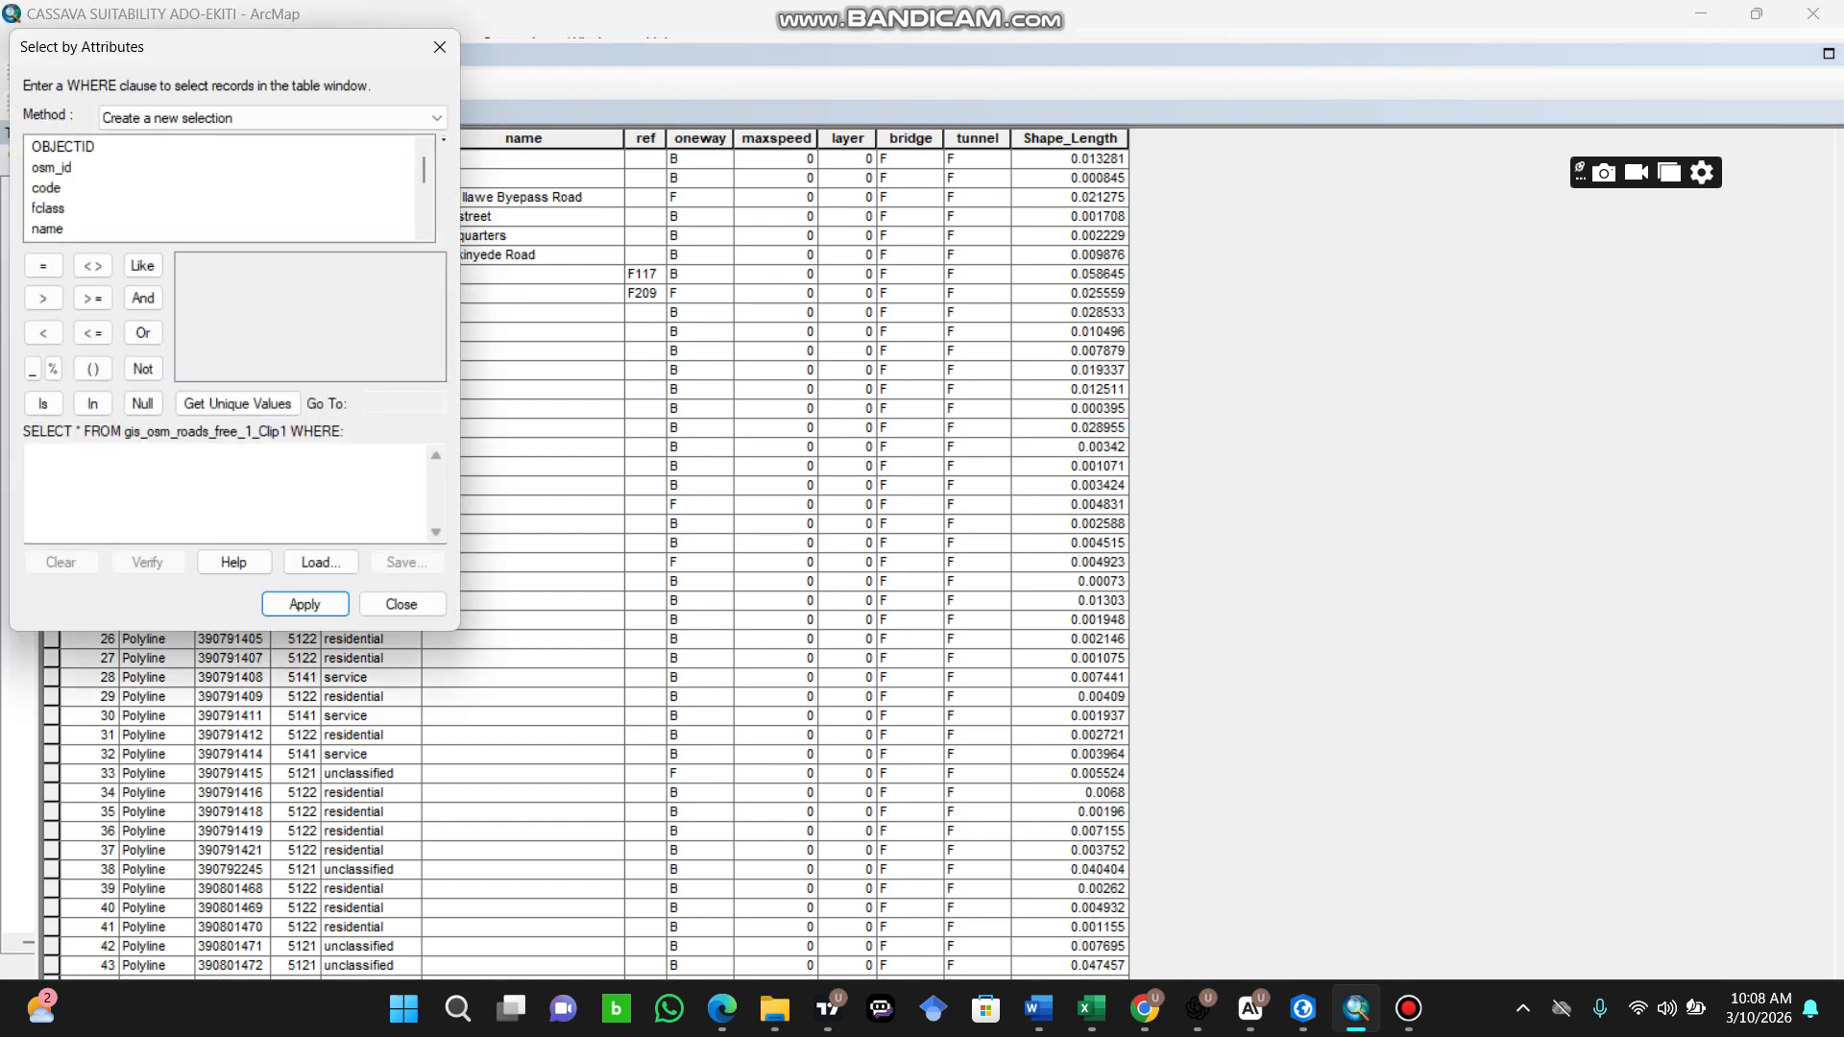
Step: Begin the selection's WHERE clause with the fclass field, the IN operator and an empty pair of parentheses
{"action": "scroll", "coordinate": [221, 187], "scroll_direction": "down", "scroll_amount": 3}
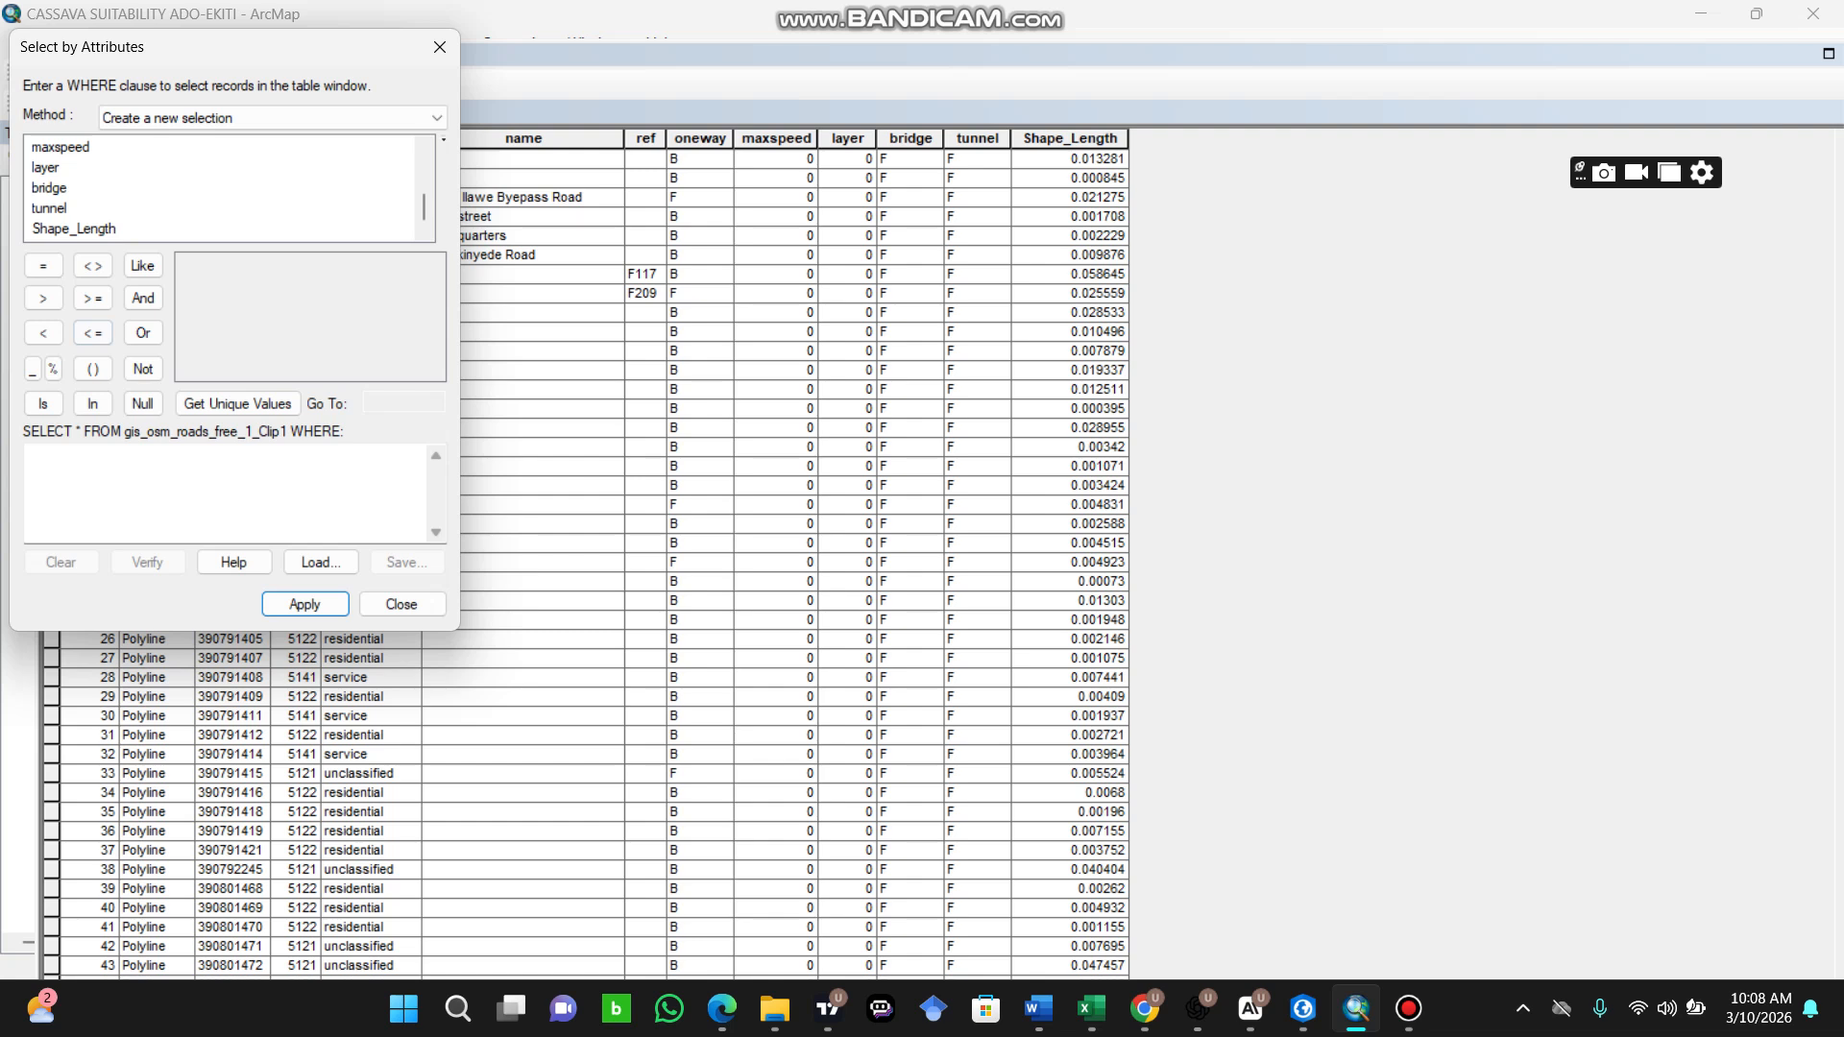
{"action": "left_click", "coordinate": [48, 465]}
{"action": "type", "text": "\""}
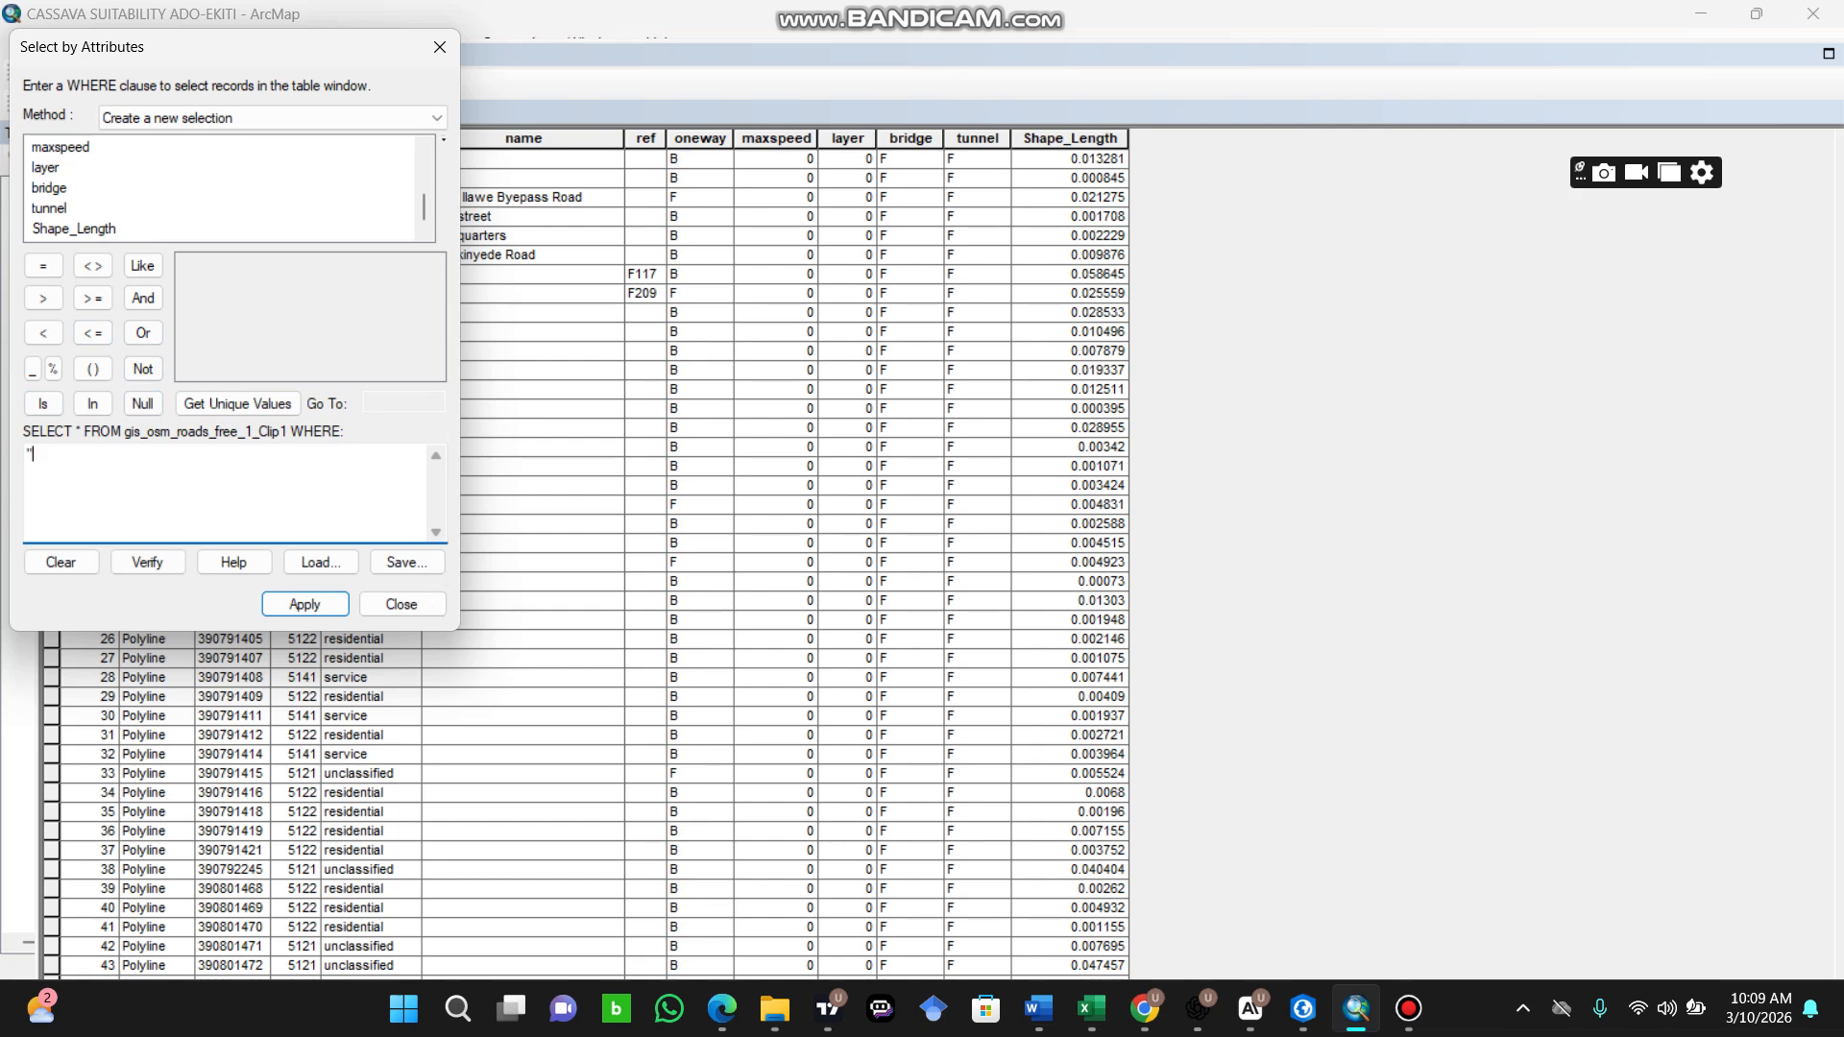
{"action": "scroll", "coordinate": [229, 188], "scroll_direction": "up", "scroll_amount": 3}
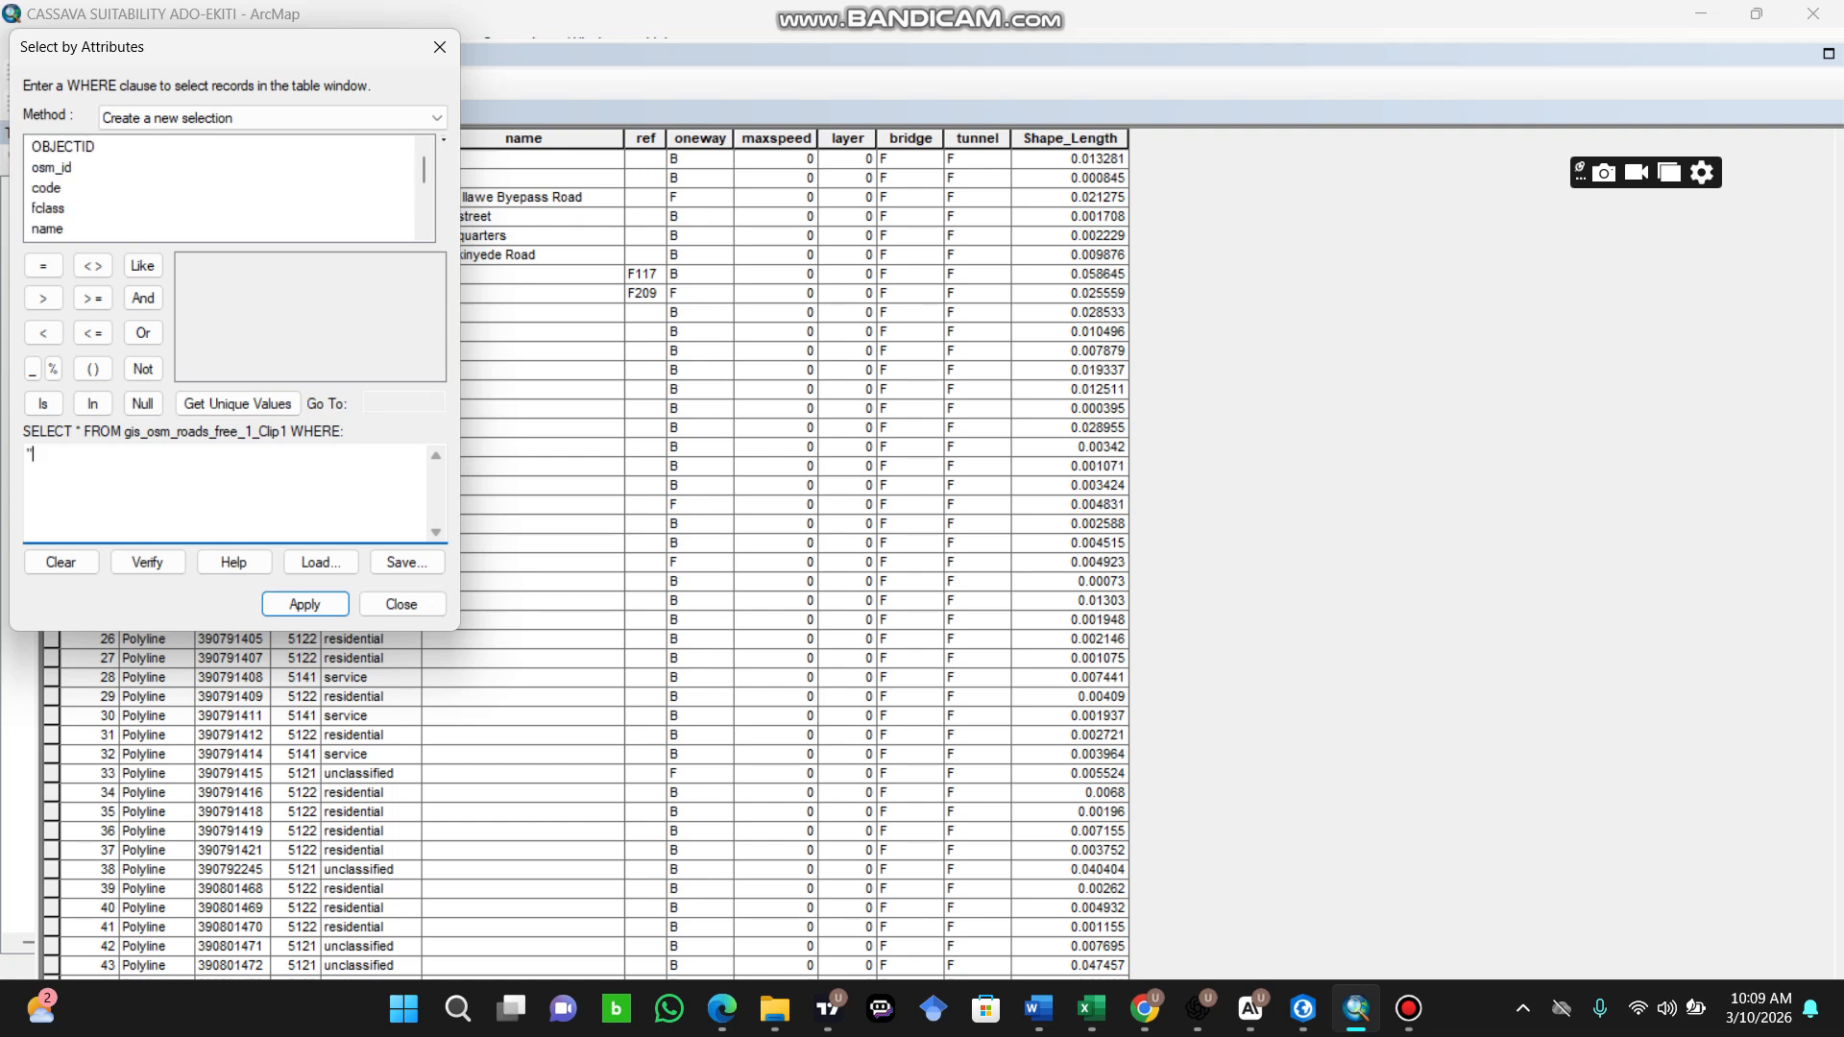
{"action": "scroll", "coordinate": [228, 188], "scroll_direction": "down", "scroll_amount": 2}
{"action": "scroll", "coordinate": [229, 188], "scroll_direction": "up", "scroll_amount": 2}
{"action": "double_click", "coordinate": [48, 208]}
{"action": "type", "text": "IN"}
{"action": "left_click", "coordinate": [92, 369]}
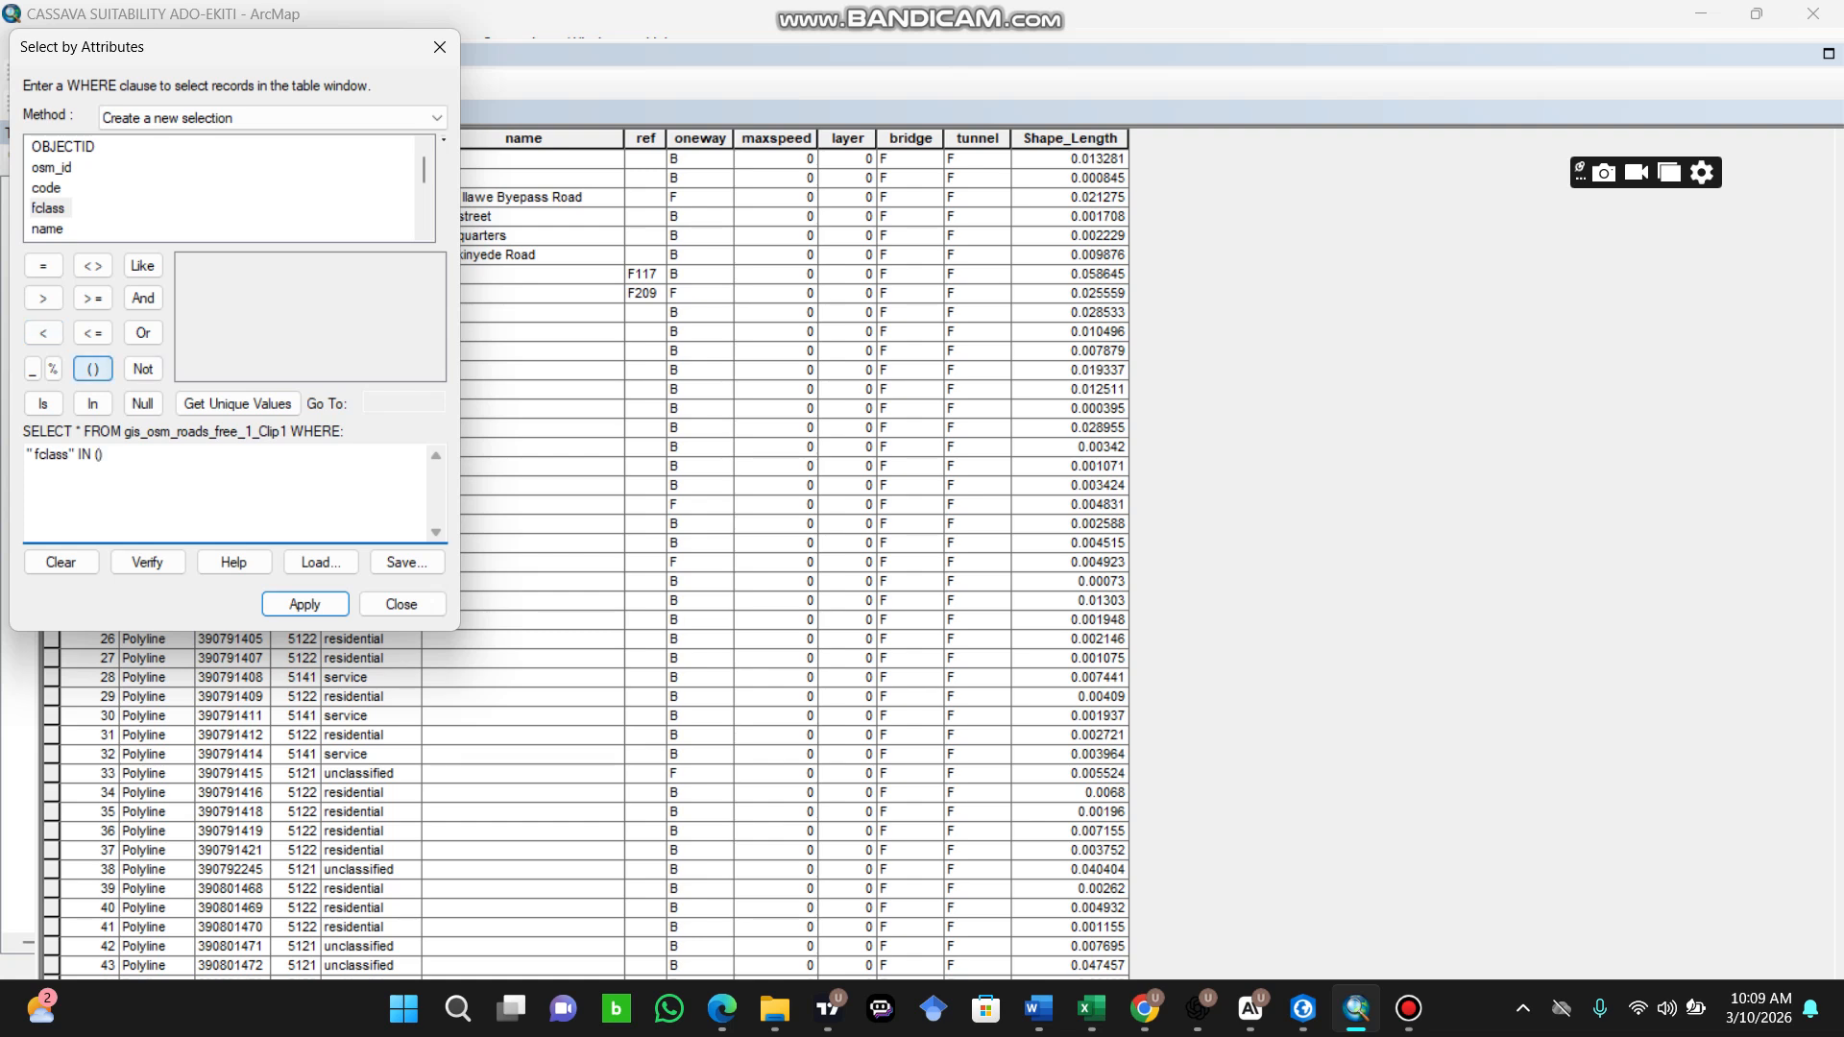
Step: List the unique fclass values and add 'primary' and 'primary_link' to the IN list, separated by a comma
{"action": "left_click", "coordinate": [237, 403]}
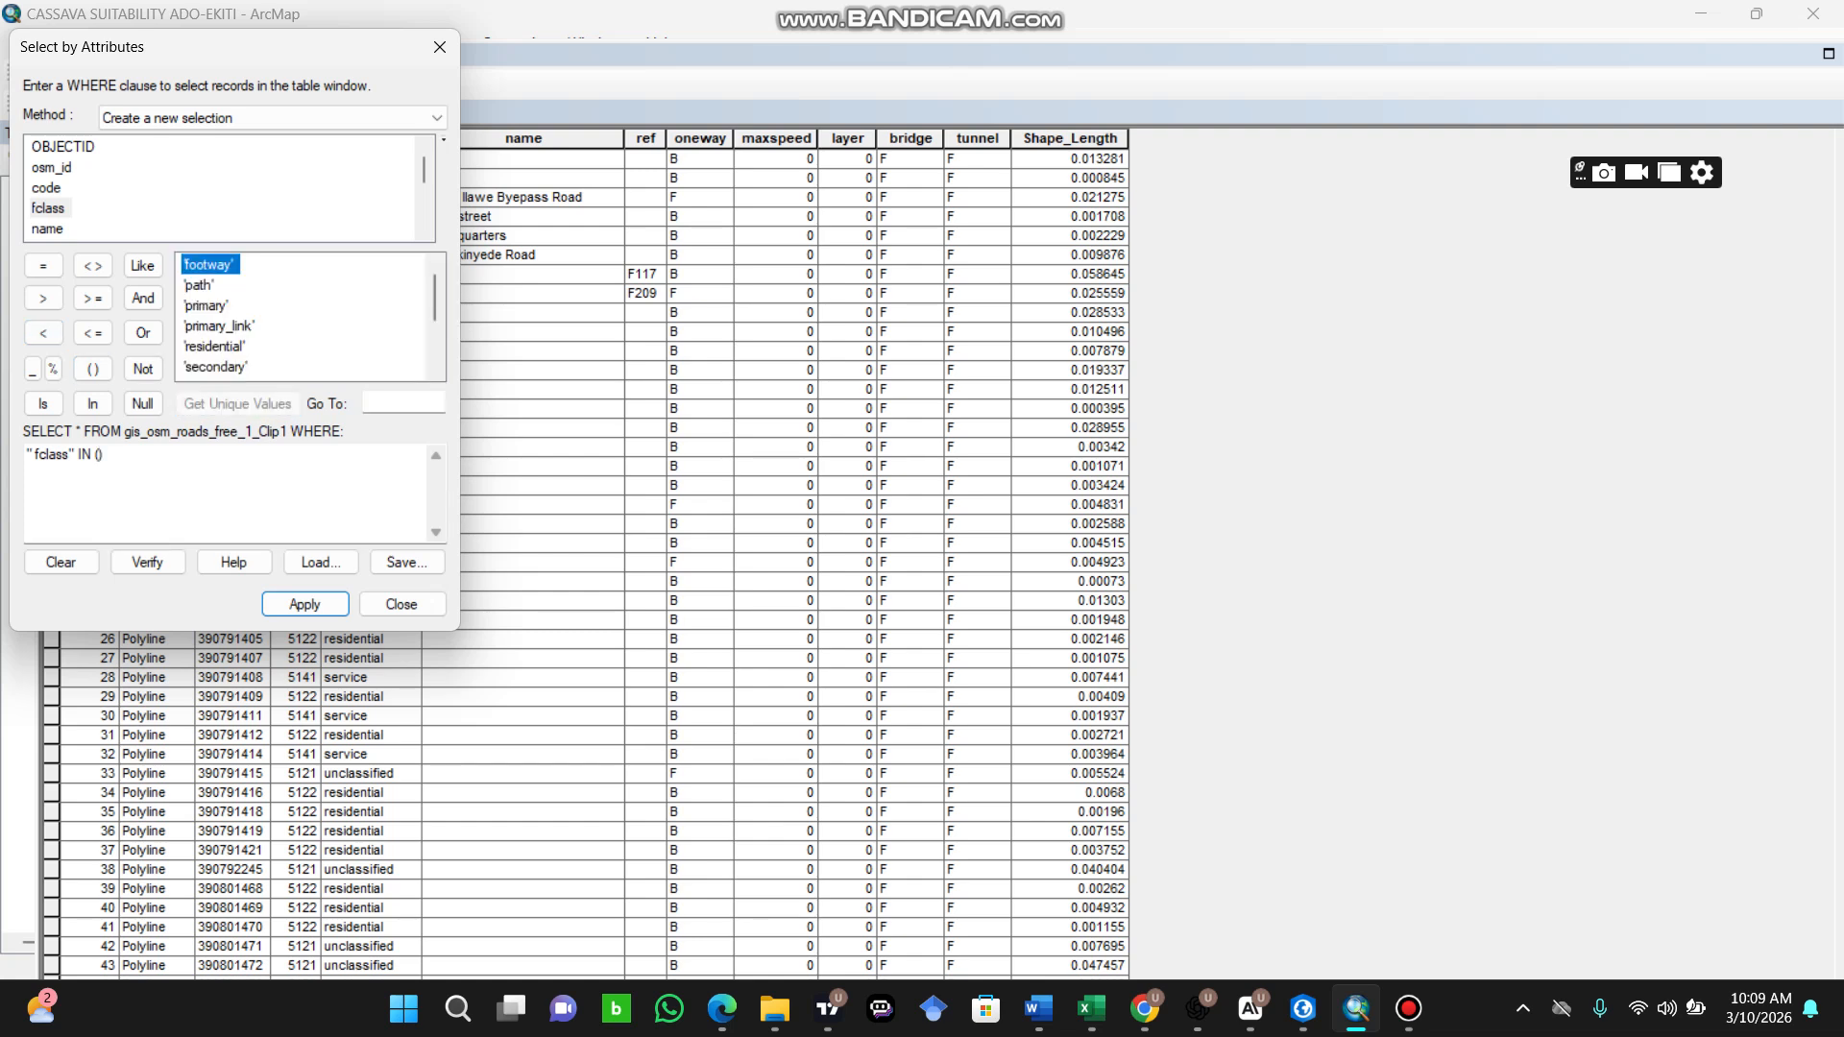
{"action": "left_click", "coordinate": [206, 306]}
{"action": "double_click", "coordinate": [206, 306]}
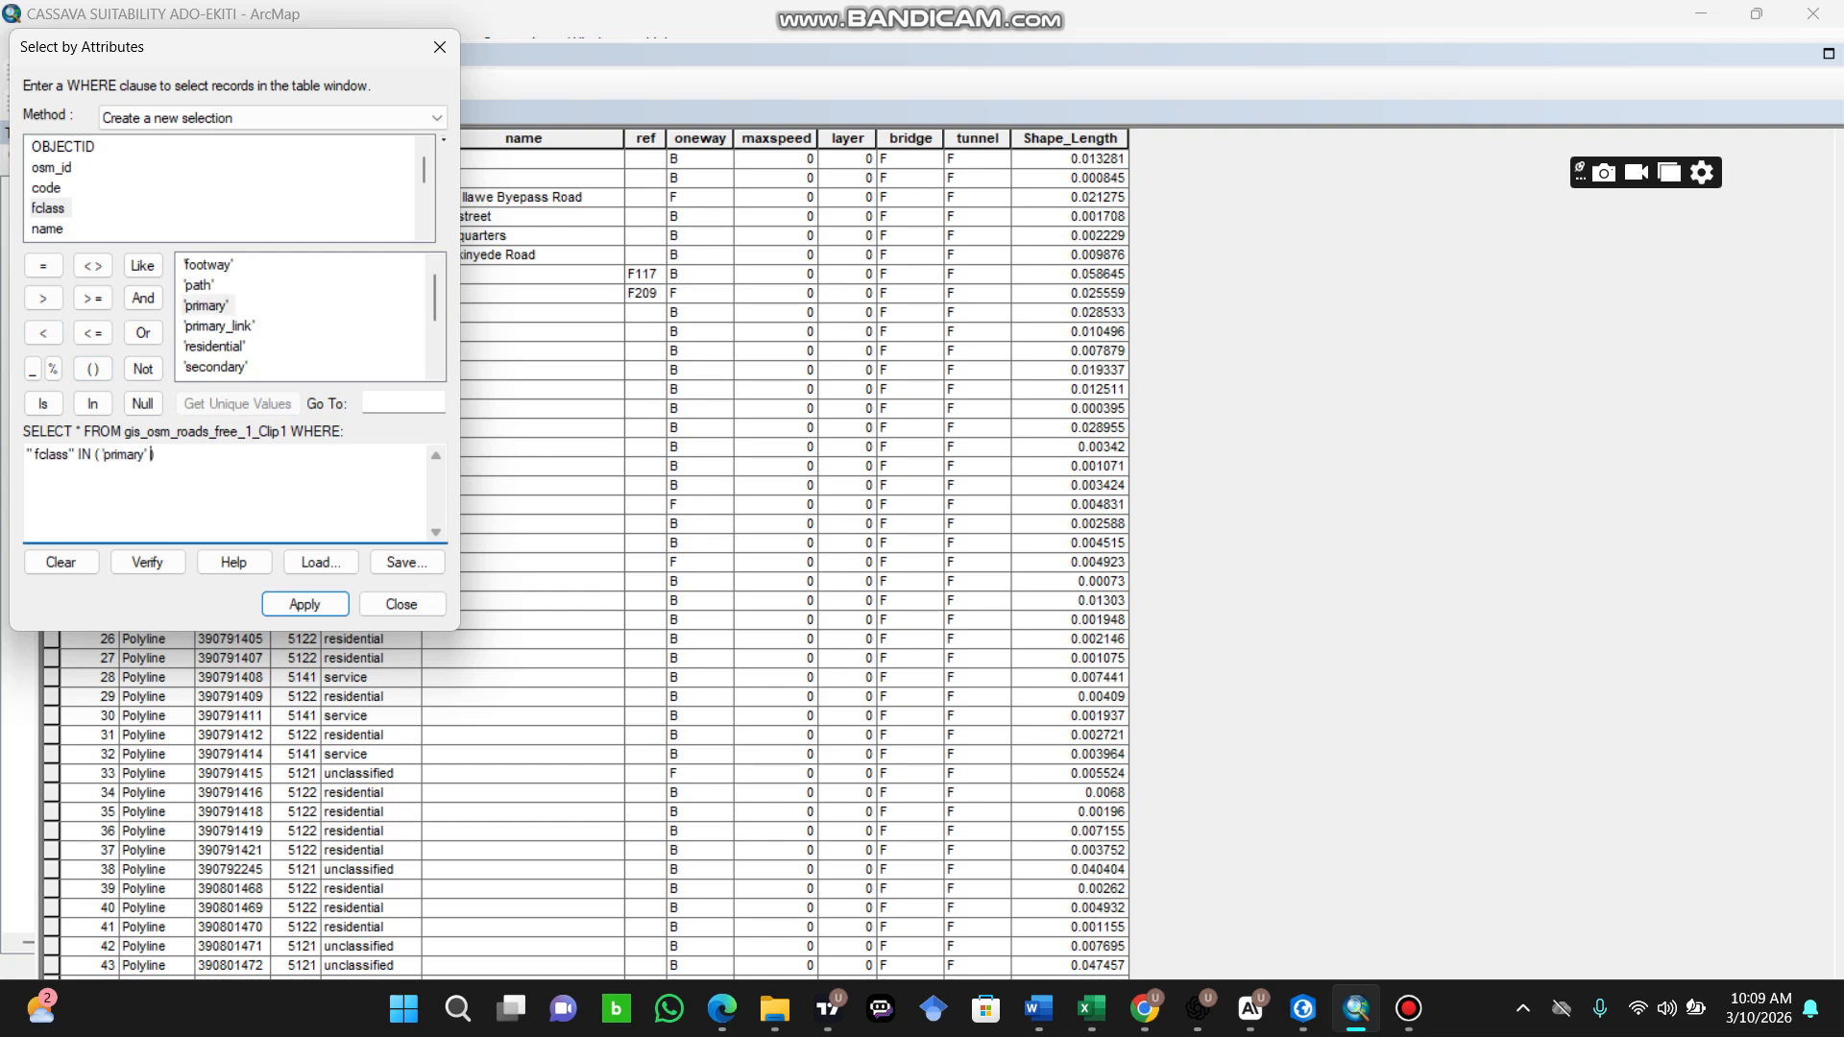
{"action": "type", "text": ","}
{"action": "double_click", "coordinate": [219, 326]}
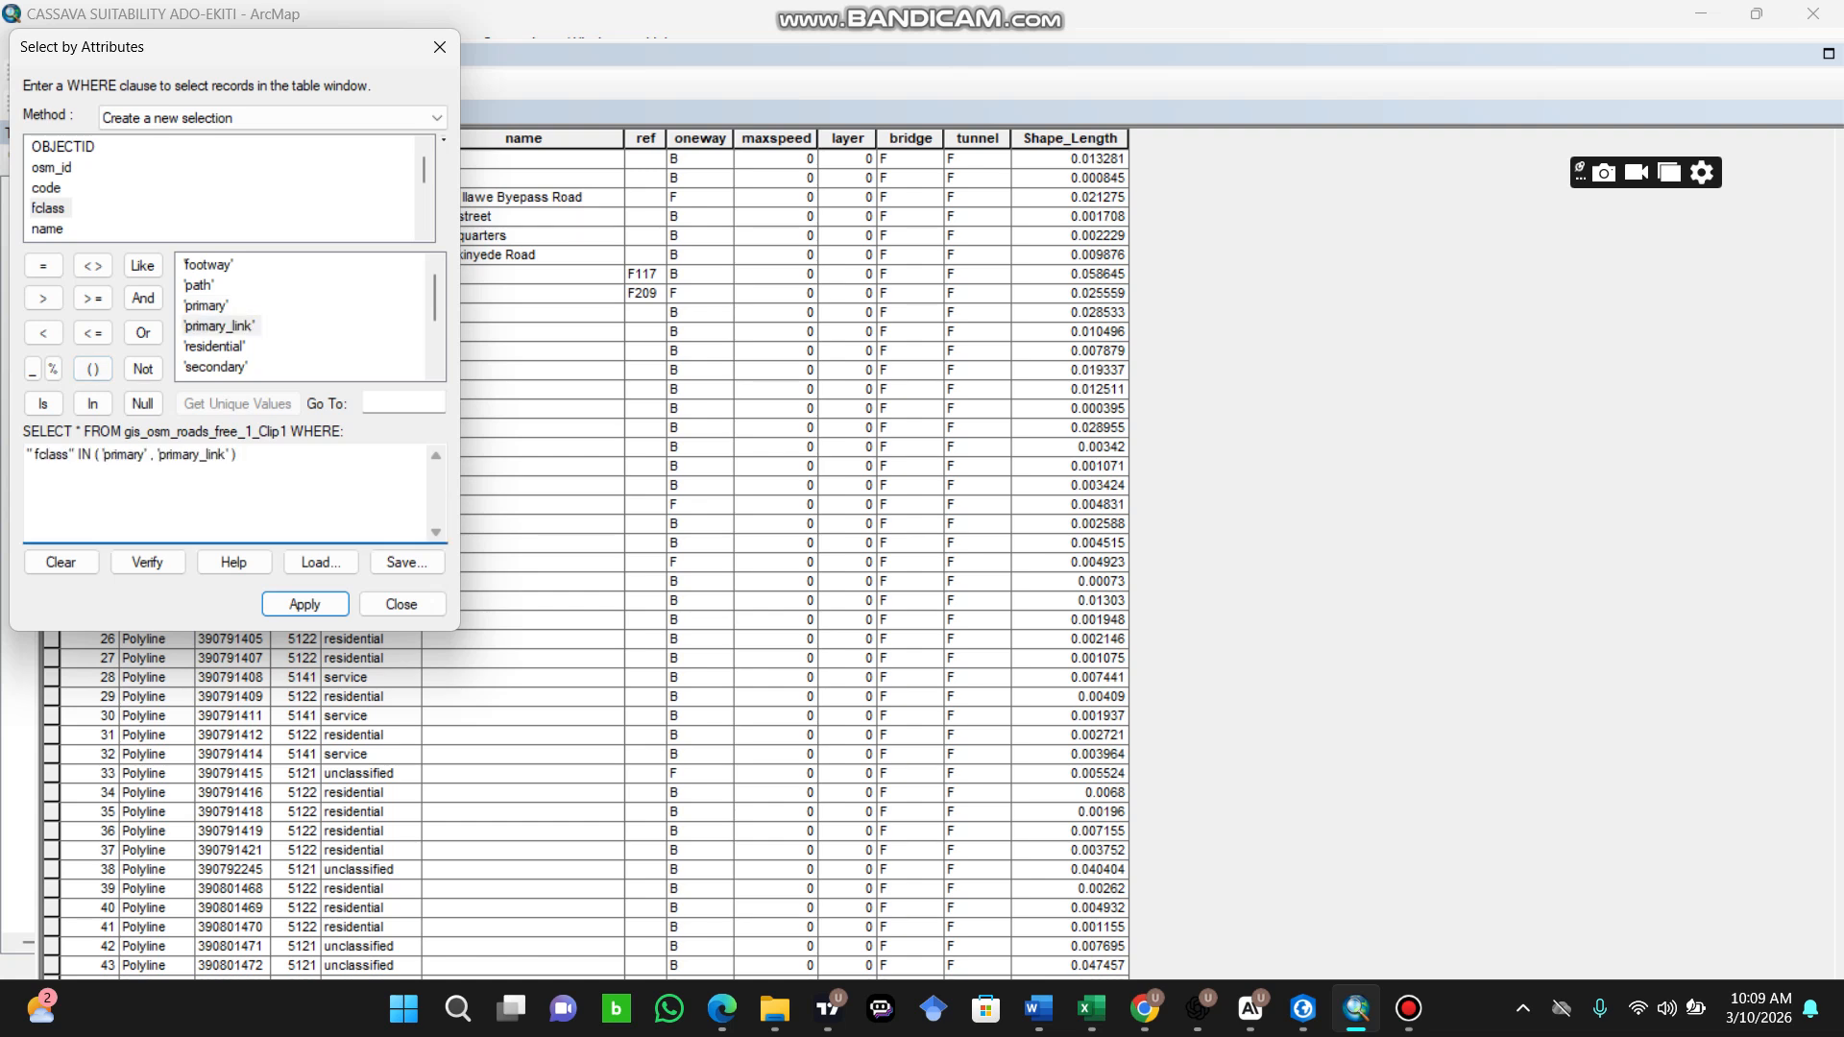
Step: Extend the IN list with the 'residential' and 'secondary' classes, following each with a comma
{"action": "type", "text": ","}
{"action": "double_click", "coordinate": [215, 347]}
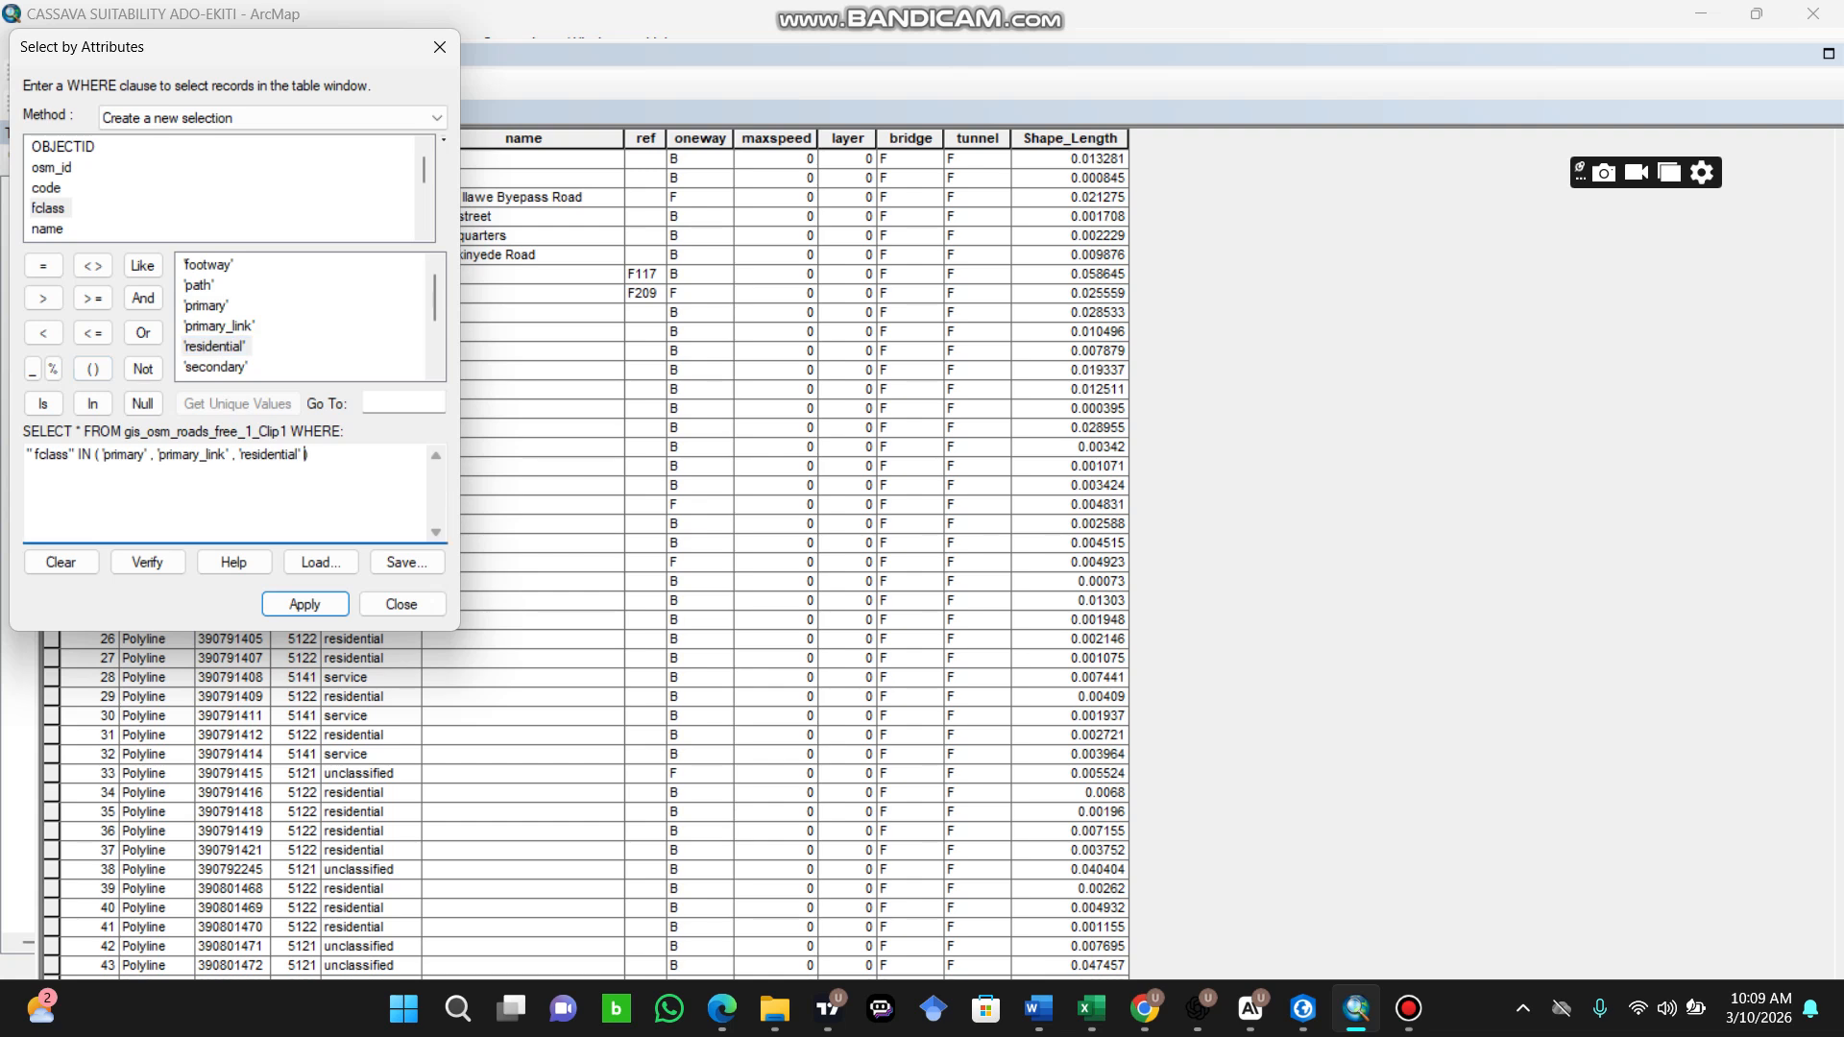
{"action": "type", "text": ","}
{"action": "left_click", "coordinate": [216, 367]}
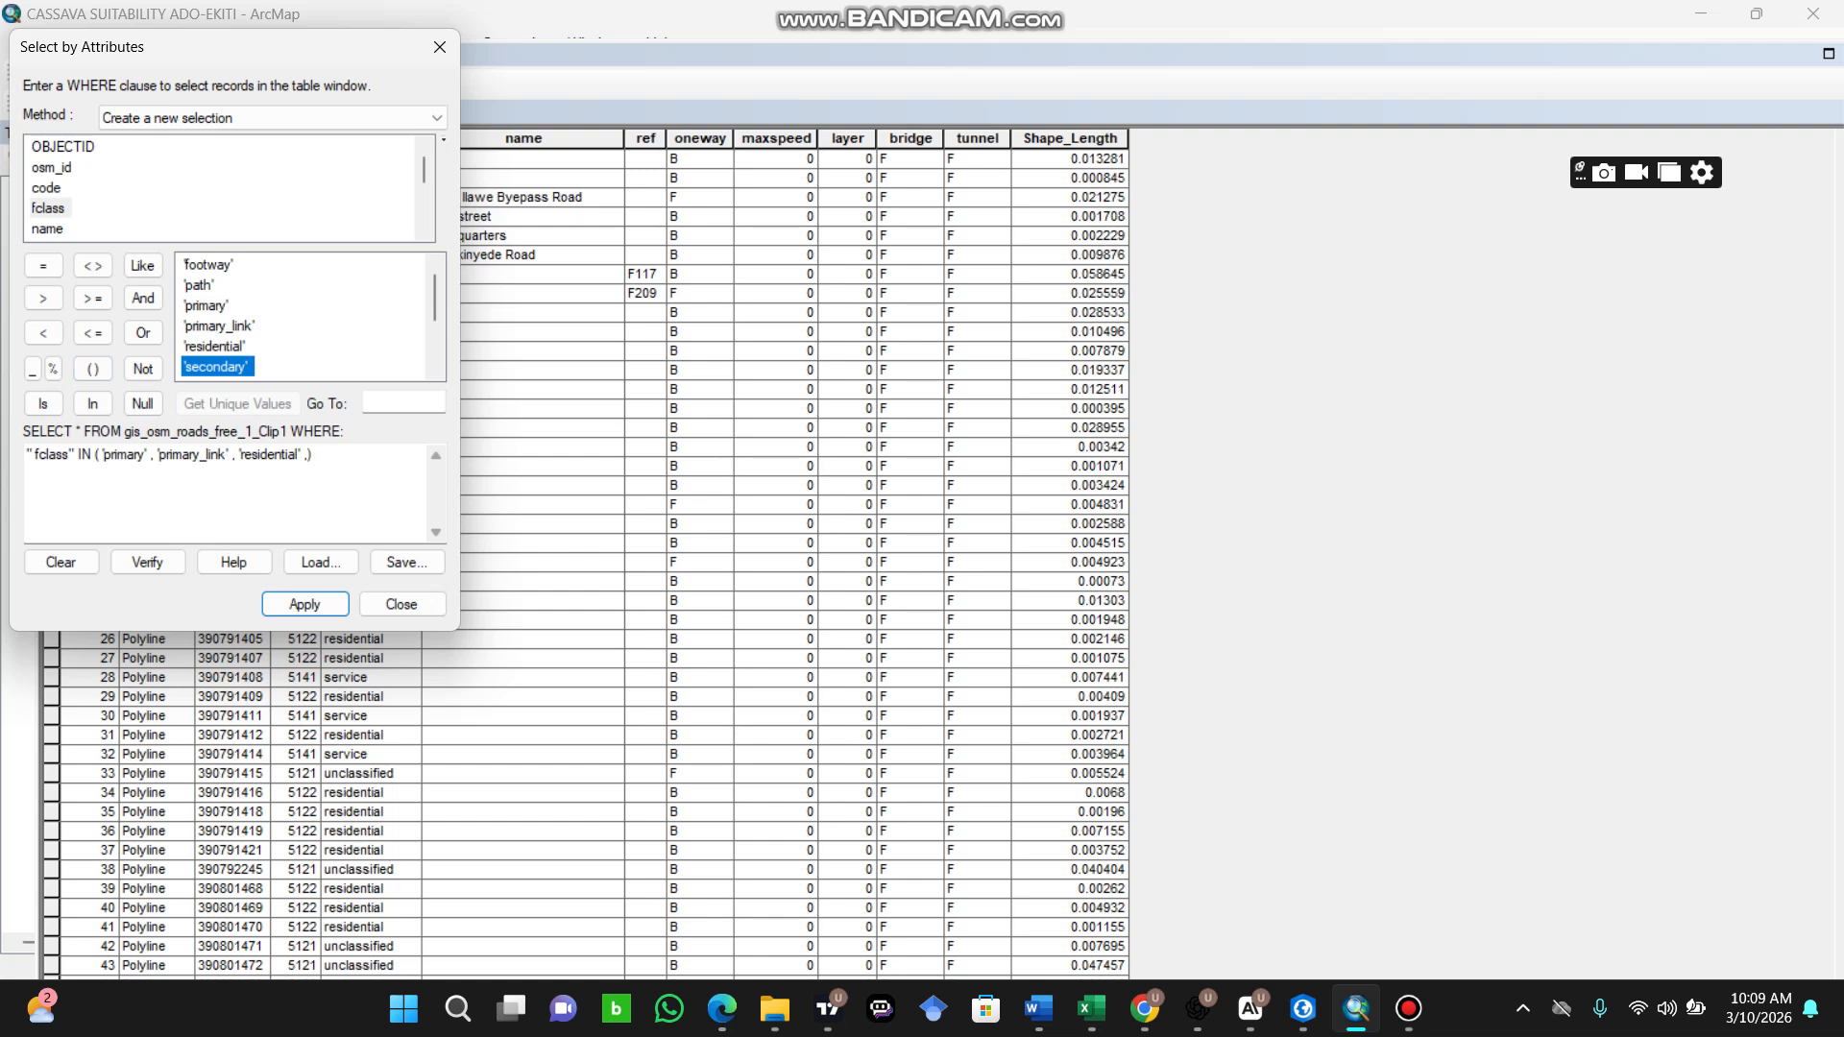
{"action": "double_click", "coordinate": [215, 366]}
{"action": "type", "text": ","}
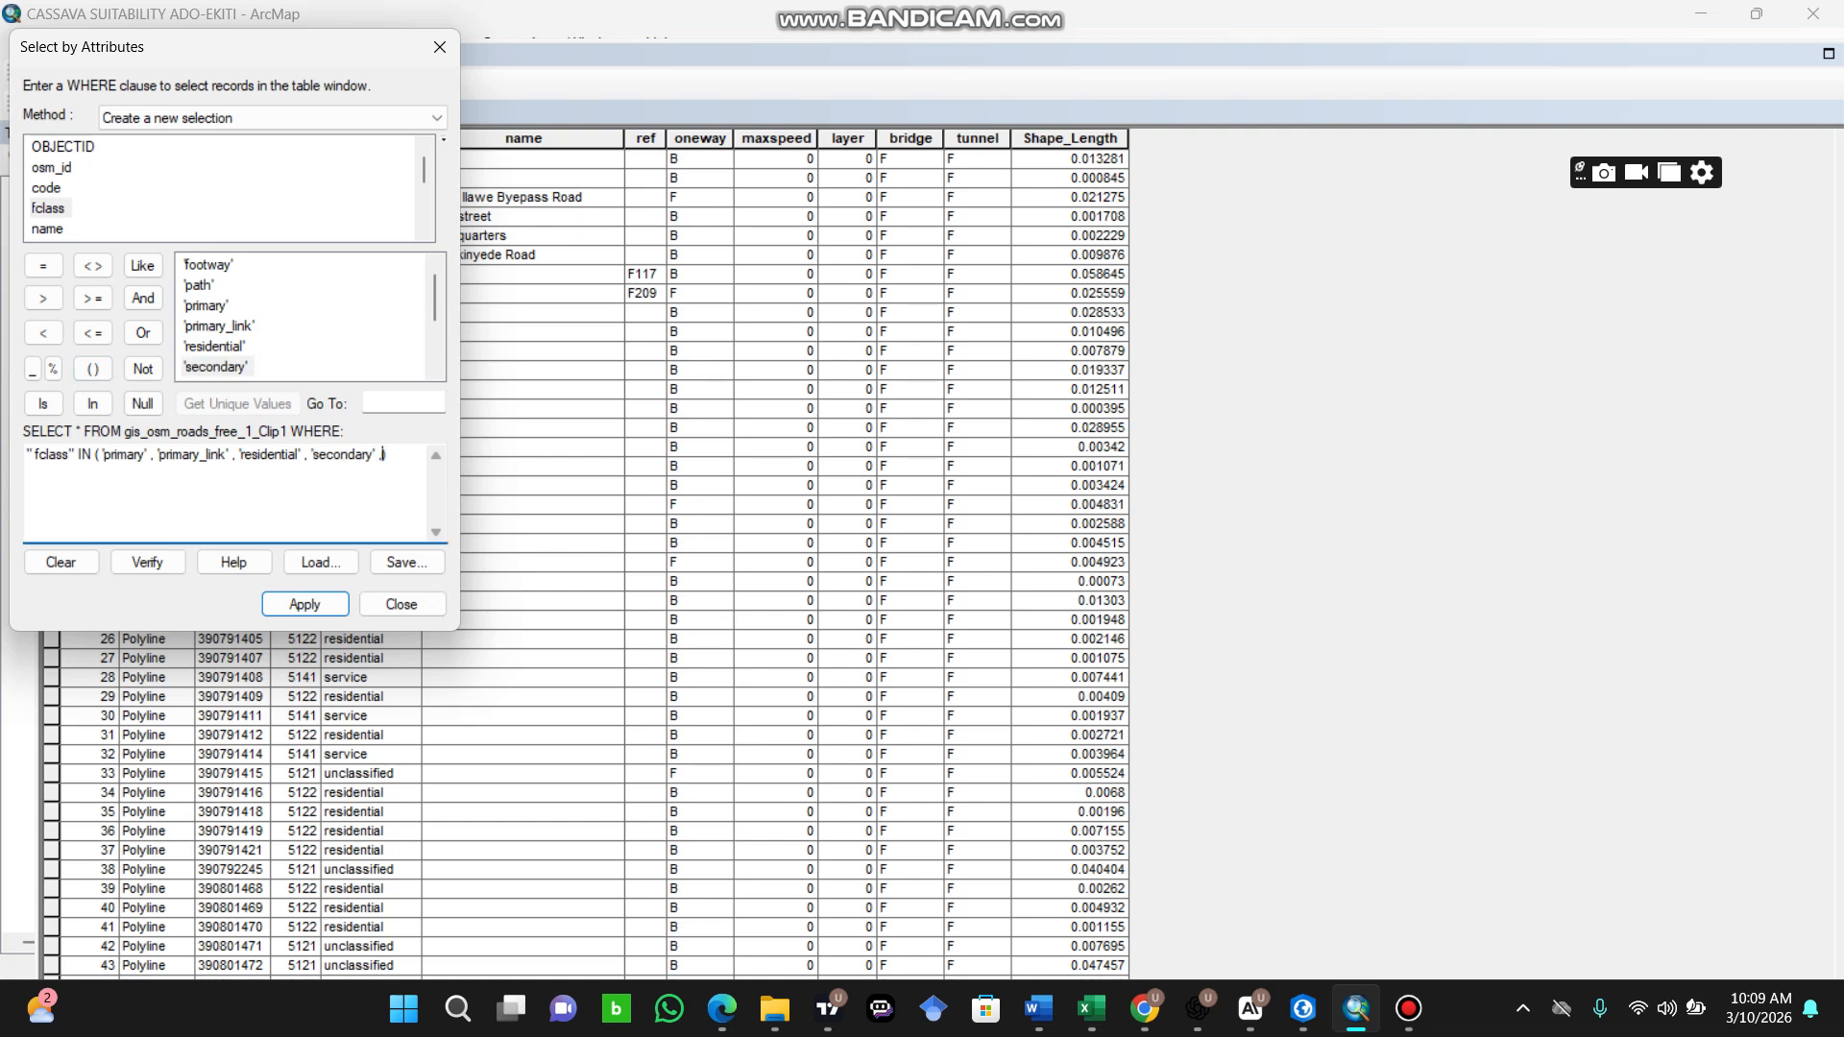
Step: Add 'tertiary', 'tertiary_link' and 'track' to the IN list and verify the expression
{"action": "scroll", "coordinate": [307, 317], "scroll_direction": "down", "scroll_amount": 1}
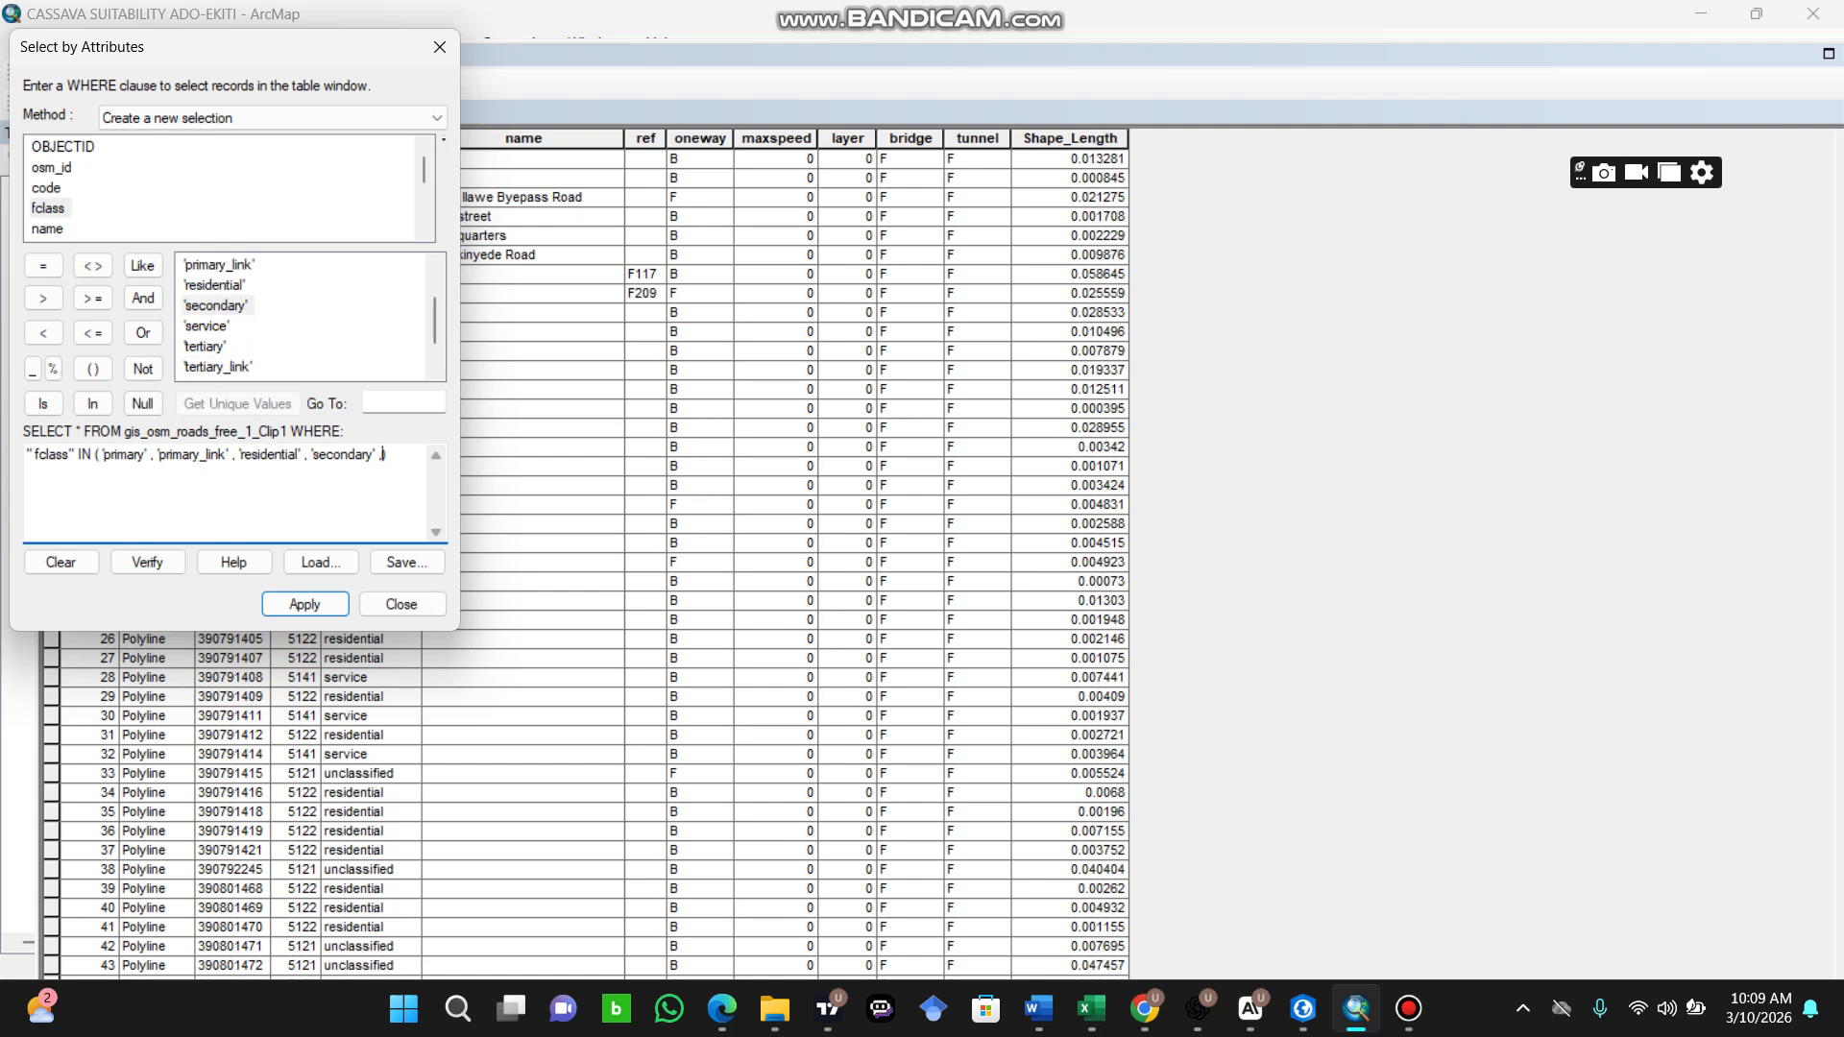
{"action": "double_click", "coordinate": [204, 346]}
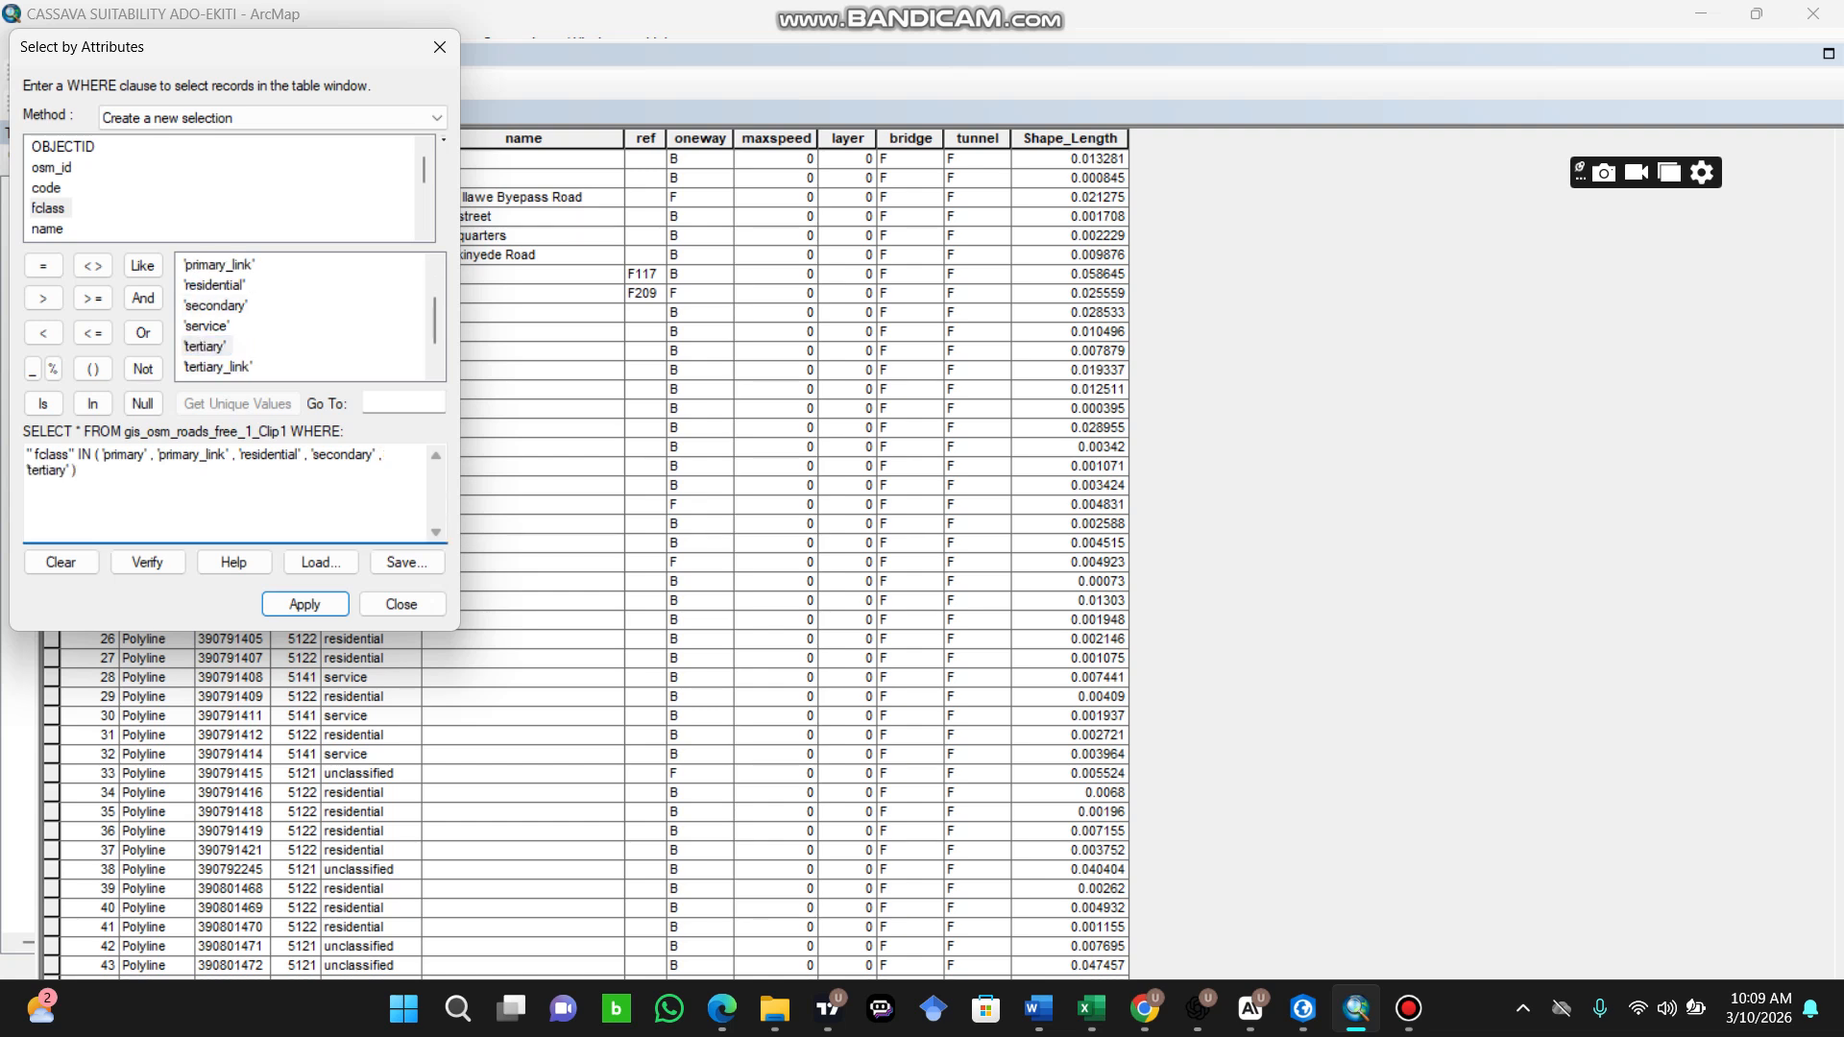
{"action": "type", "text": ","}
{"action": "double_click", "coordinate": [218, 367]}
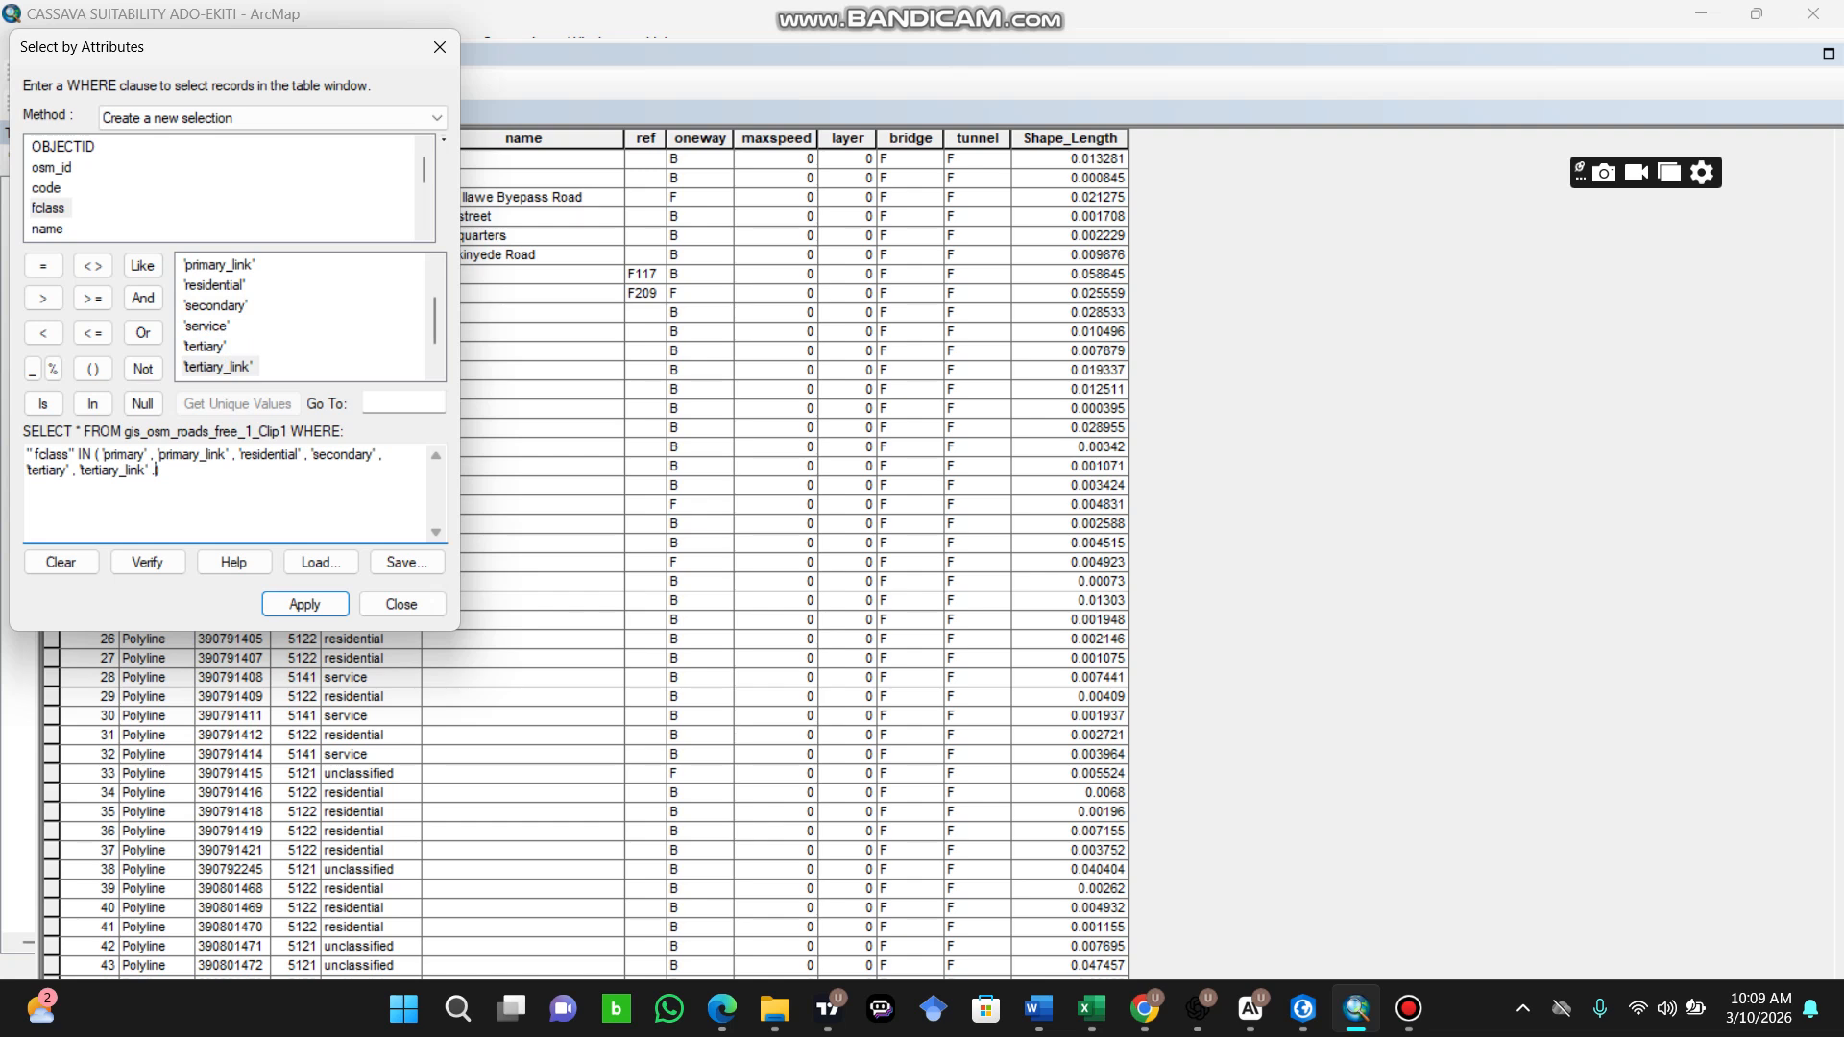
{"action": "scroll", "coordinate": [302, 316], "scroll_direction": "down", "scroll_amount": 1}
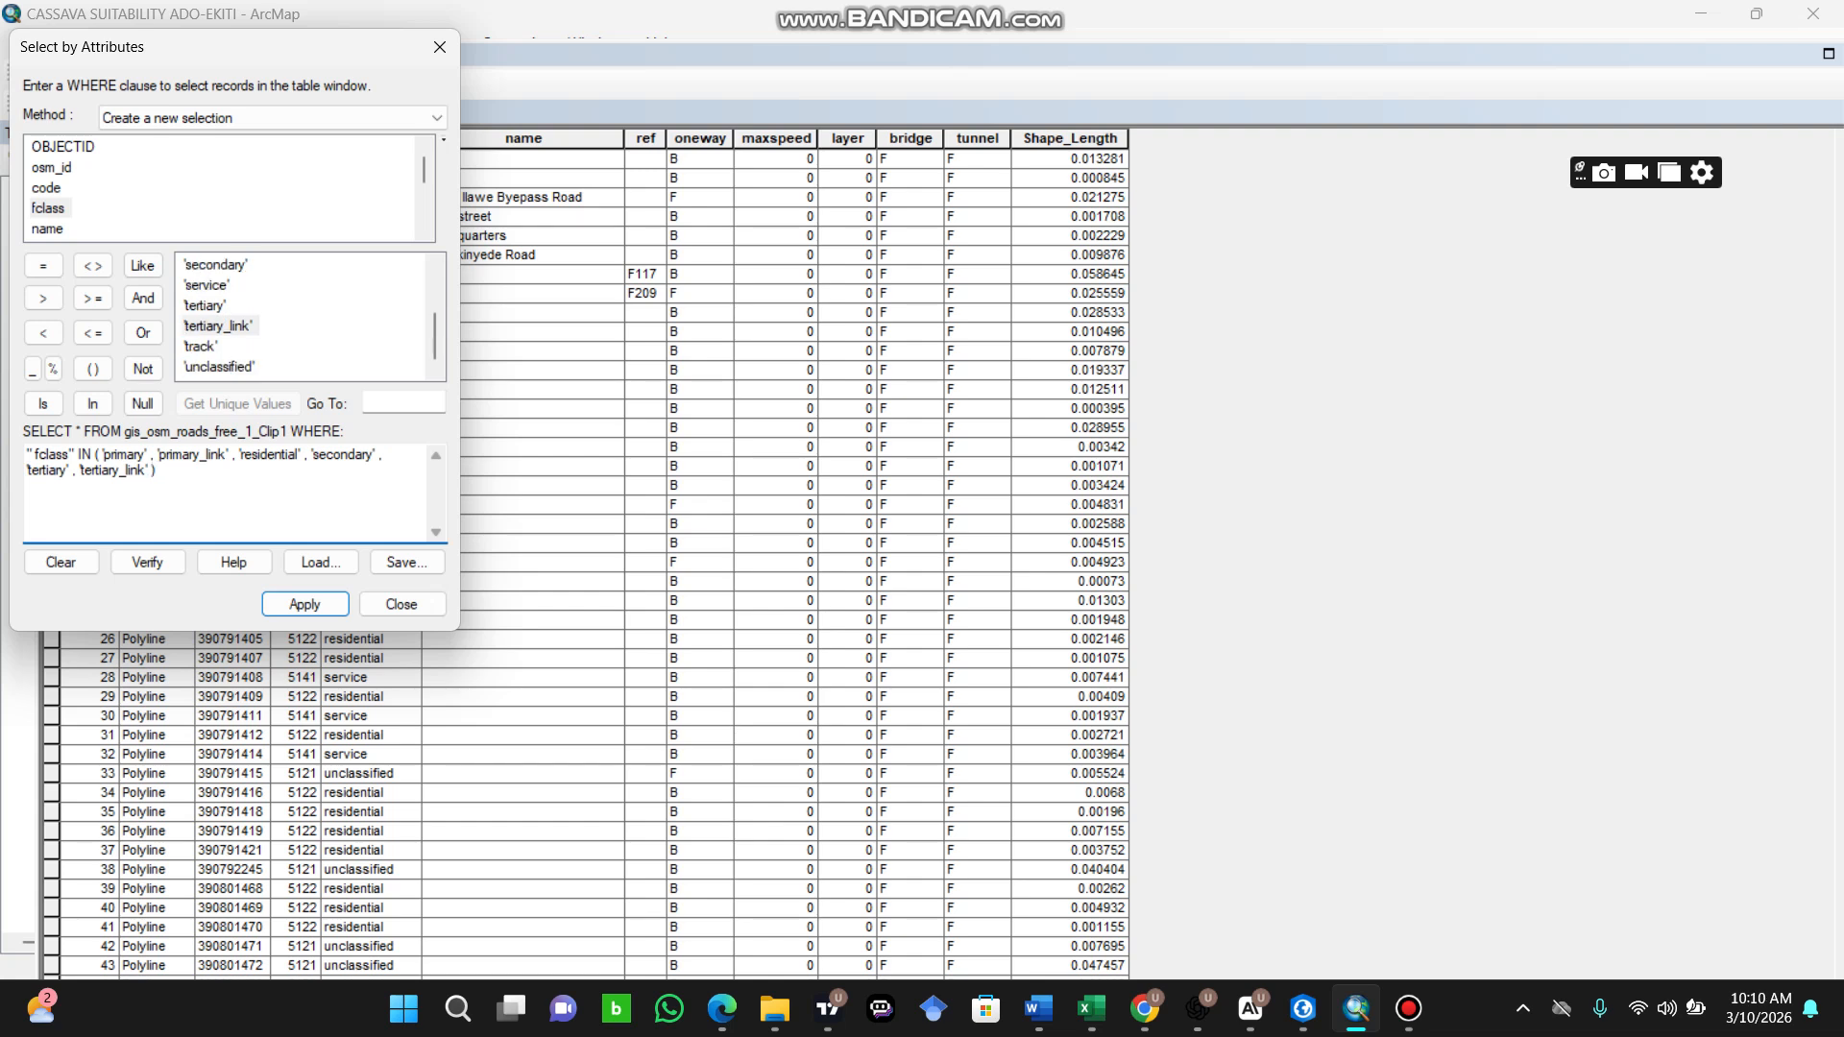
{"action": "type", "text": ","}
{"action": "double_click", "coordinate": [199, 346]}
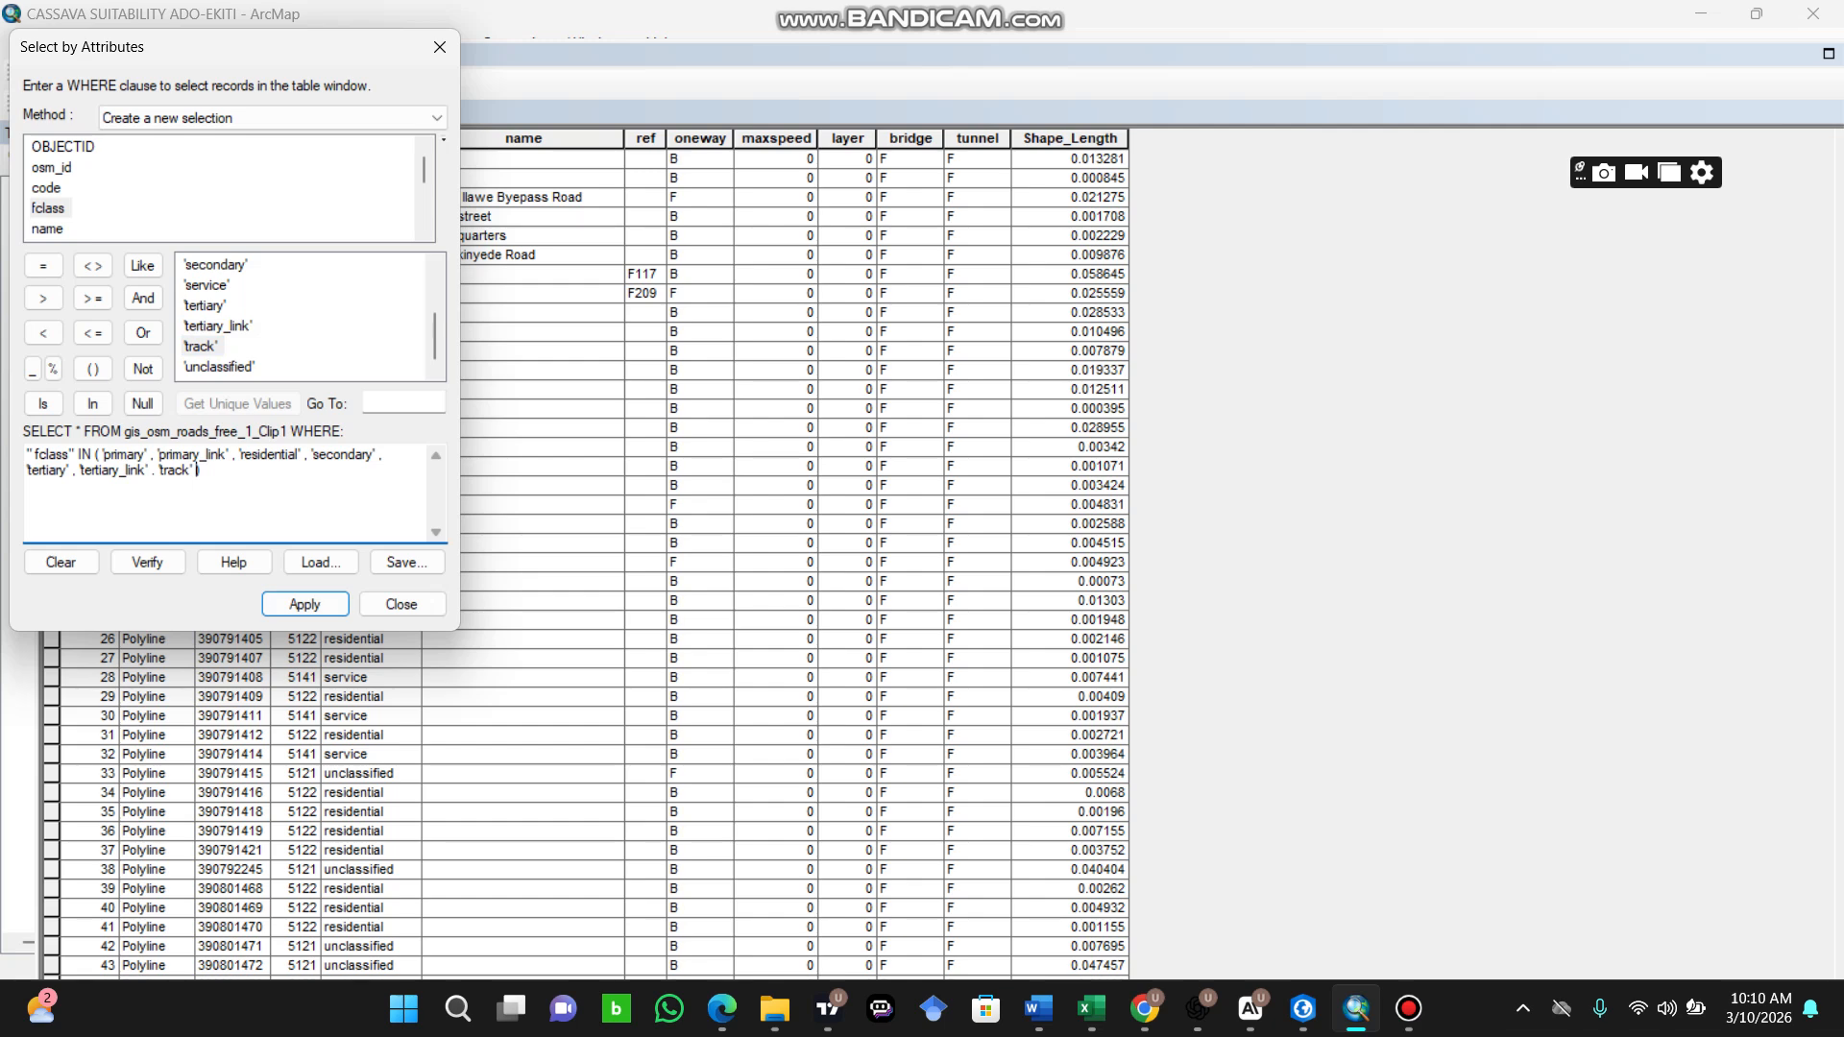
{"action": "left_click", "coordinate": [147, 561]}
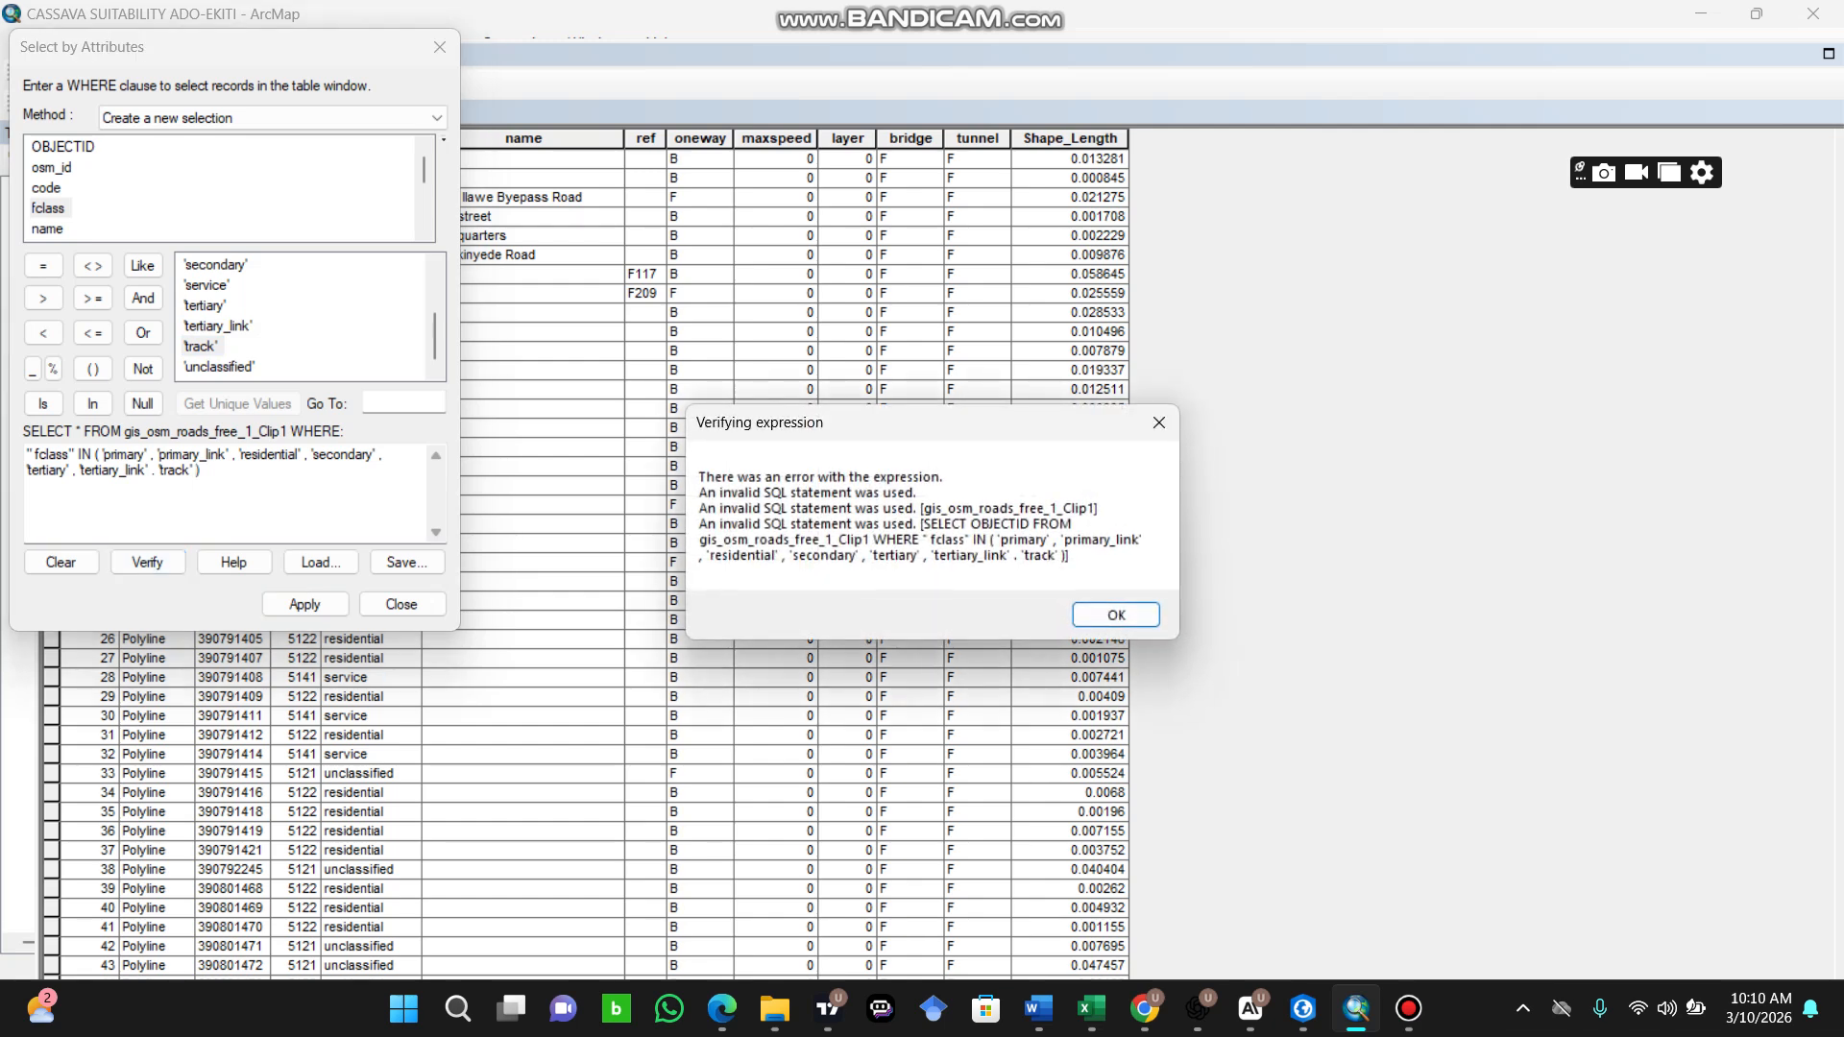
{"action": "left_click", "coordinate": [1160, 422]}
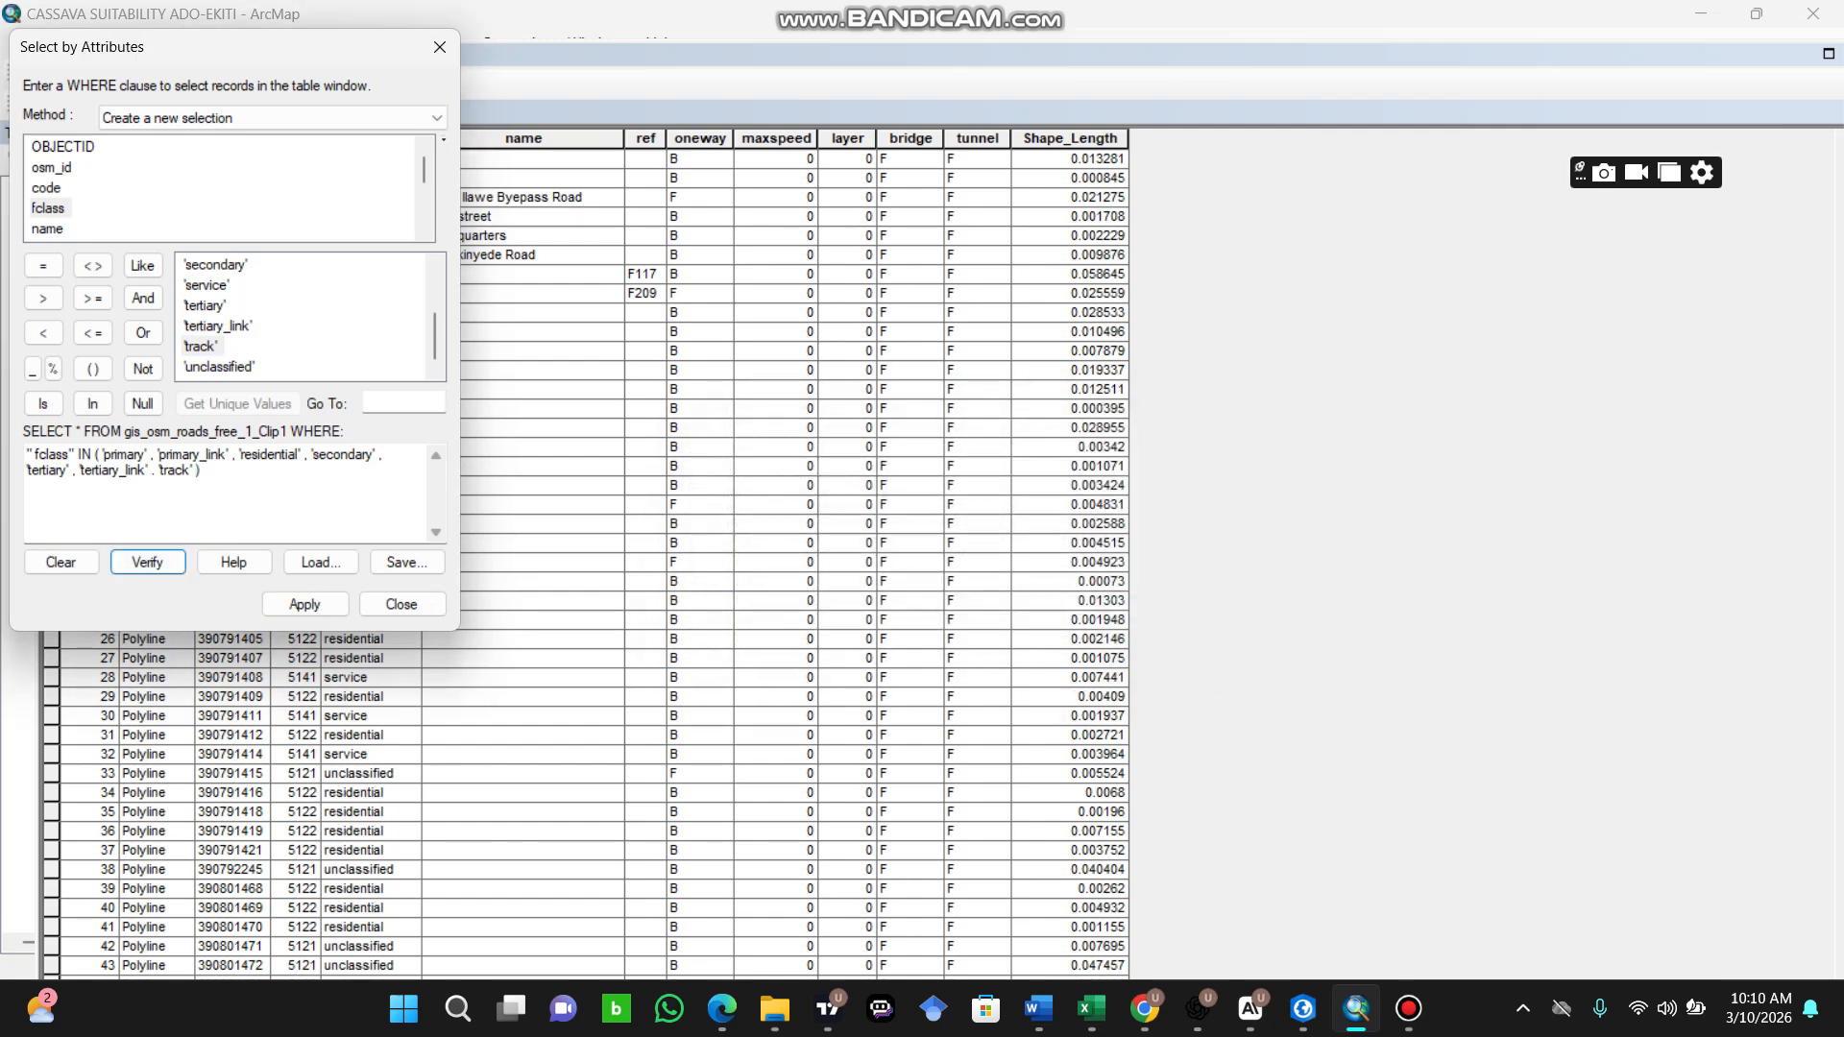
Step: Retype the separators after 'primary_link', 'residential' and 'secondary' as commas directly behind the closing quotes
{"action": "left_click", "coordinate": [236, 455]}
{"action": "key", "text": "BackSpace"}
{"action": "key", "text": "BackSpace"}
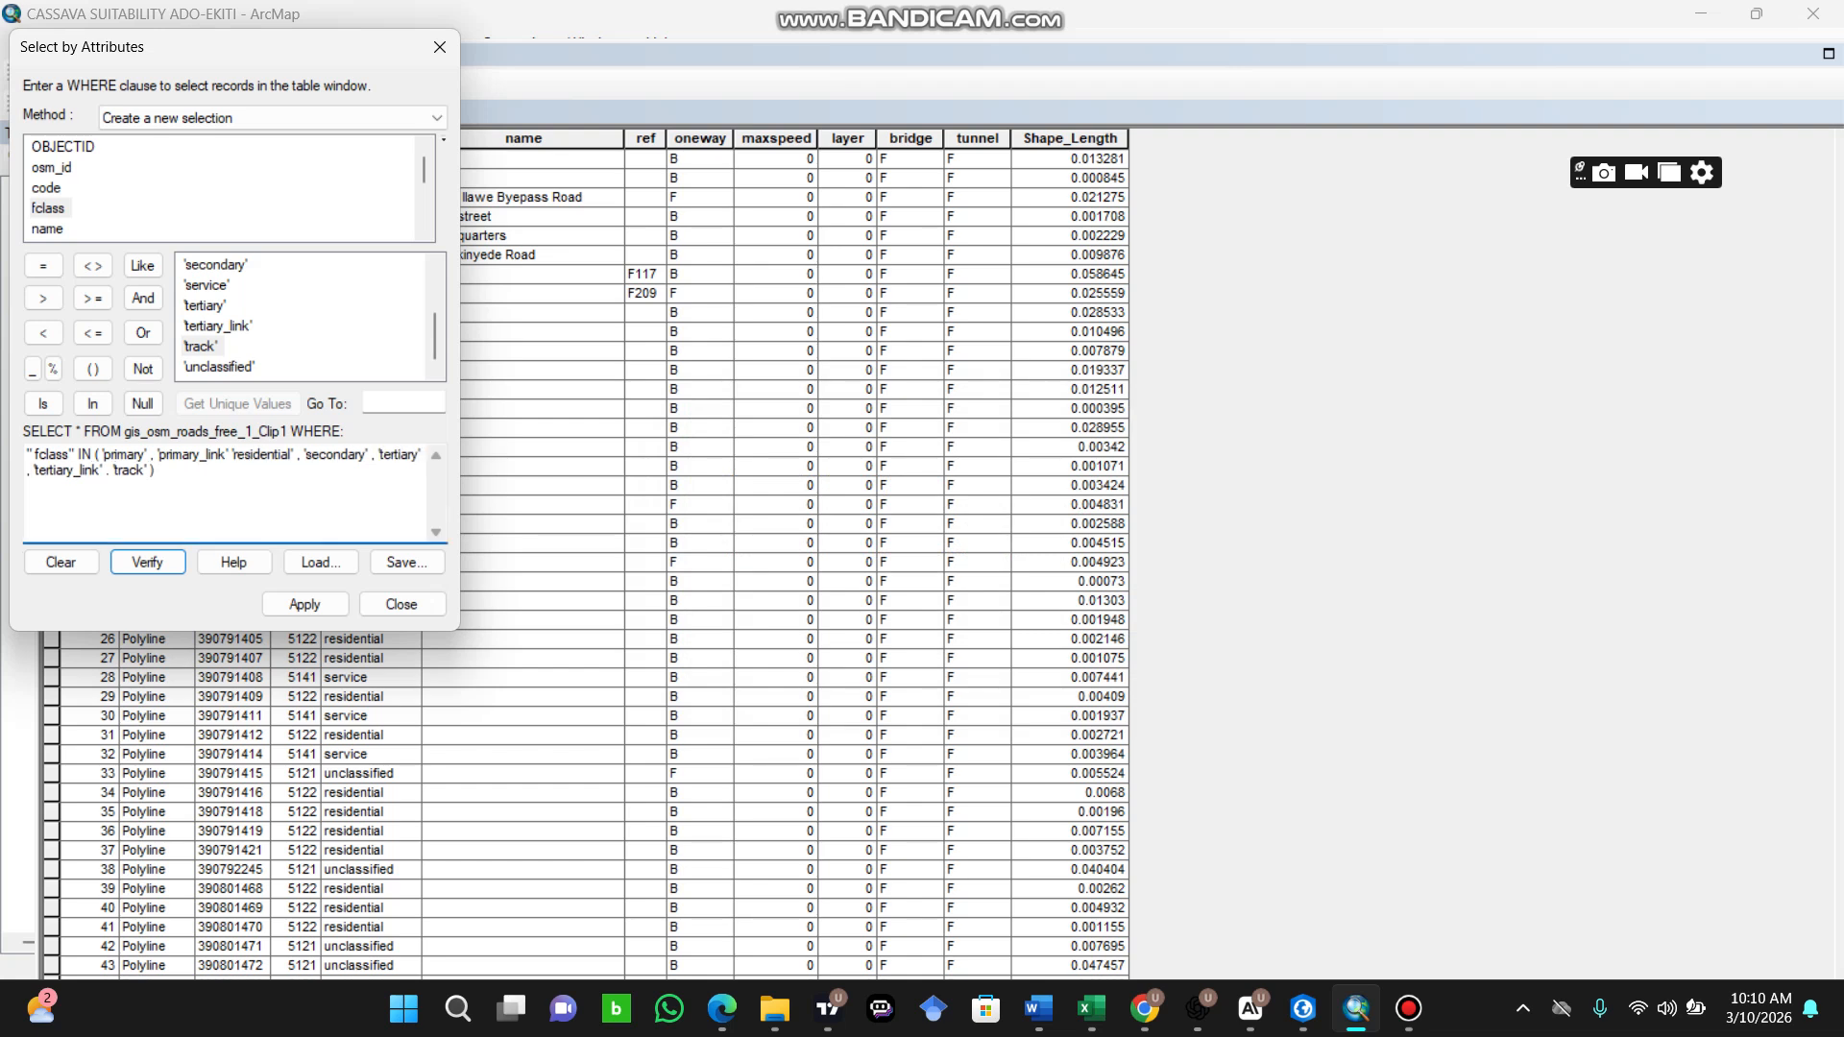
{"action": "type", "text": ","}
{"action": "key", "text": "BackSpace"}
{"action": "key", "text": "BackSpace"}
{"action": "type", "text": ","}
{"action": "key", "text": "BackSpace"}
{"action": "key", "text": "BackSpace"}
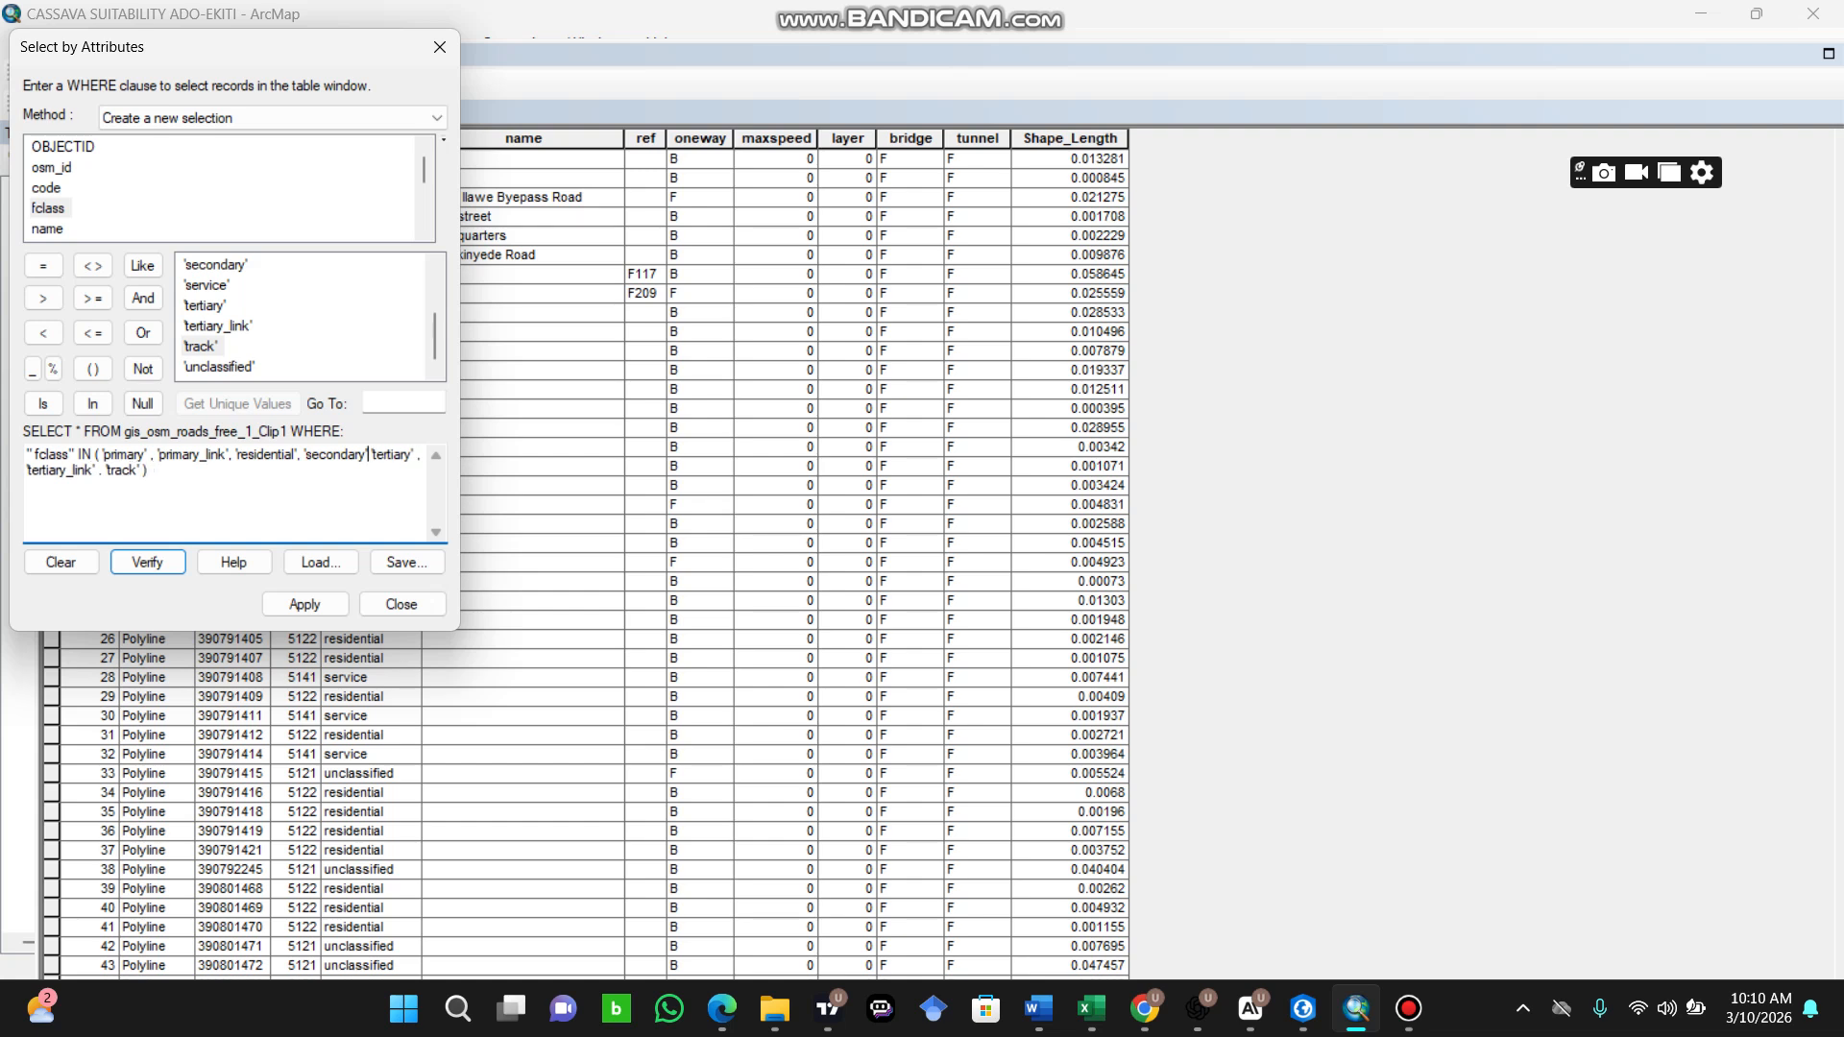
{"action": "type", "text": ","}
Step: Correct the separators after 'primary', 'tertiary' and 'tertiary_link' to plain commas and verify the expression again
{"action": "key", "text": "BackSpace"}
{"action": "key", "text": "BackSpace"}
{"action": "type", "text": ","}
{"action": "key", "text": "BackSpace"}
{"action": "key", "text": "BackSpace"}
{"action": "type", "text": ","}
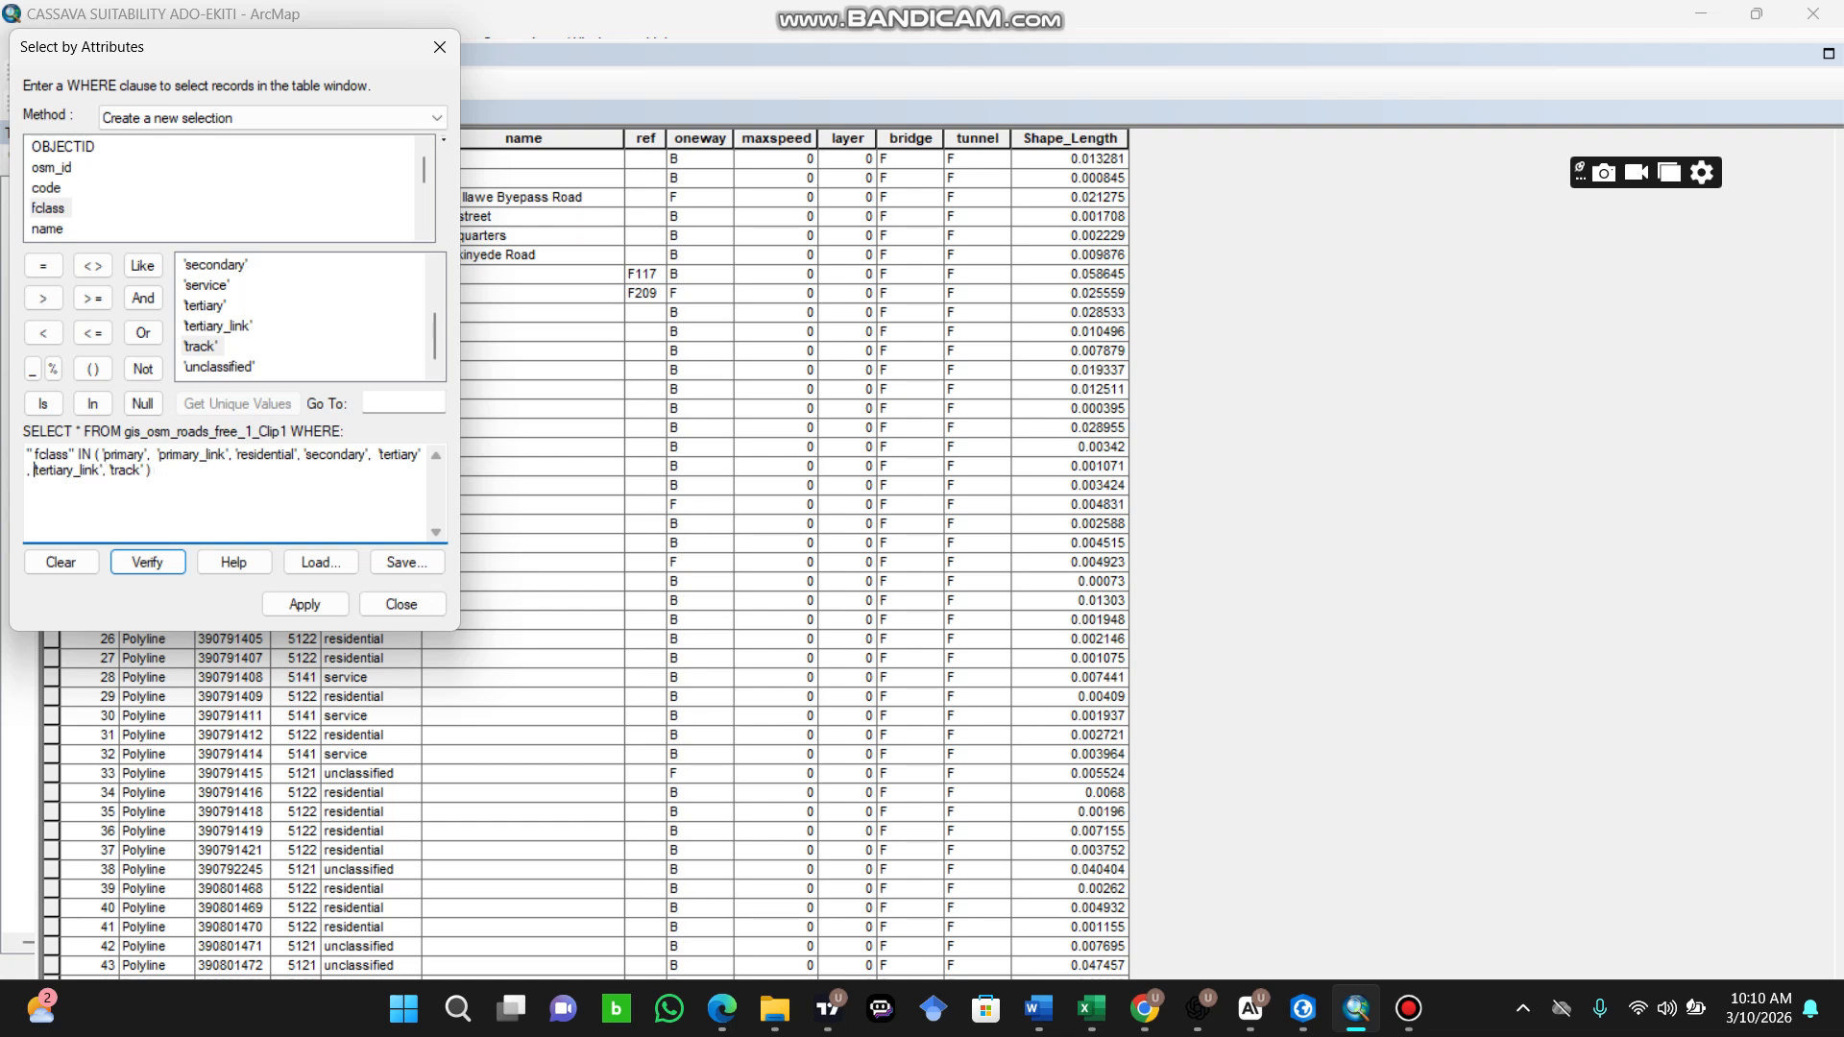
{"action": "key", "text": "BackSpace"}
{"action": "key", "text": "BackSpace"}
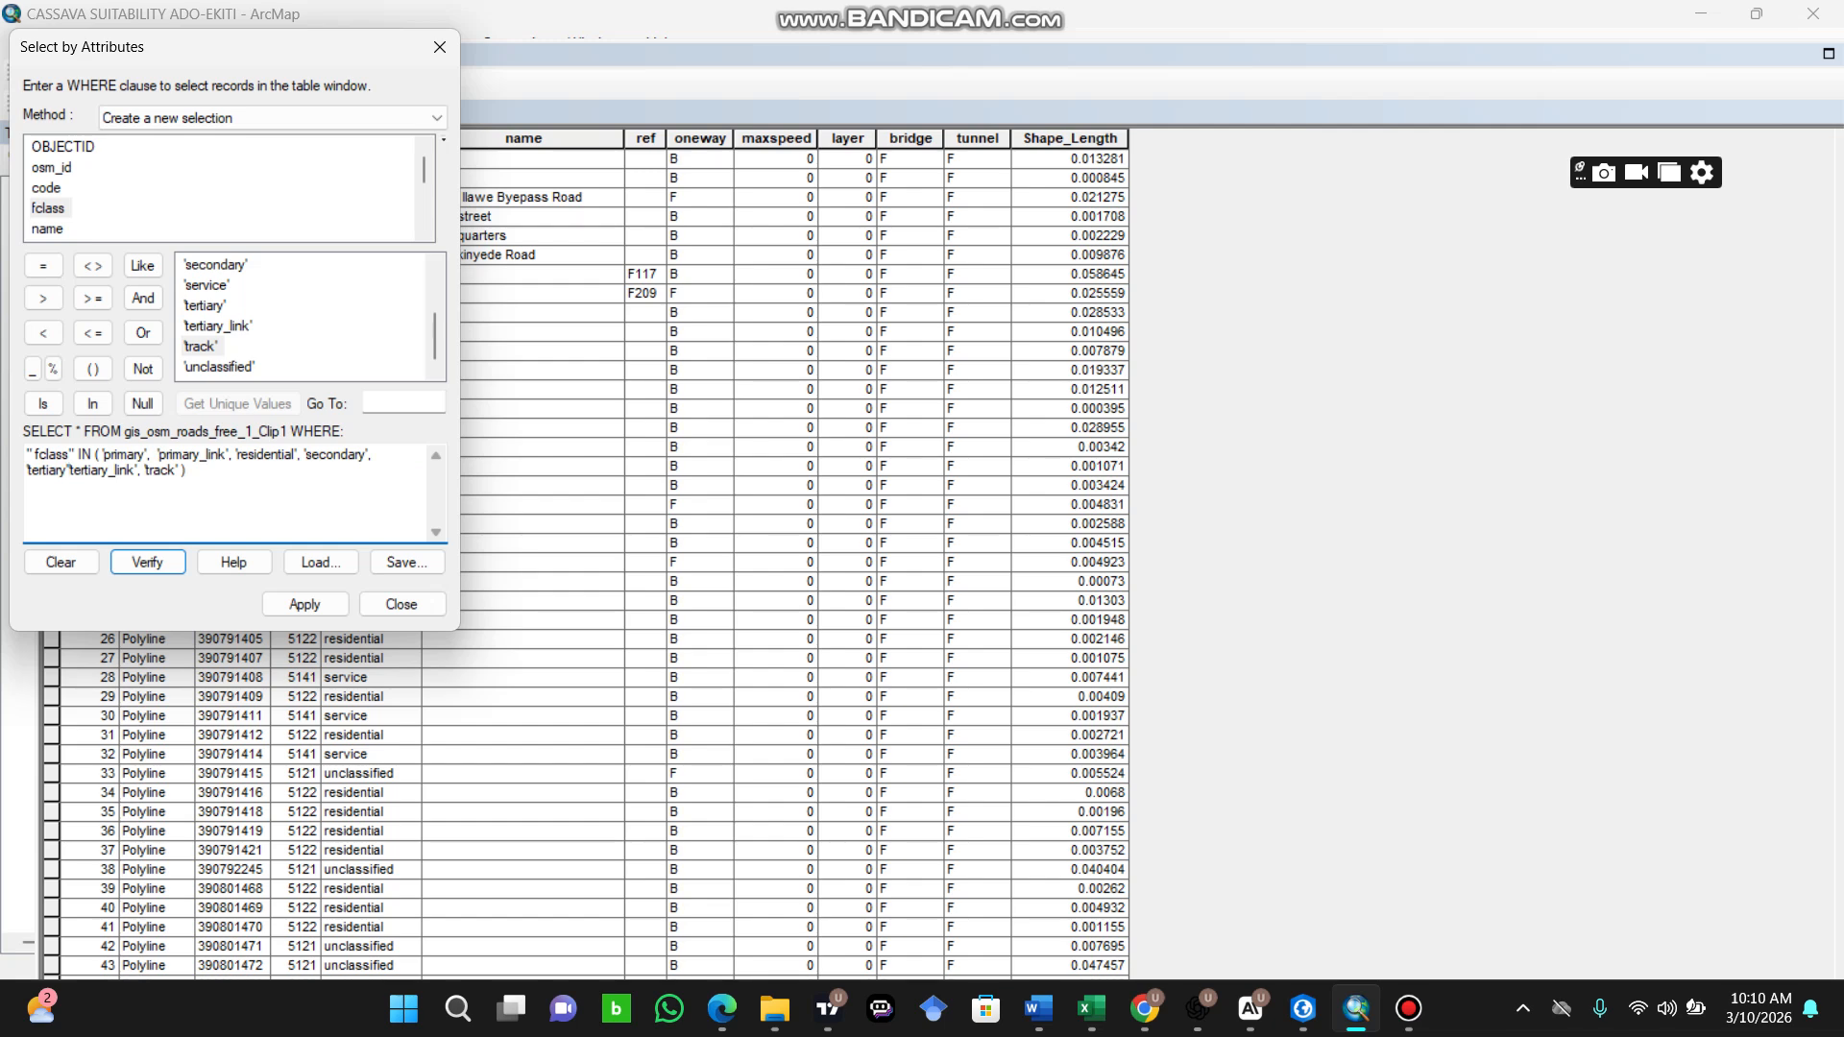
{"action": "type", "text": ","}
{"action": "left_click", "coordinate": [148, 563]}
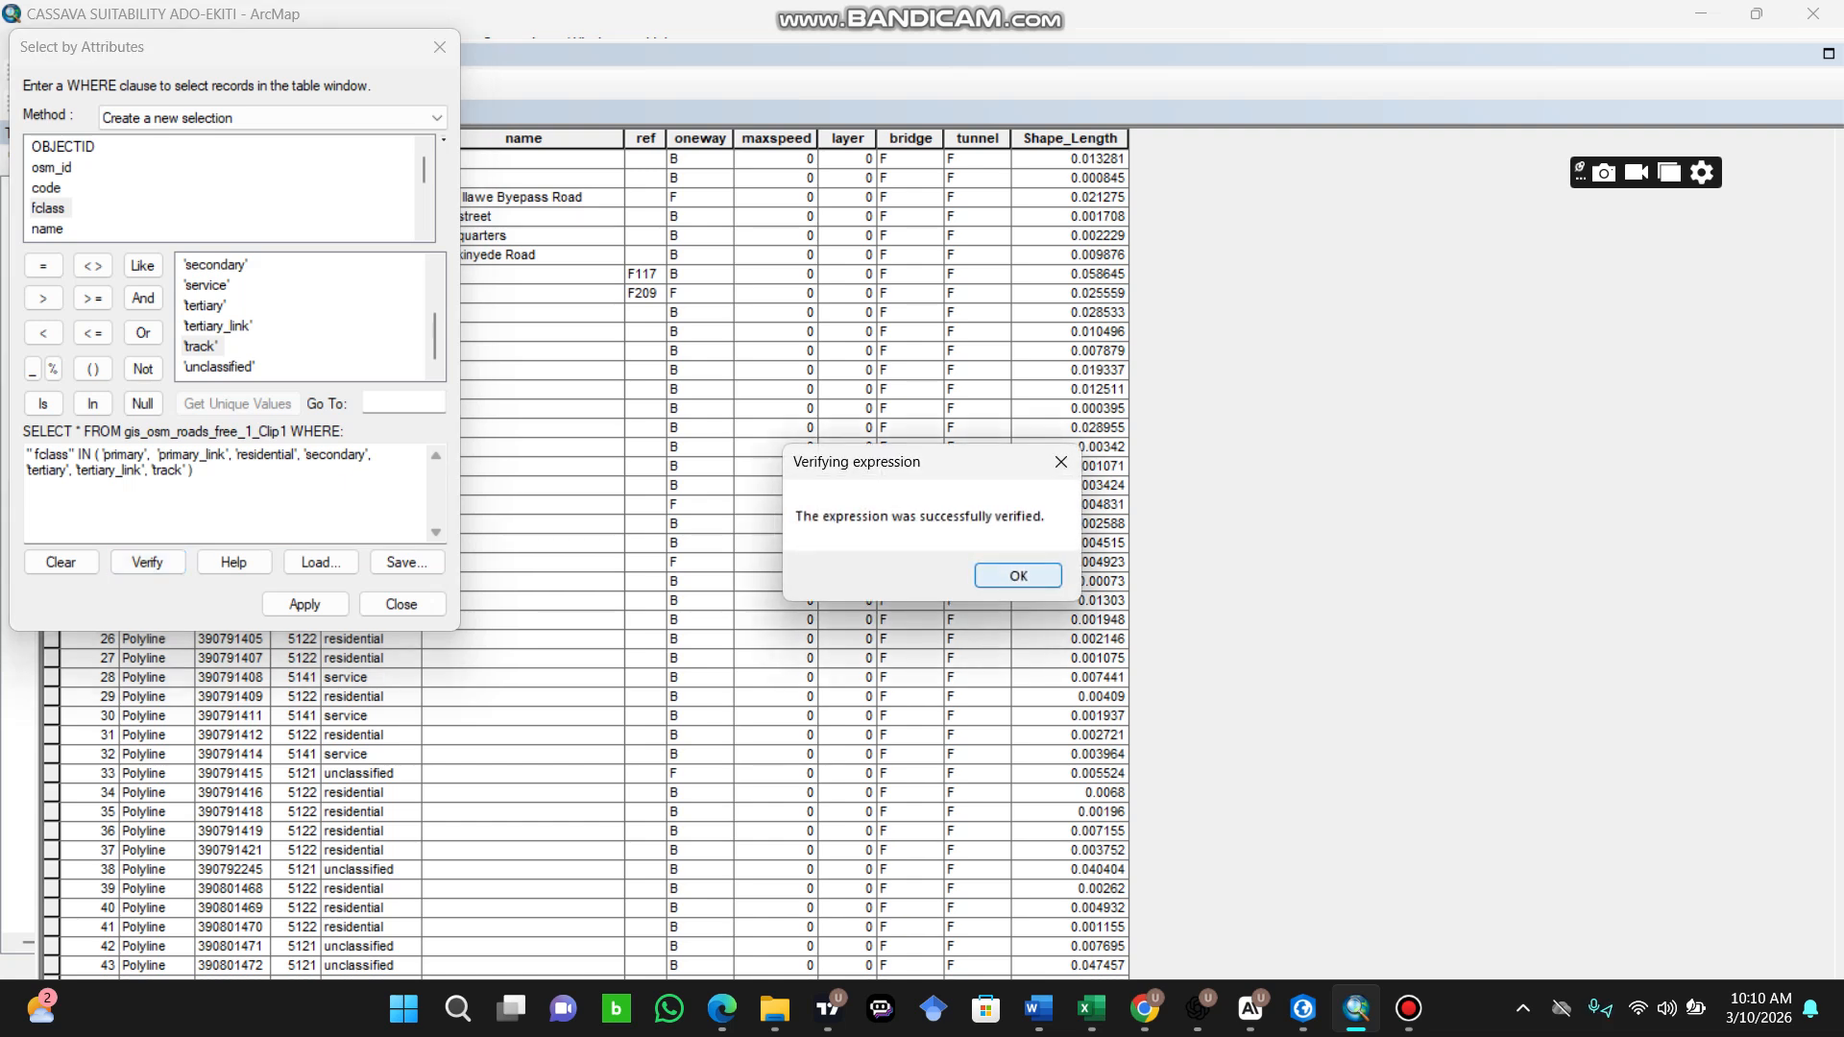
{"action": "left_click", "coordinate": [1061, 462]}
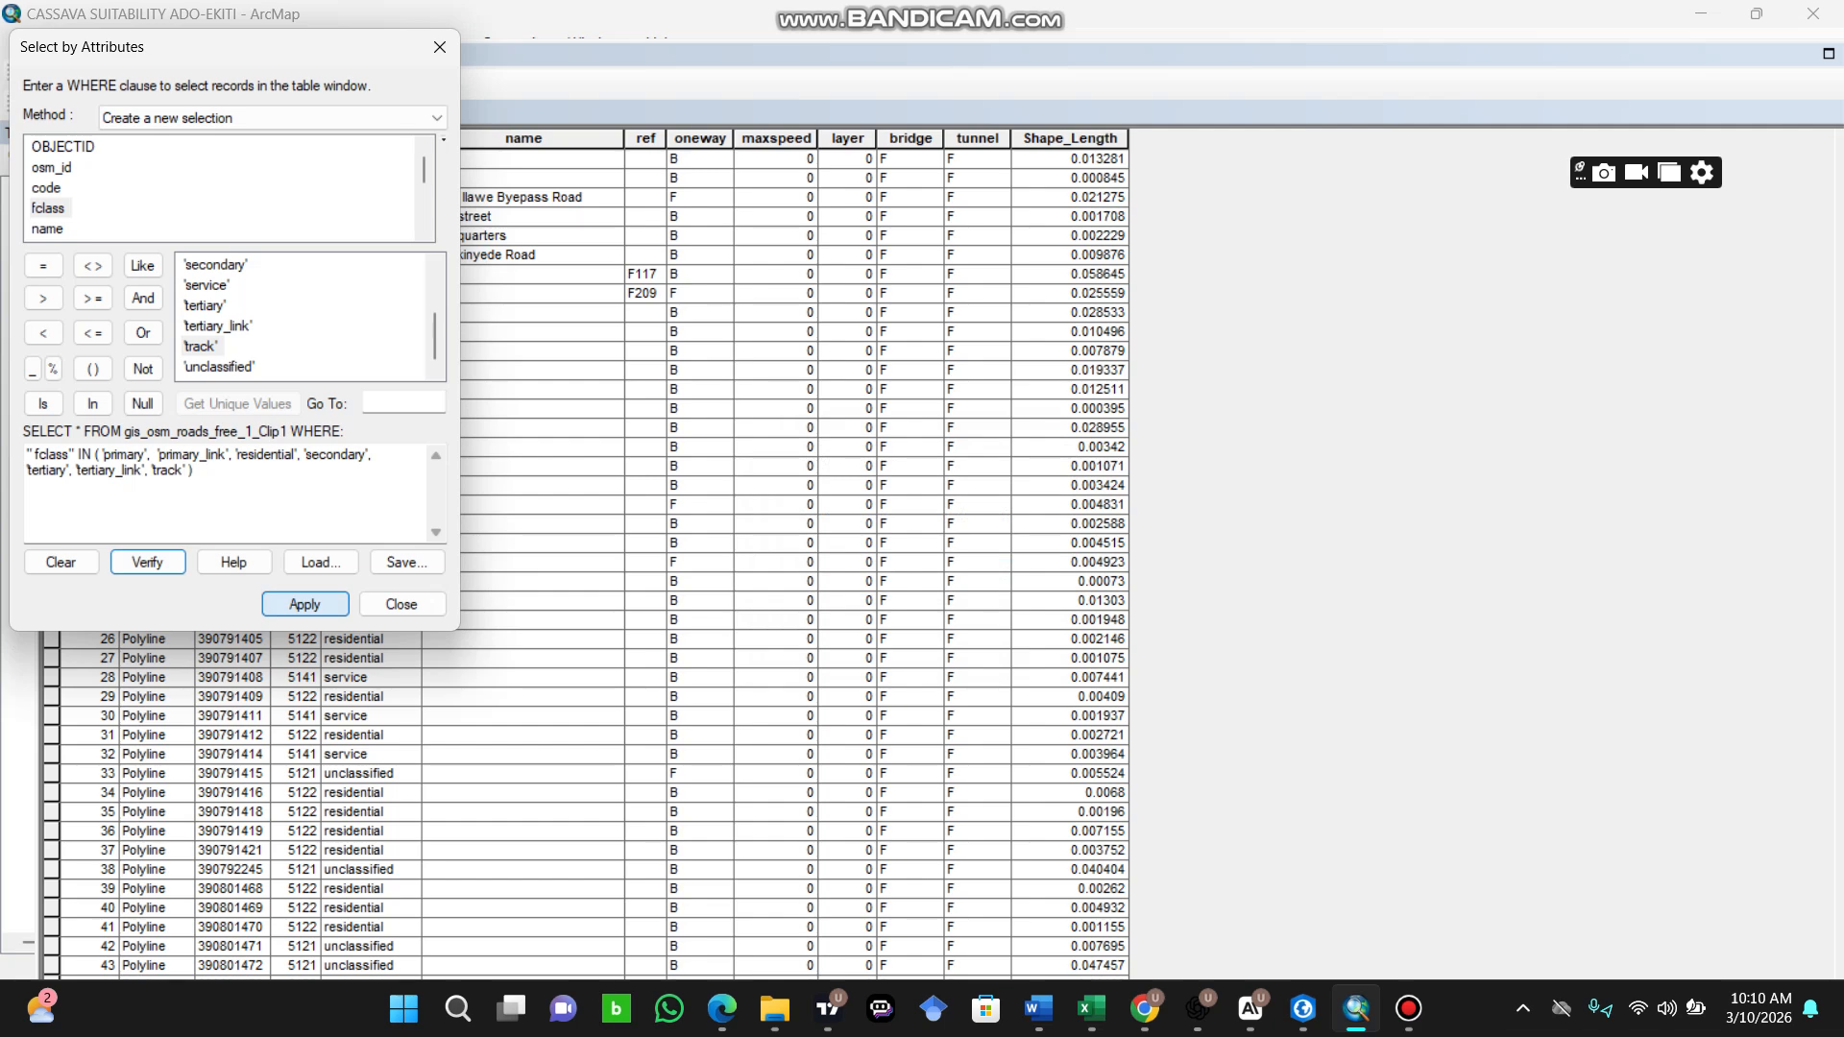
Step: Apply the fclass query to select the matching roads and close the attribute table
{"action": "left_click", "coordinate": [305, 604]}
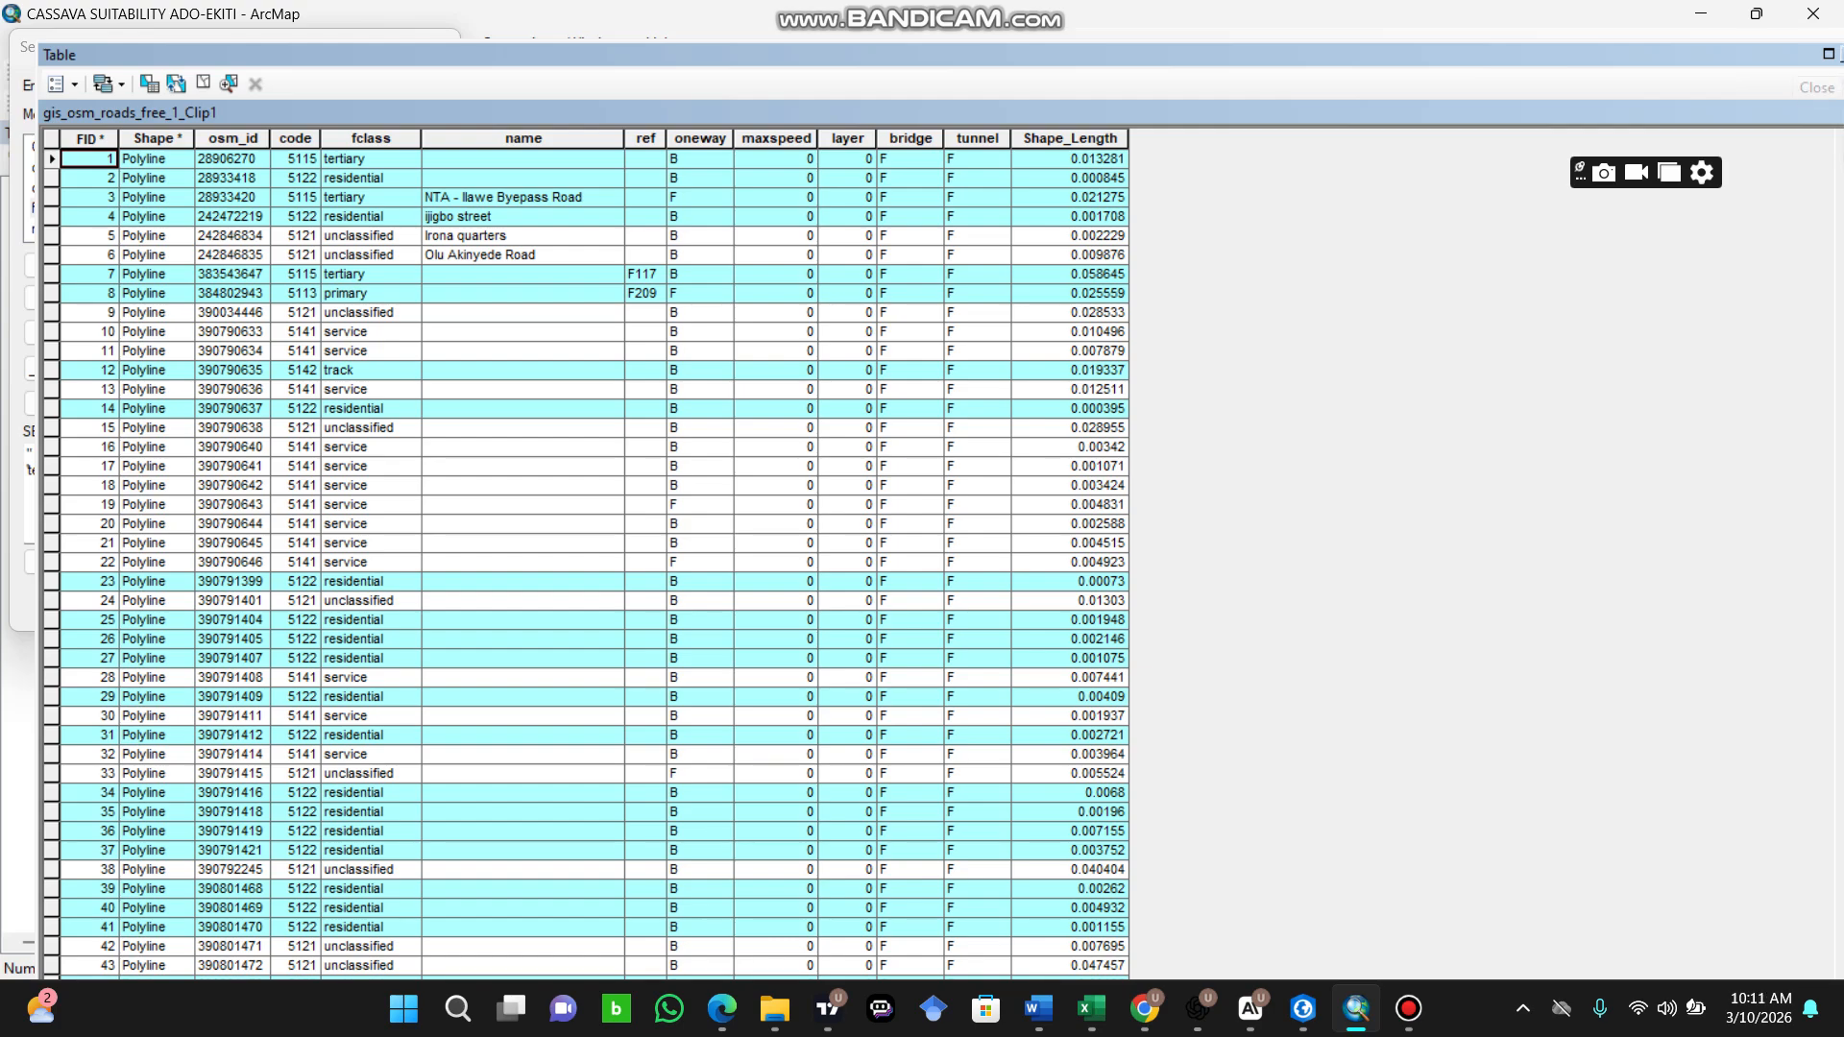
{"action": "left_click", "coordinate": [1840, 55]}
{"action": "scroll", "coordinate": [1143, 498], "scroll_direction": "up", "scroll_amount": 3}
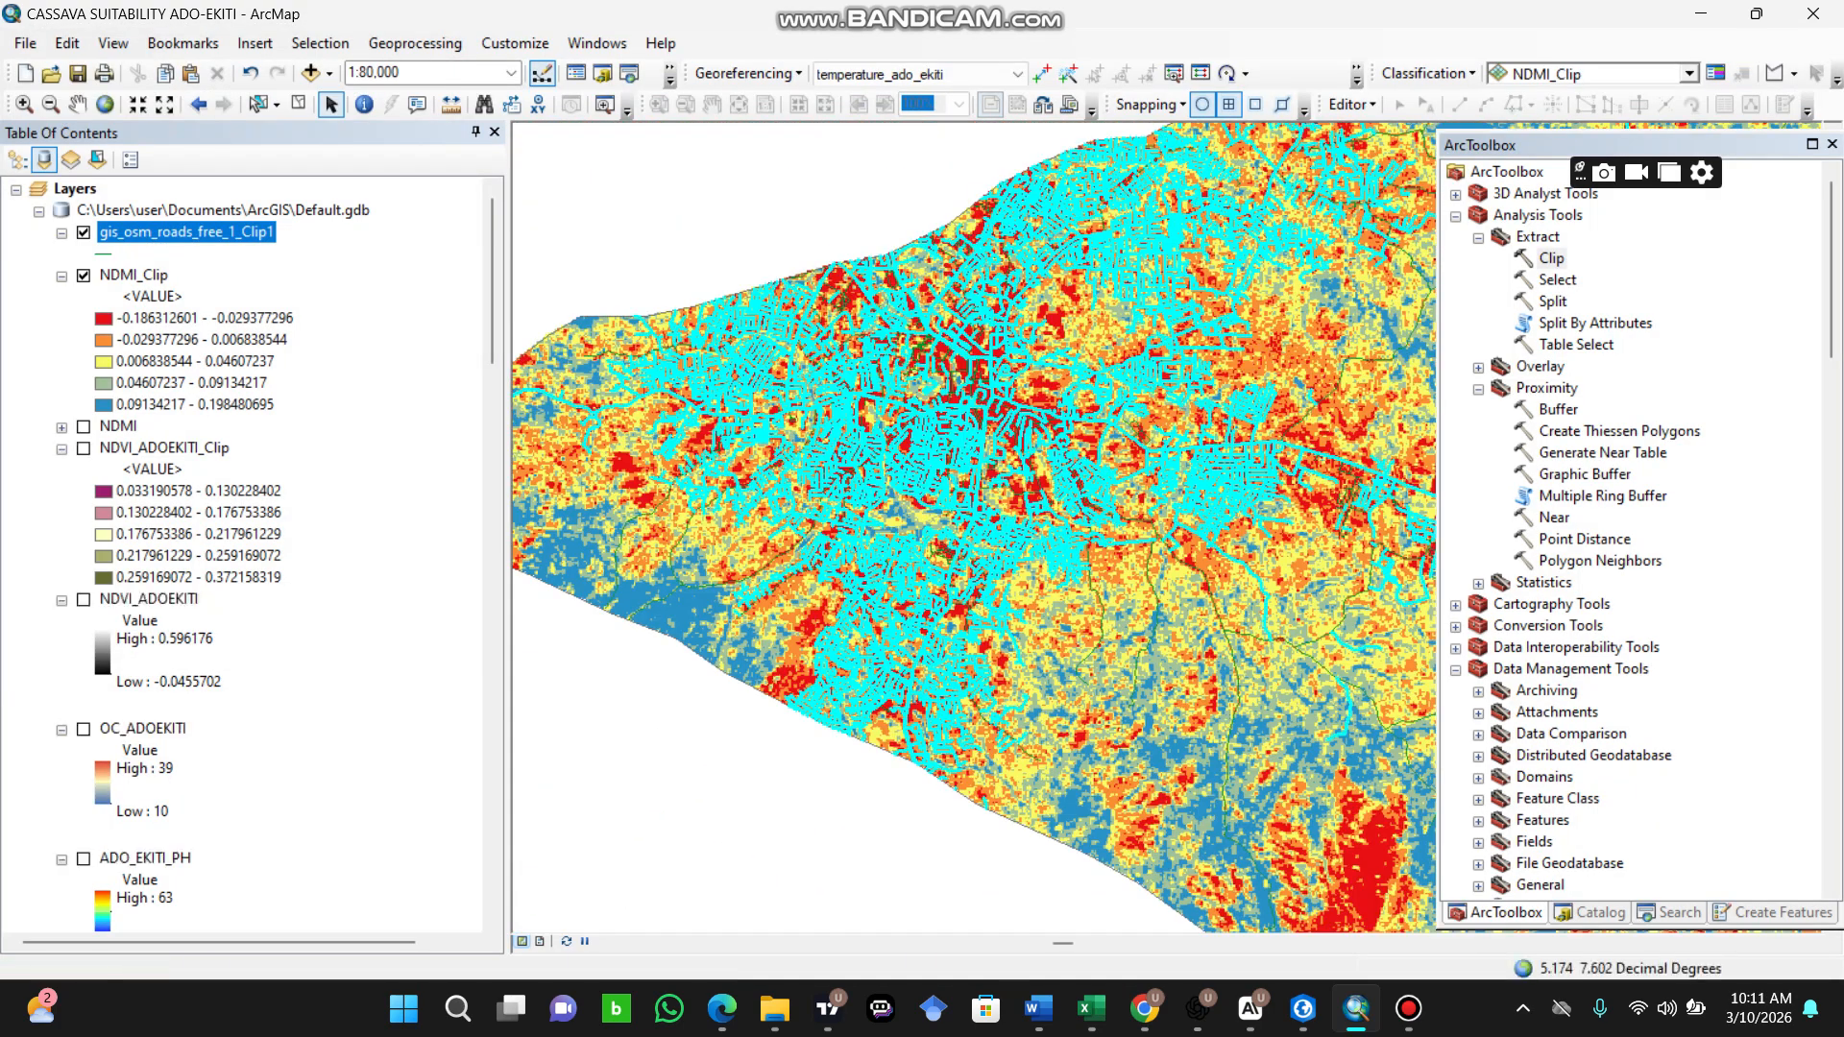
Step: Export the selected features of gis_osm_roads_free_1_Clip1 to the Desktop as ROADS_TRANSPORT.shp and add the result to the map
{"action": "right_click", "coordinate": [185, 232]}
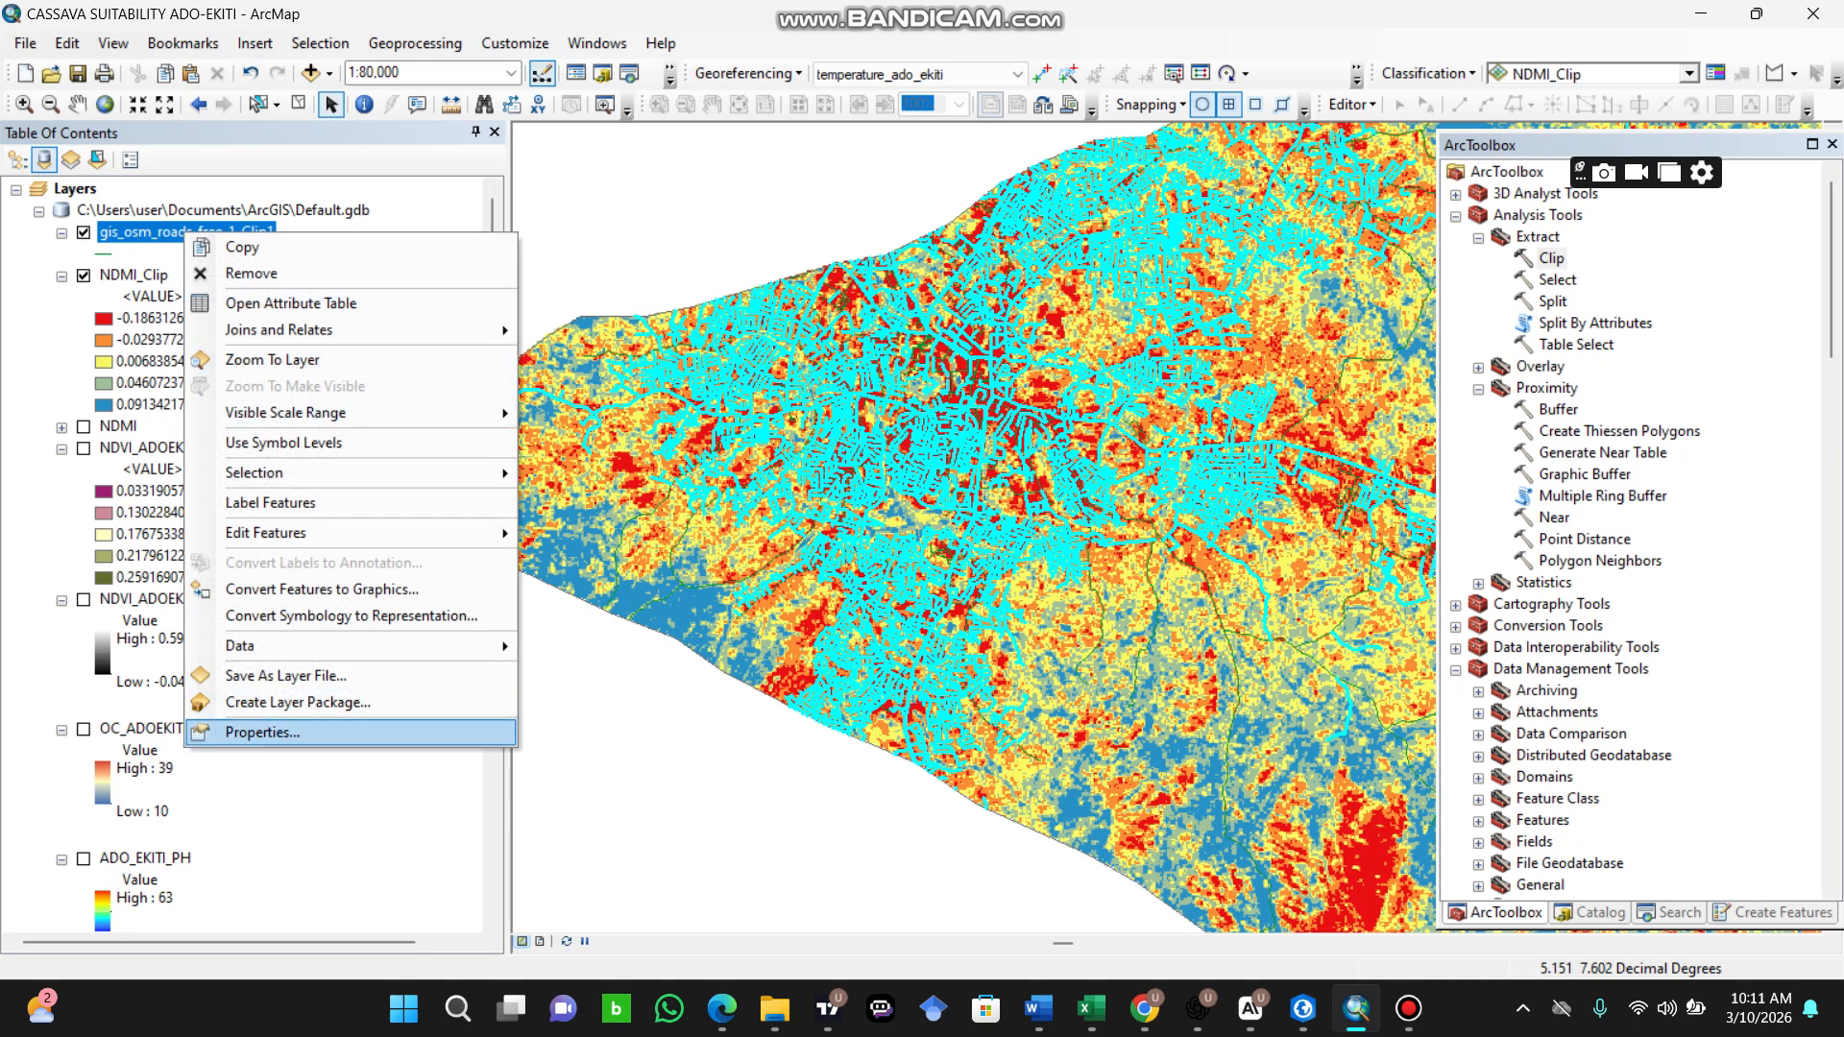
{"action": "mouse_move", "coordinate": [279, 646]}
{"action": "left_click", "coordinate": [598, 675]}
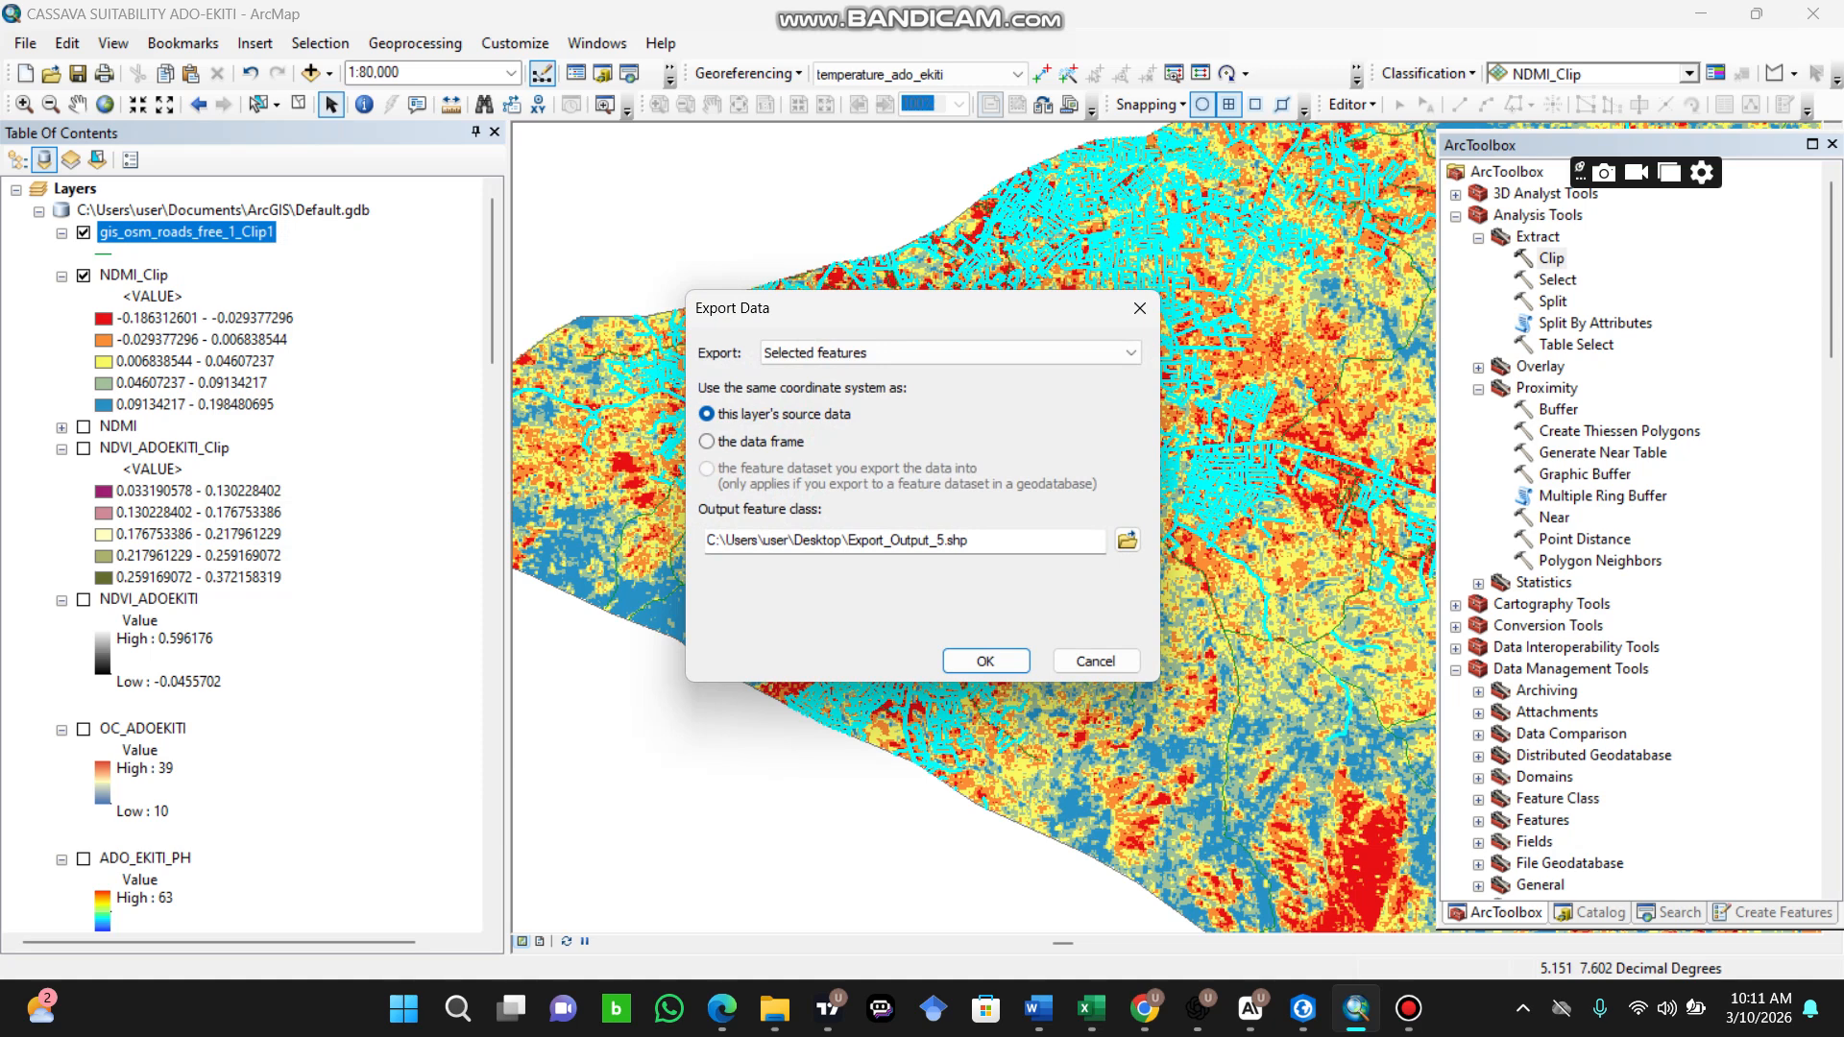
{"action": "left_click", "coordinate": [945, 540]}
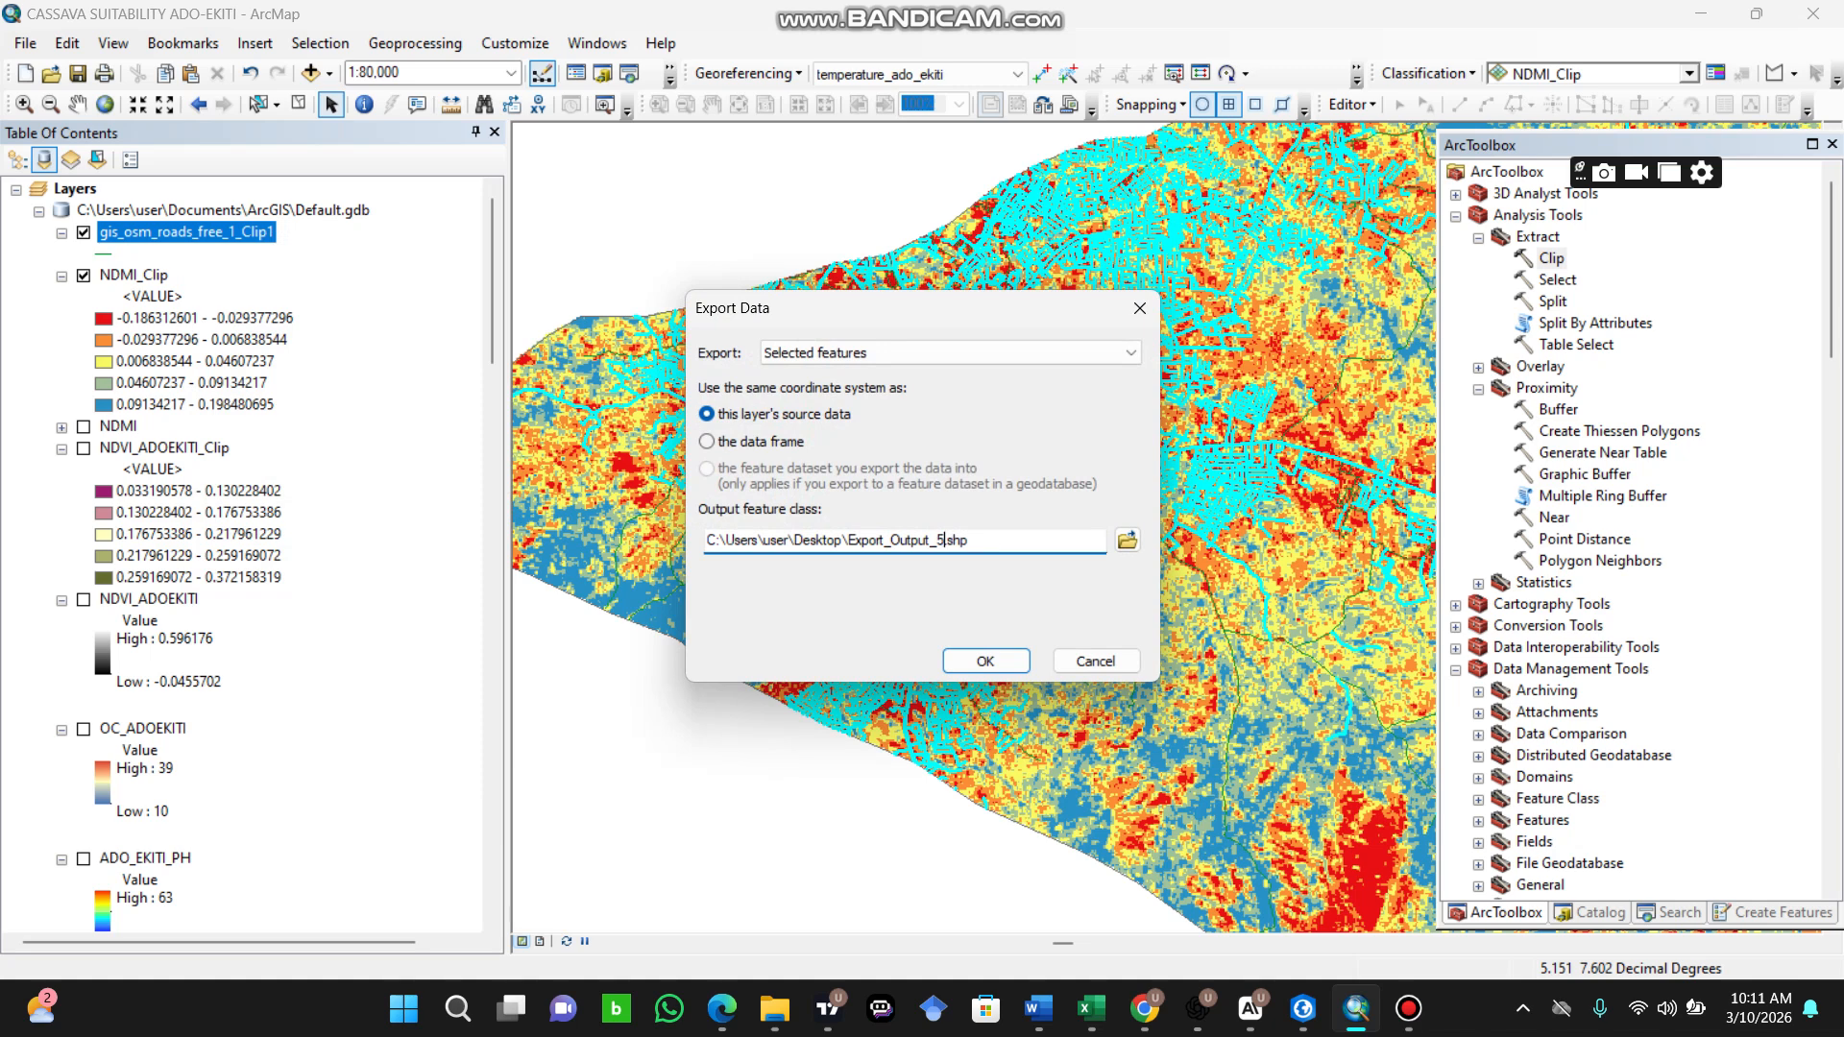
{"action": "key", "text": "BackSpace"}
{"action": "key", "text": "BackSpace"}
{"action": "key", "text": "BackSpace"}
{"action": "key", "text": "BackSpace"}
{"action": "key", "text": "BackSpace"}
{"action": "key", "text": "BackSpace"}
{"action": "key", "text": "BackSpace"}
{"action": "key", "text": "BackSpace"}
{"action": "key", "text": "BackSpace"}
{"action": "key", "text": "BackSpace"}
{"action": "key", "text": "BackSpace"}
{"action": "key", "text": "BackSpace"}
{"action": "key", "text": "BackSpace"}
{"action": "key", "text": "BackSpace"}
{"action": "key", "text": "BackSpace"}
{"action": "type", "text": "ROADS_TRANSPORT"}
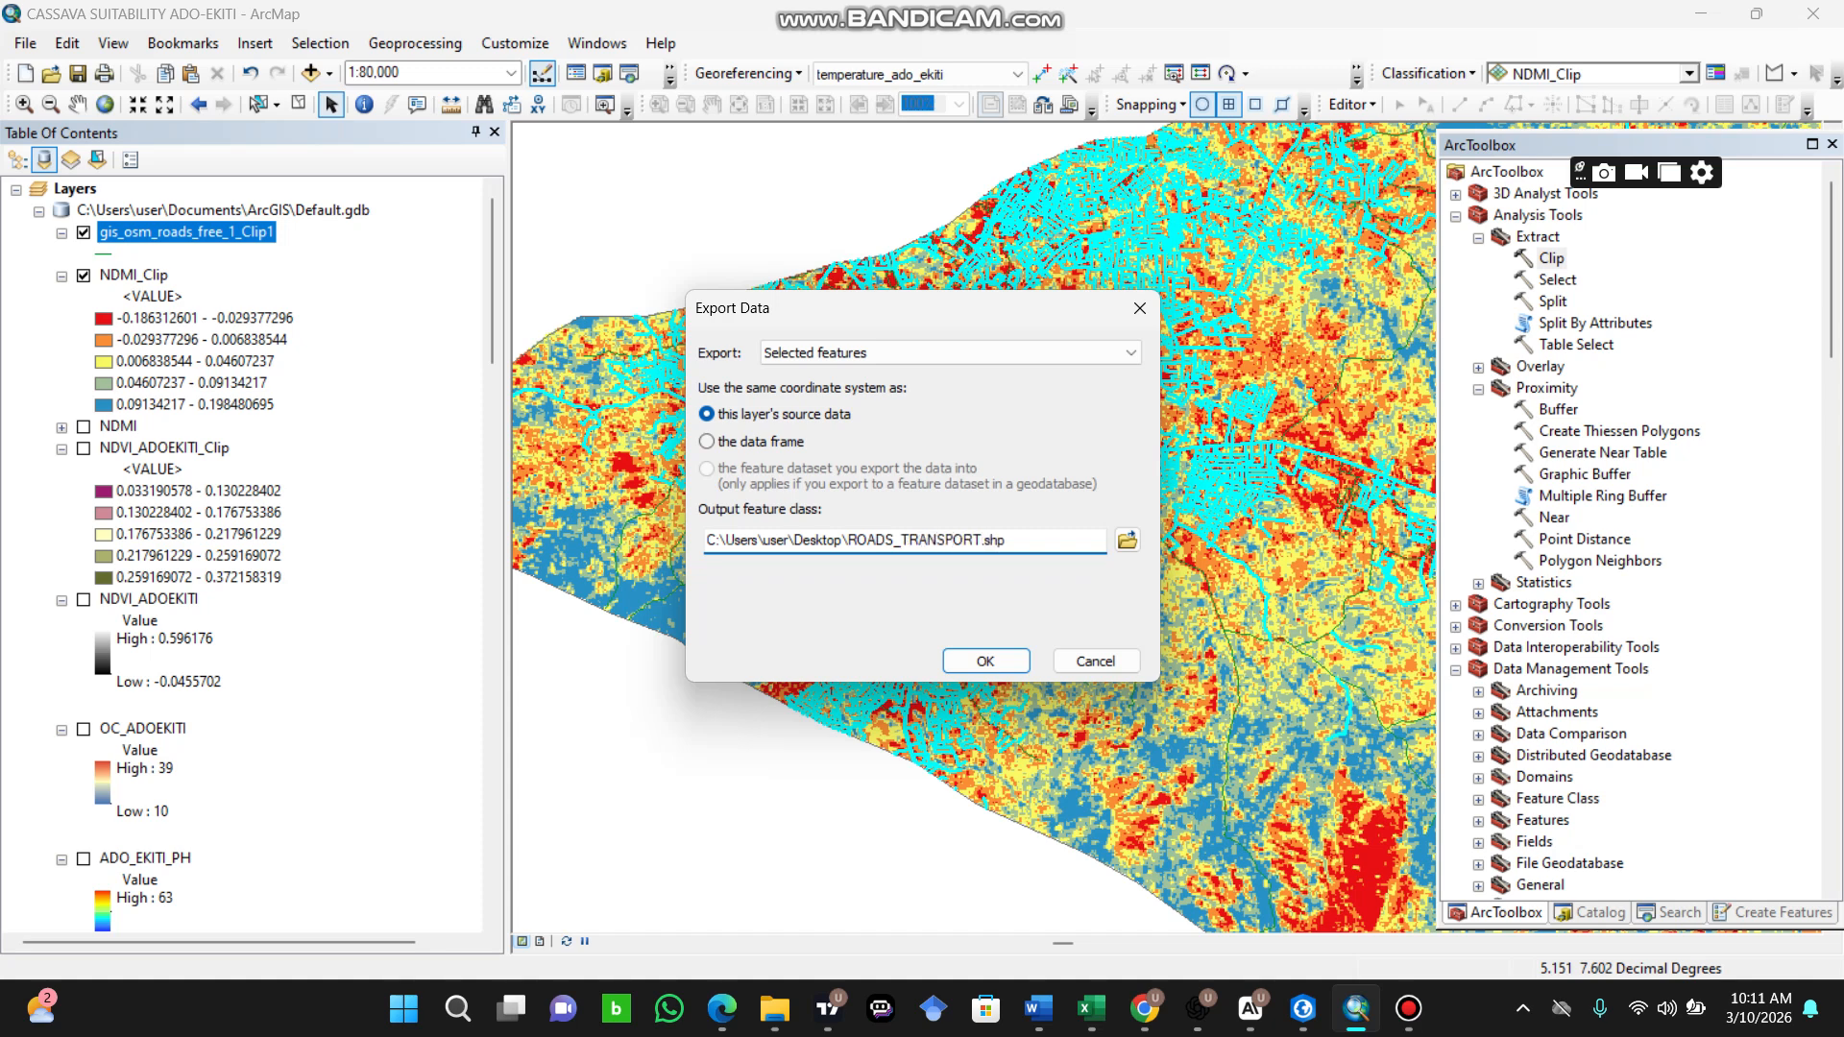
{"action": "key", "text": "Return"}
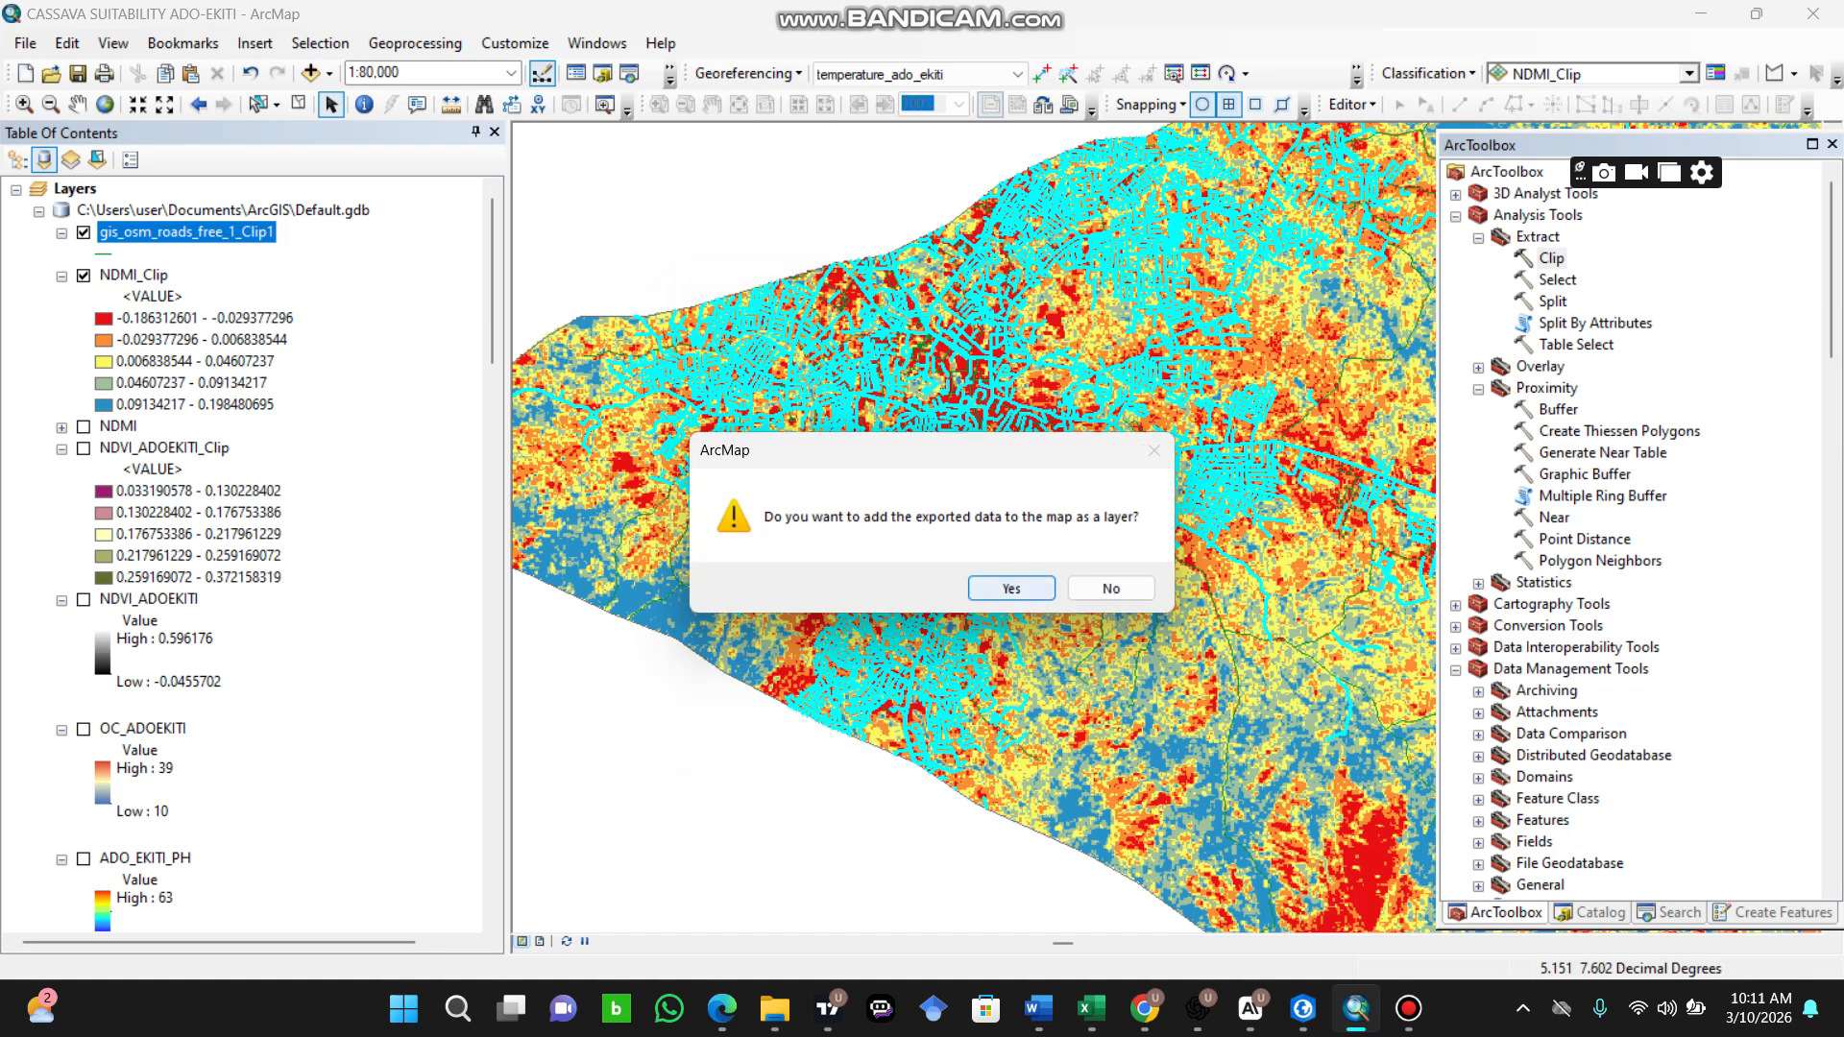
{"action": "left_click", "coordinate": [1012, 587]}
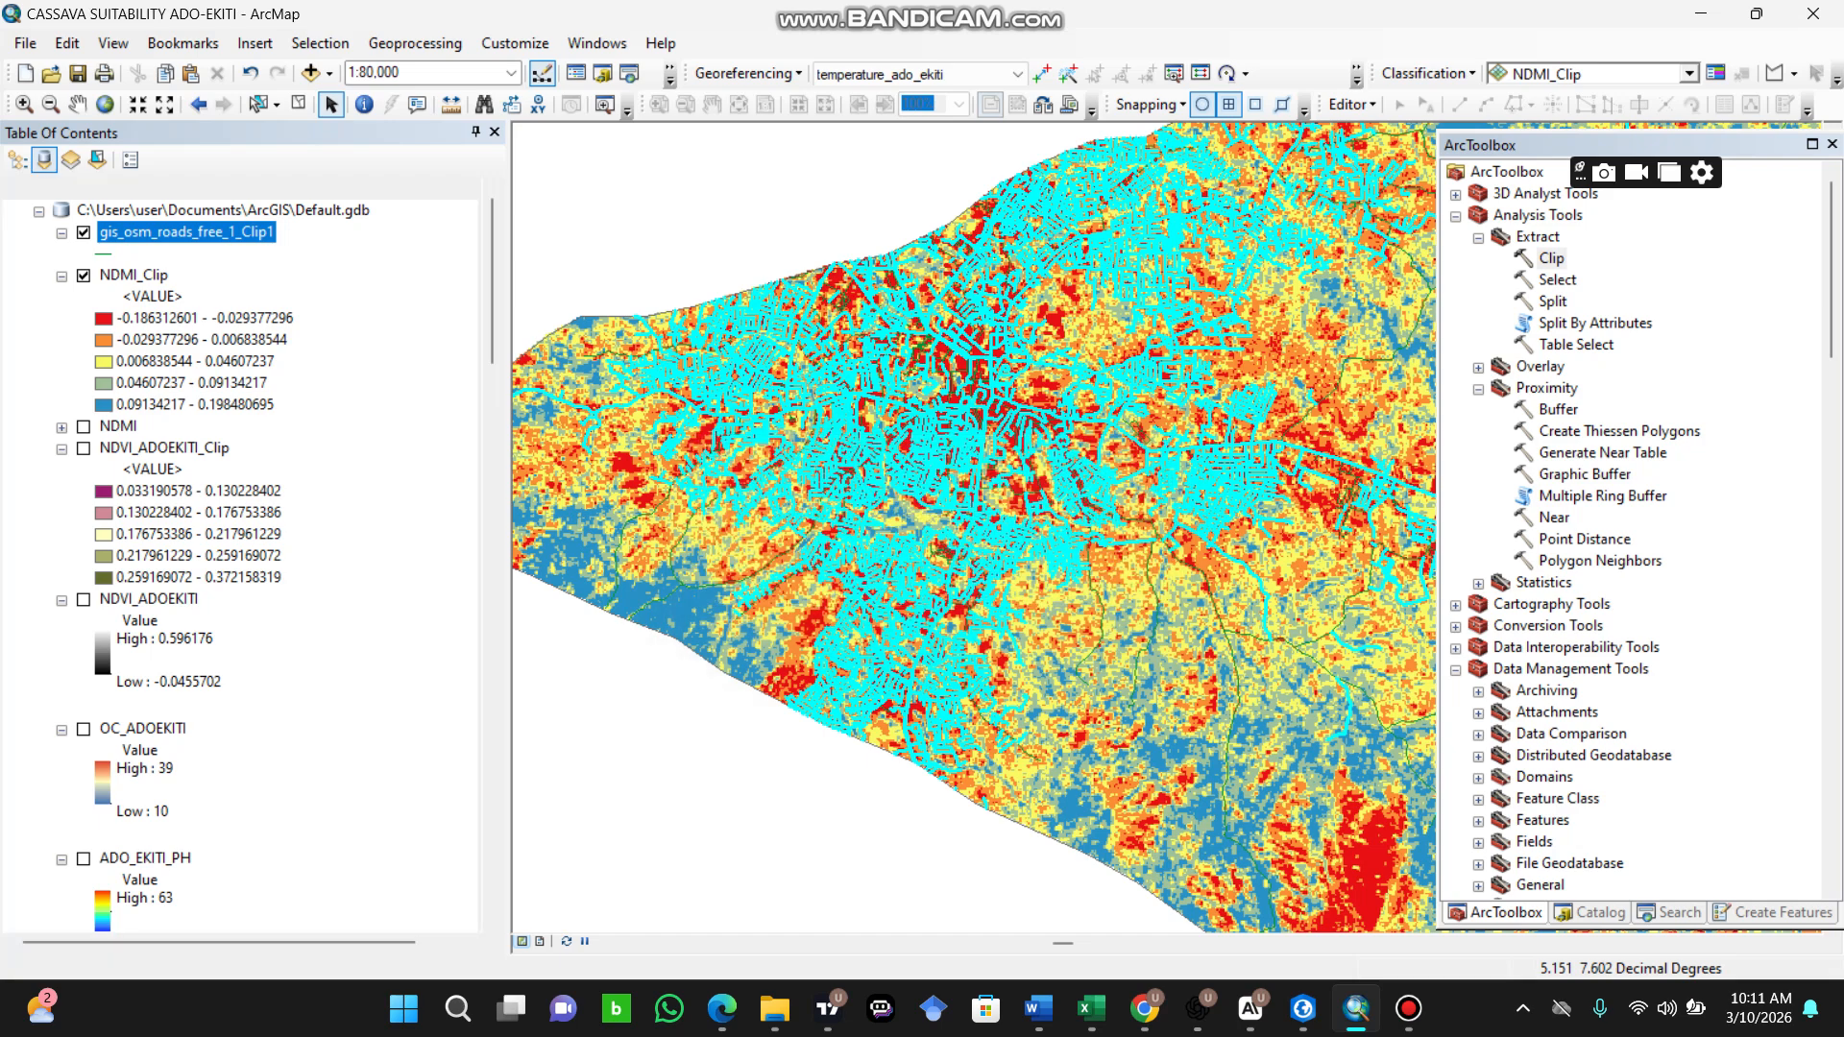